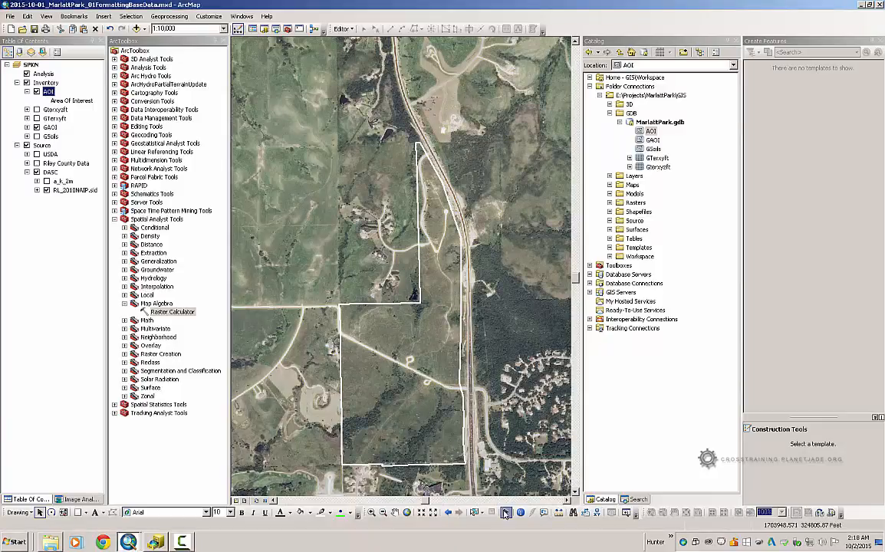
# Select the smaller, irregular park boundary graphic inside the large rectangle on the map
pyautogui.scroll(-2, 497, 415)
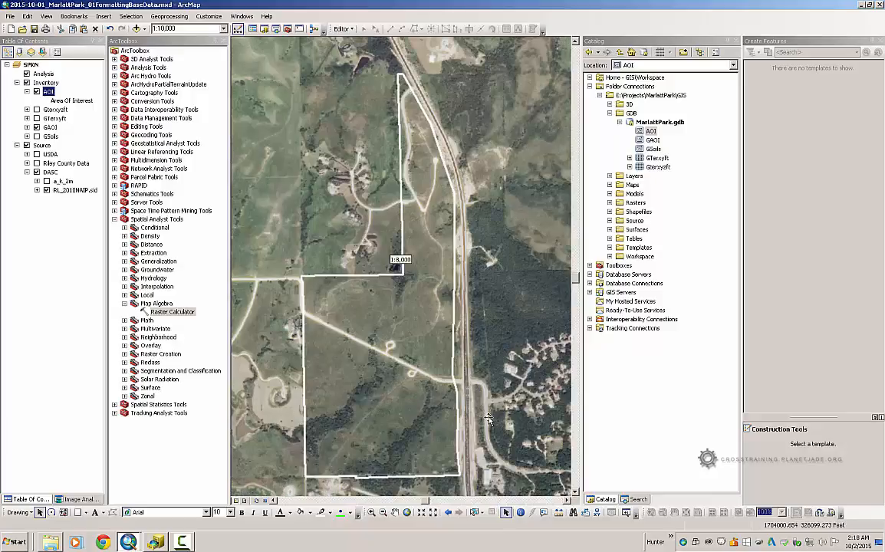
pyautogui.scroll(-1, 487, 422)
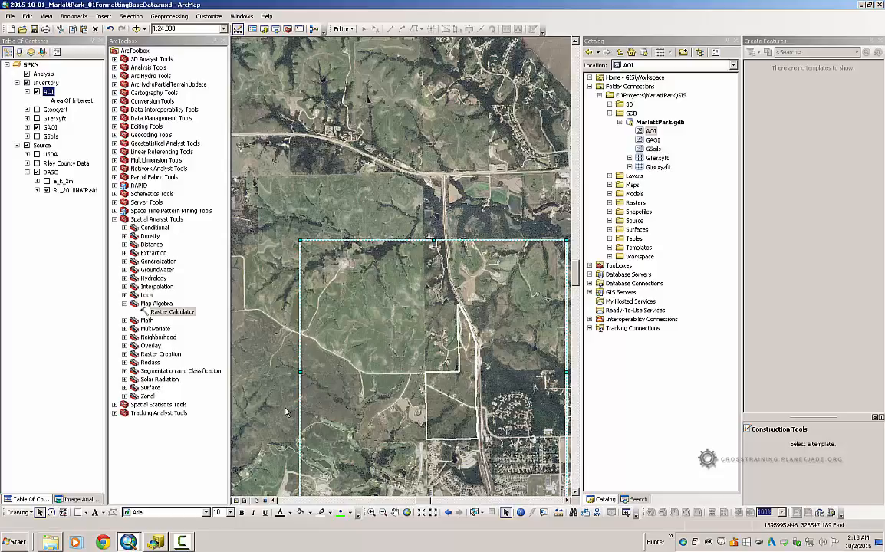
pyautogui.click(458, 424)
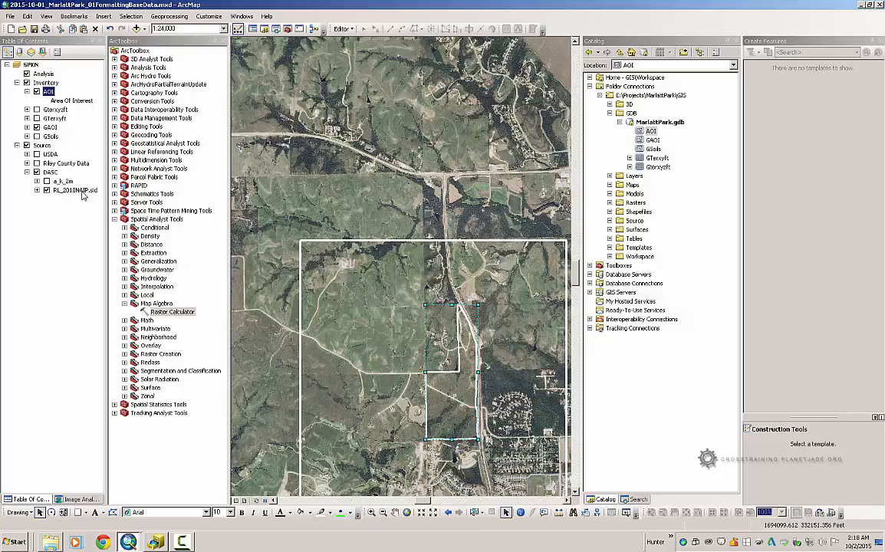
# Export RL_2010NAIP.sid clipped to the selected graphic, with the data frame's spatial reference, as Aerial in MarlattPark.gdb and add it to the map
pyautogui.rightClick(83, 195)
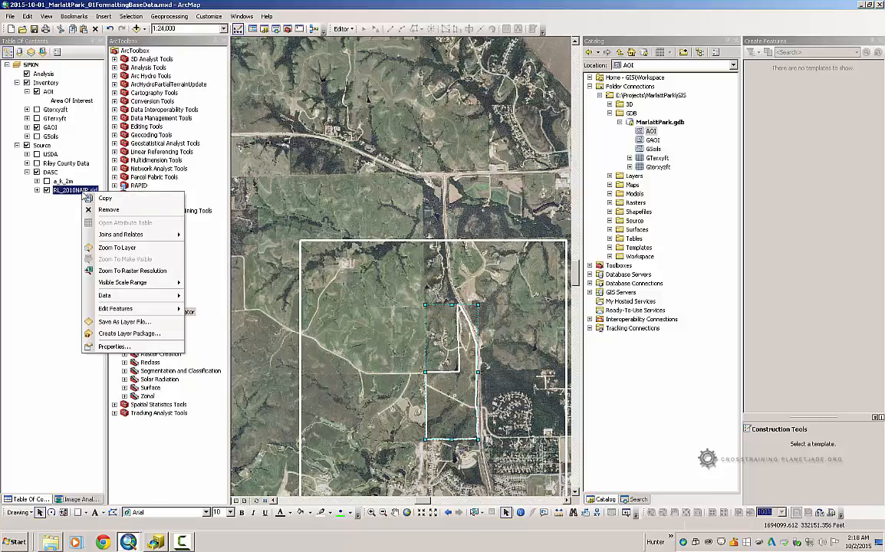
pyautogui.moveTo(146, 298)
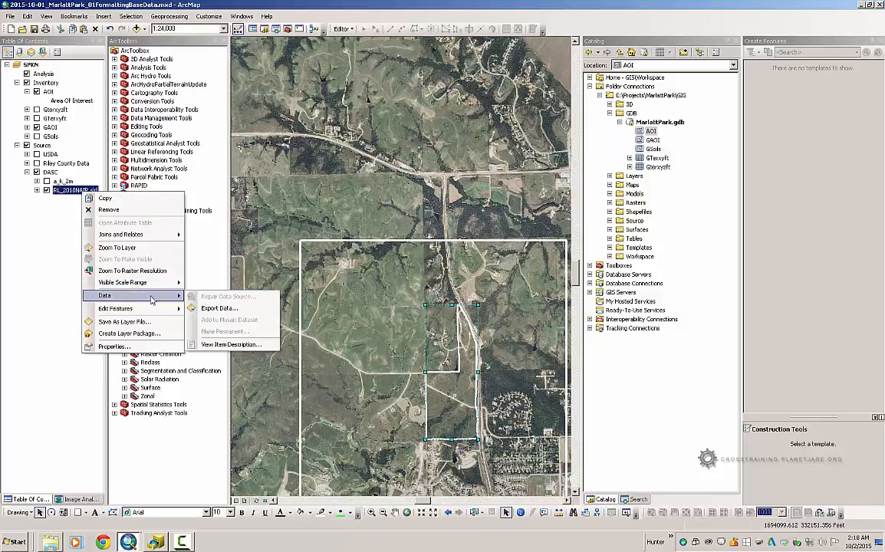
pyautogui.click(219, 308)
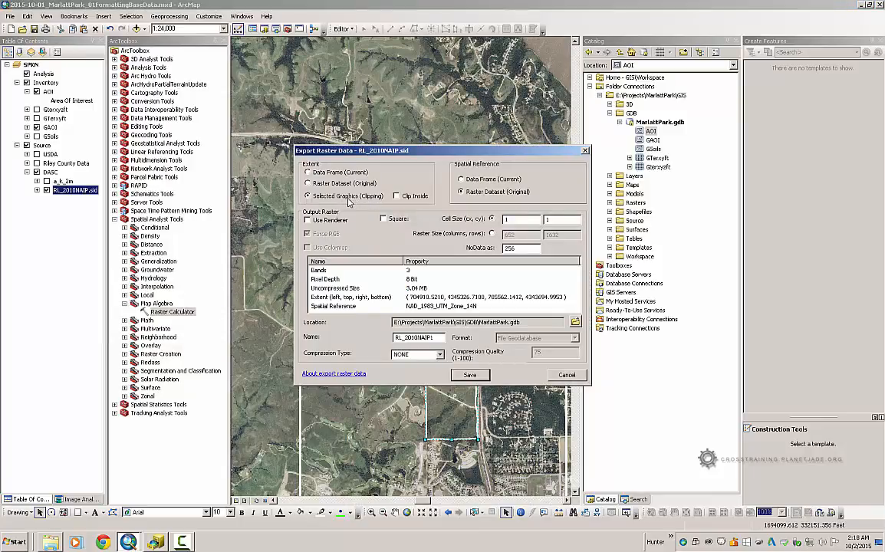
pyautogui.click(461, 180)
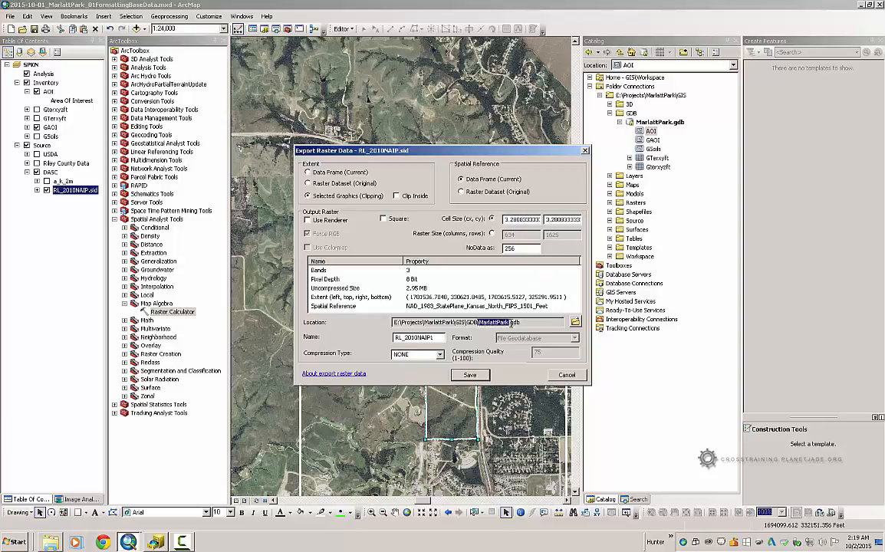
pyautogui.moveTo(477, 322); pyautogui.dragTo(519, 350)
pyautogui.moveTo(442, 338); pyautogui.dragTo(370, 340)
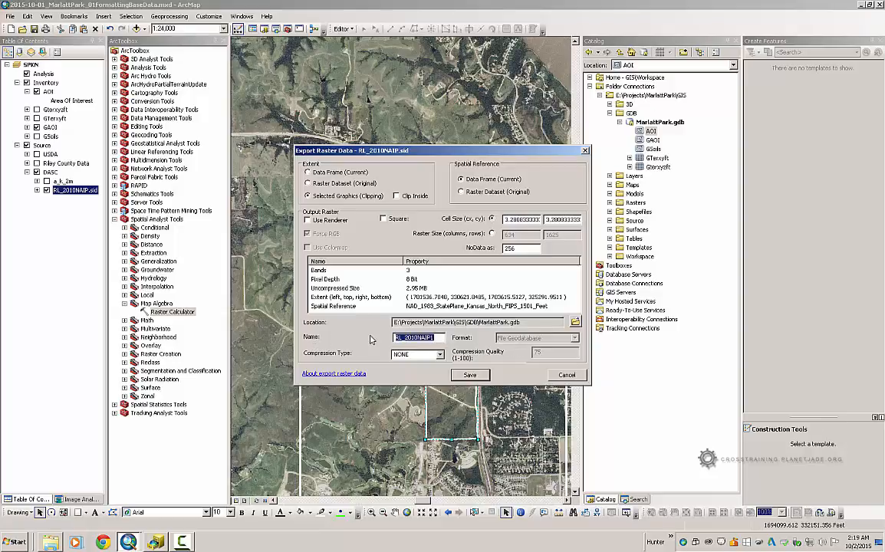
pyautogui.write('Aerial')
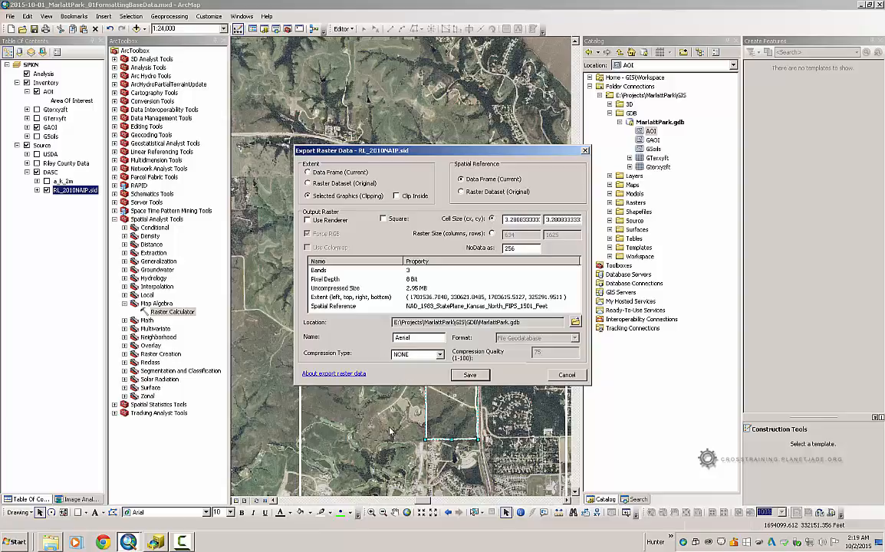
pyautogui.click(469, 375)
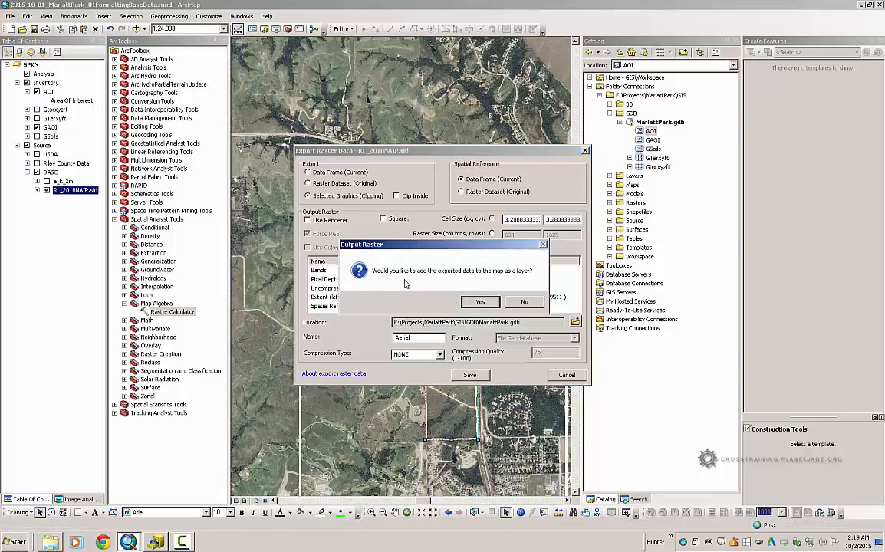
pyautogui.click(480, 302)
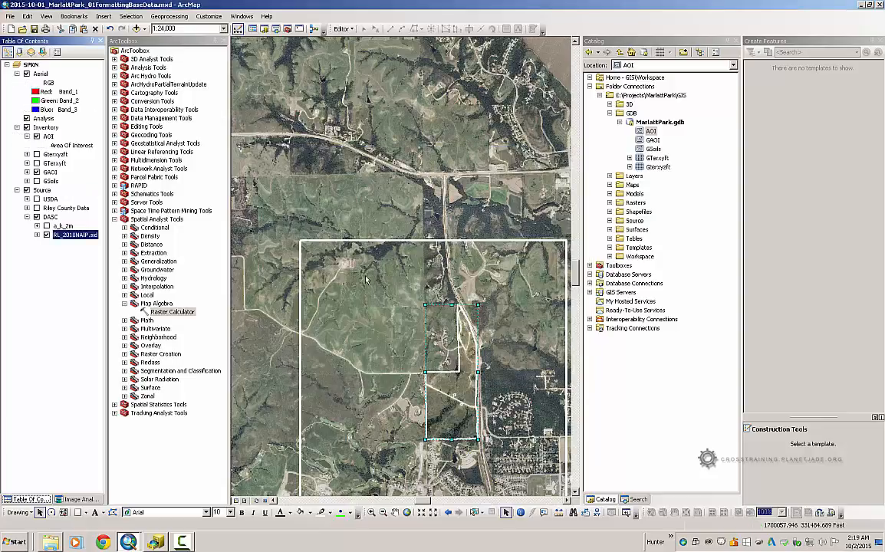
# Hide the RL_2010NAIP.sid layer and move the Aerial layer into the Inventory group, directly below AOI
pyautogui.click(46, 235)
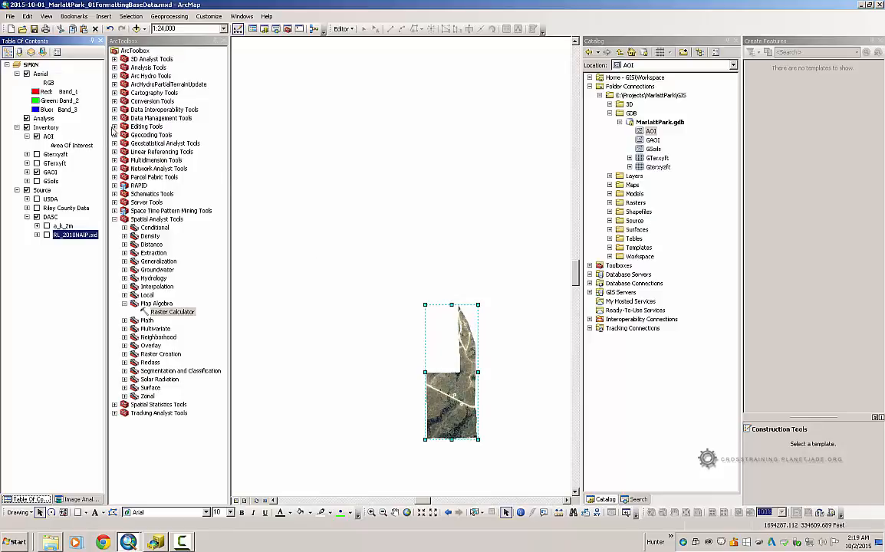
pyautogui.moveTo(43, 77); pyautogui.dragTo(58, 130)
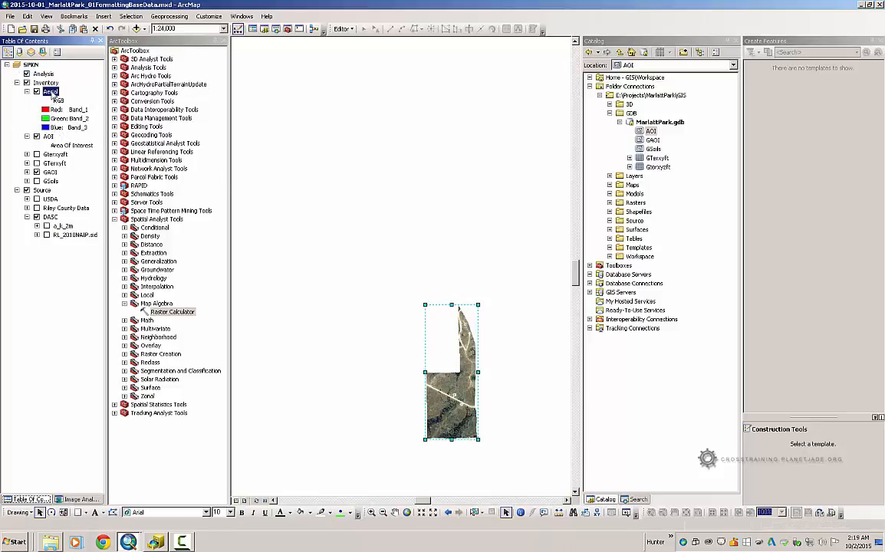
pyautogui.moveTo(46, 89); pyautogui.dragTo(58, 137)
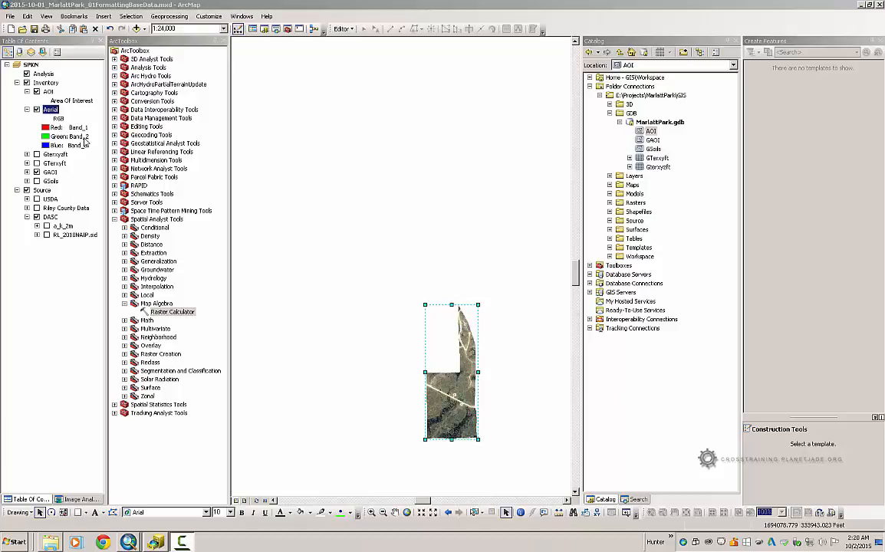
# Turn off the Aerial layer and the DASC group, and turn on the a_k_2m and Gterxyzft layers
pyautogui.click(37, 110)
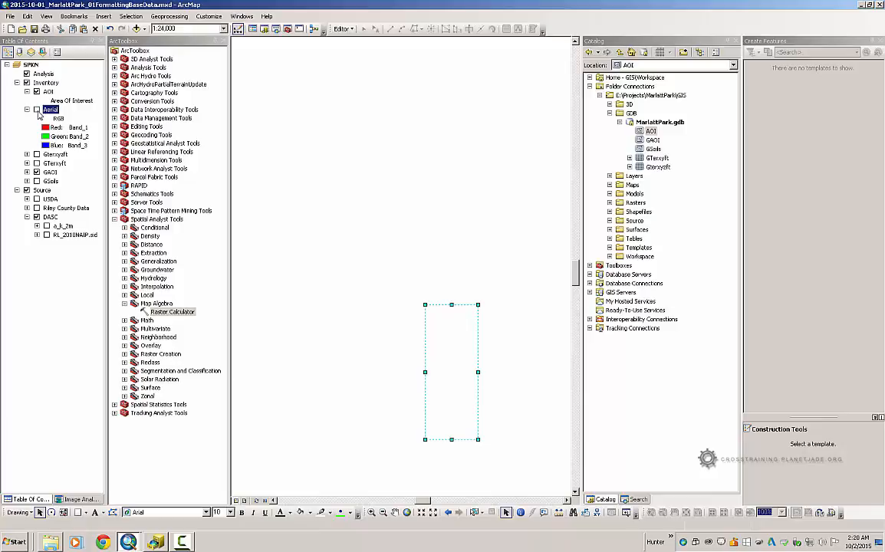
pyautogui.keyDown('ctrl'); pyautogui.click(57, 227); pyautogui.keyUp('ctrl')
pyautogui.click(46, 227)
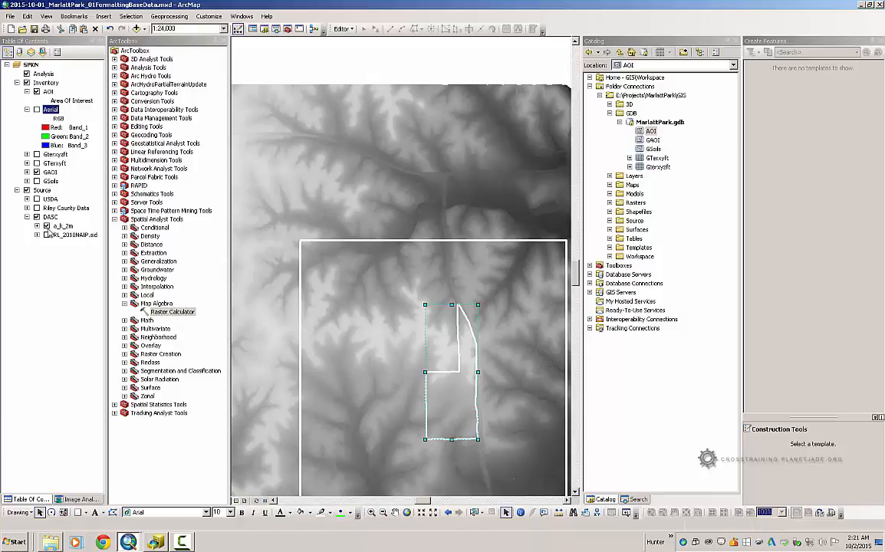
pyautogui.click(37, 217)
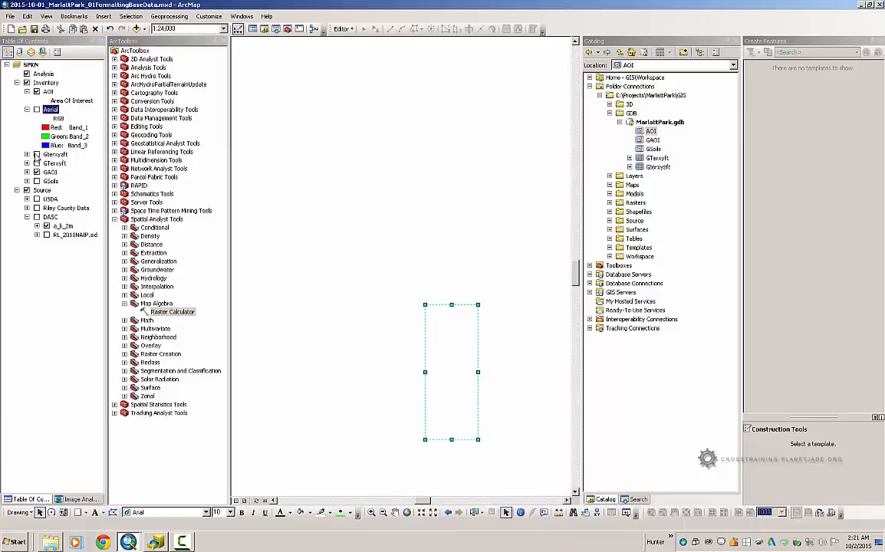
pyautogui.click(36, 154)
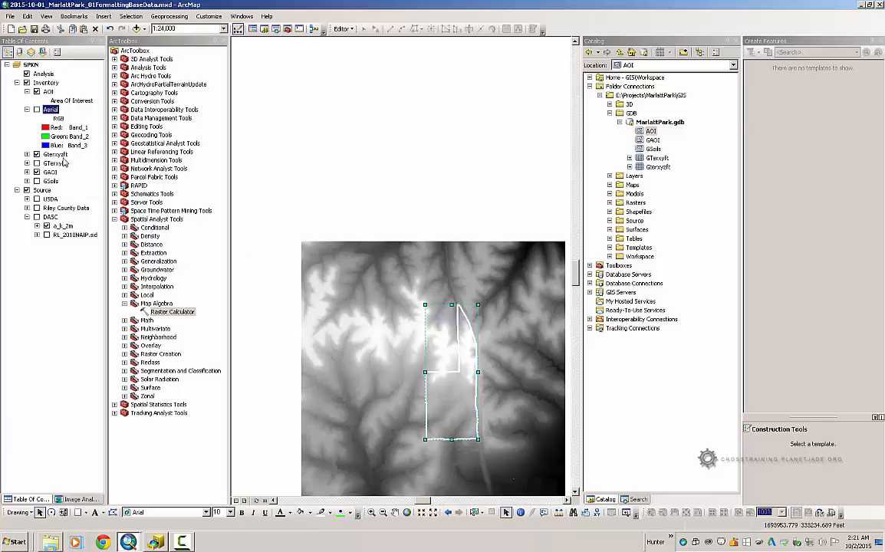
# Export Gterxyzft clipped to the selected graphic as Terrain in MarlattPark.gdb, add it to the map, and hide Gterxyzft
pyautogui.click(63, 156)
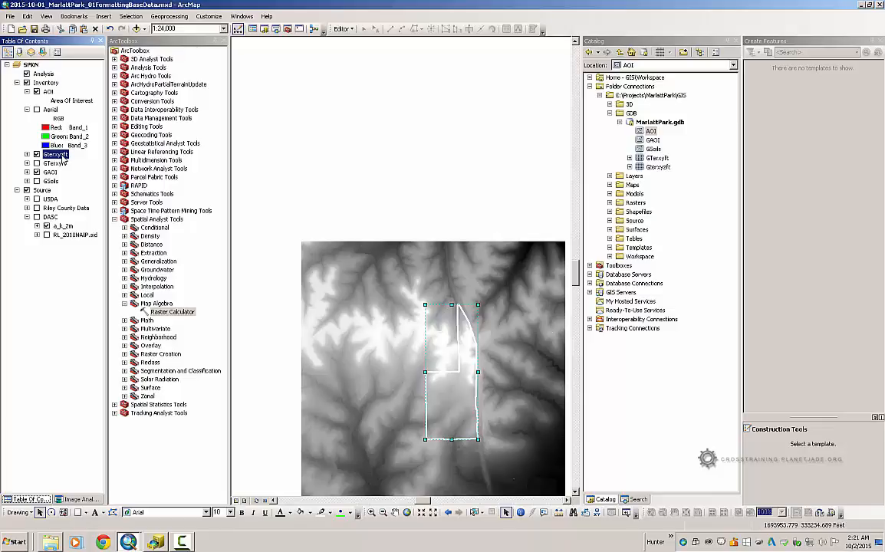
pyautogui.rightClick(65, 158)
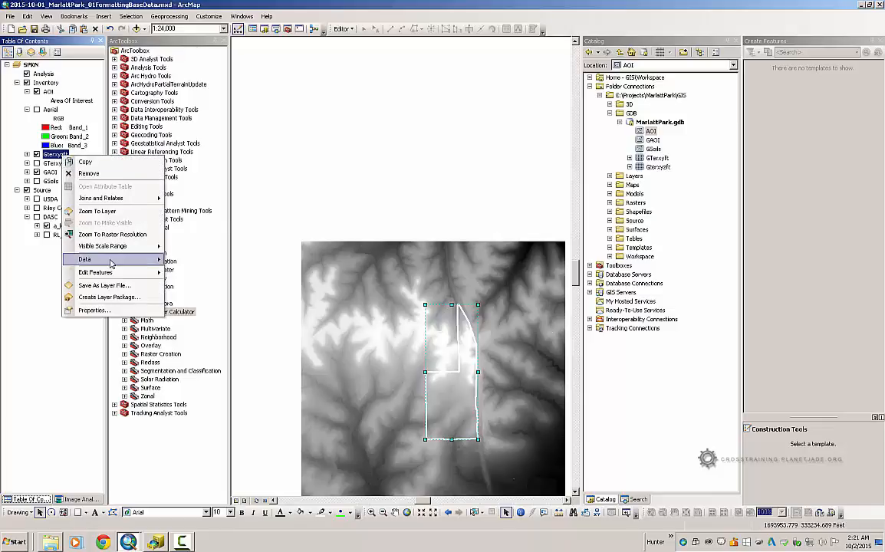
pyautogui.moveTo(119, 264)
pyautogui.click(197, 271)
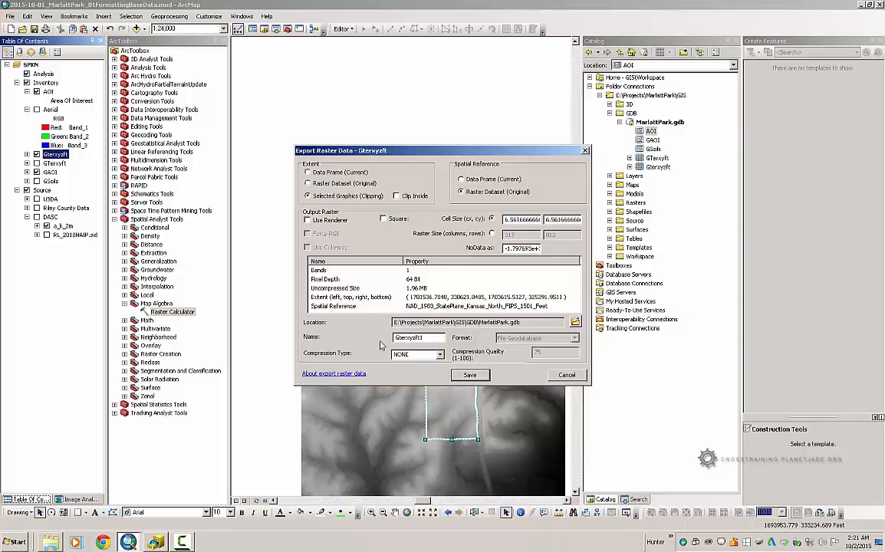
pyautogui.moveTo(432, 340); pyautogui.dragTo(348, 335)
pyautogui.write('Terrain')
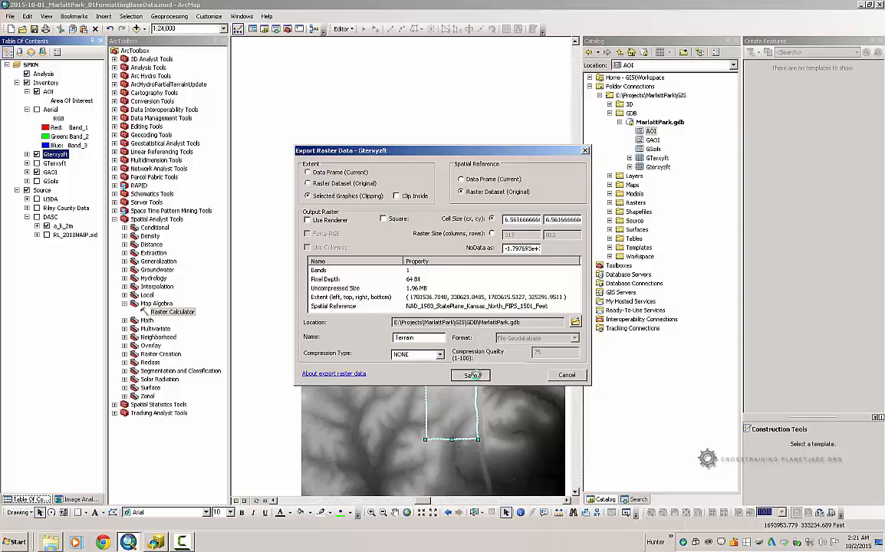
pyautogui.click(470, 374)
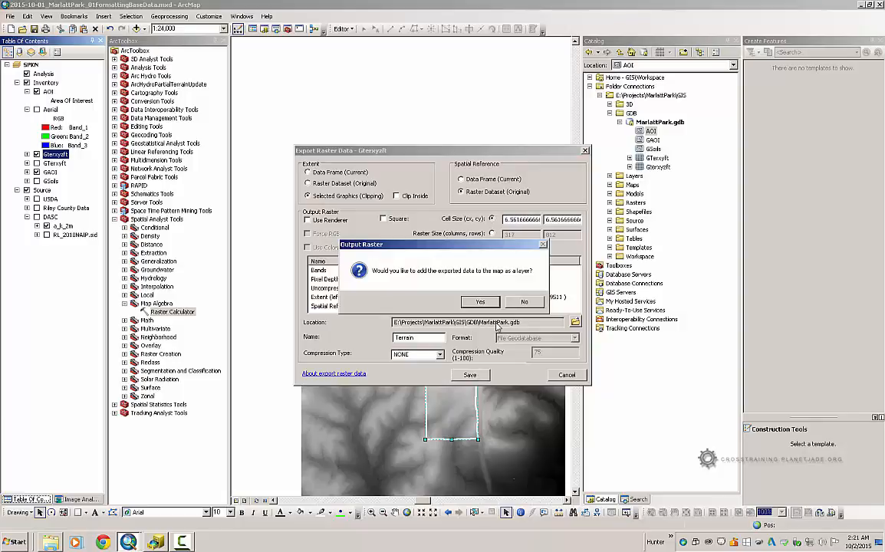
pyautogui.click(480, 302)
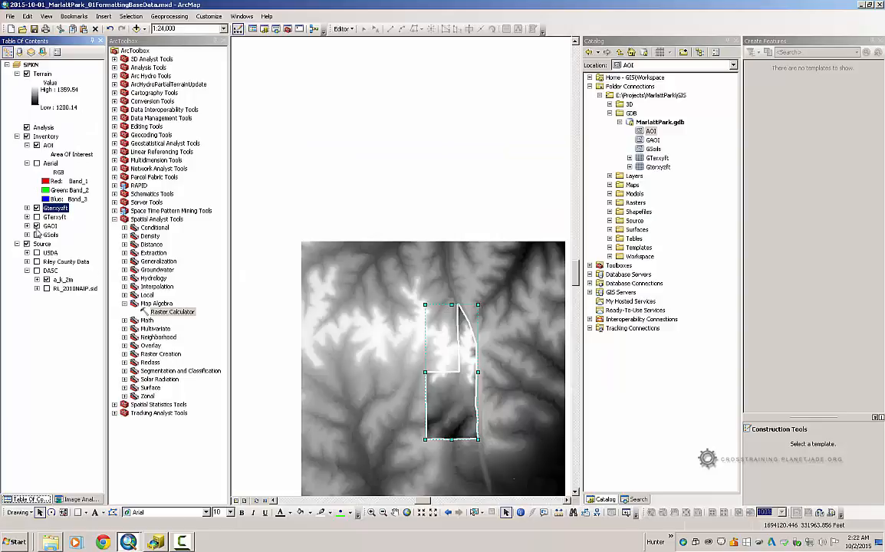
pyautogui.click(36, 208)
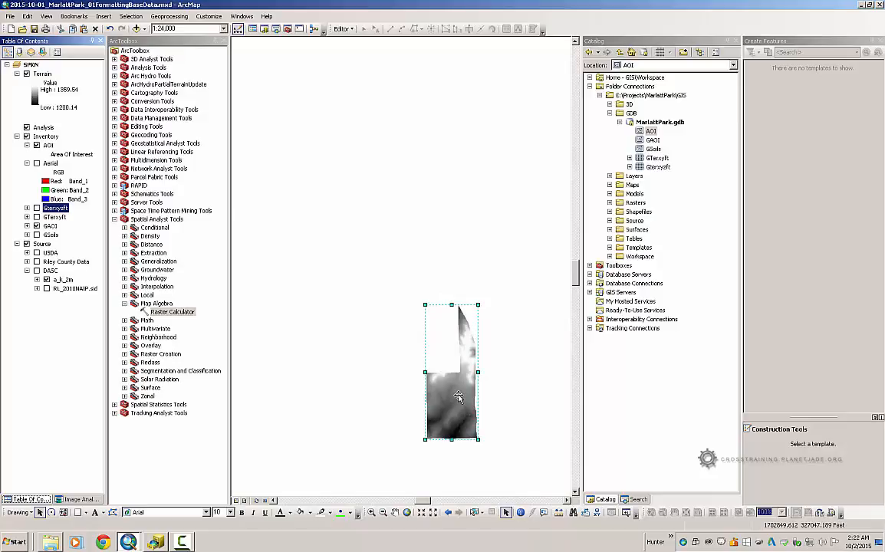
# Open the Clip tool from the Extract toolset of the Analysis Tools
pyautogui.click(115, 219)
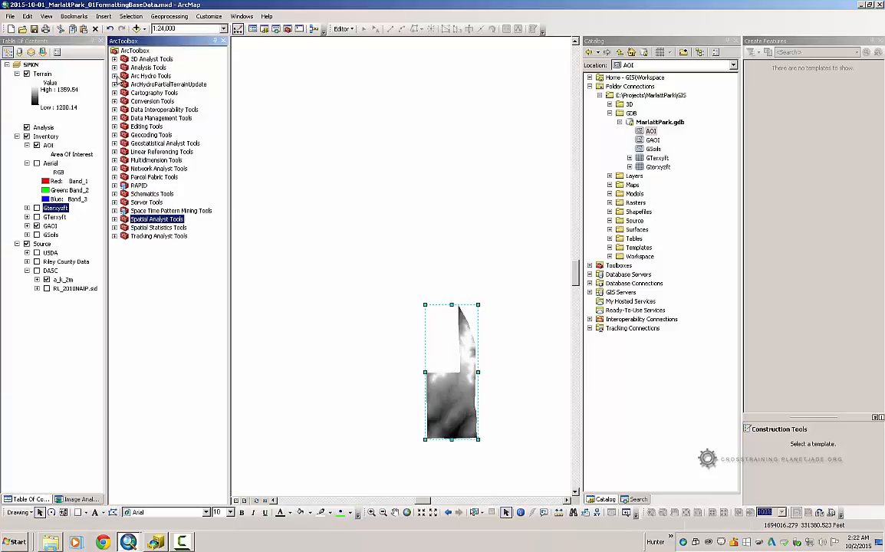
pyautogui.click(114, 68)
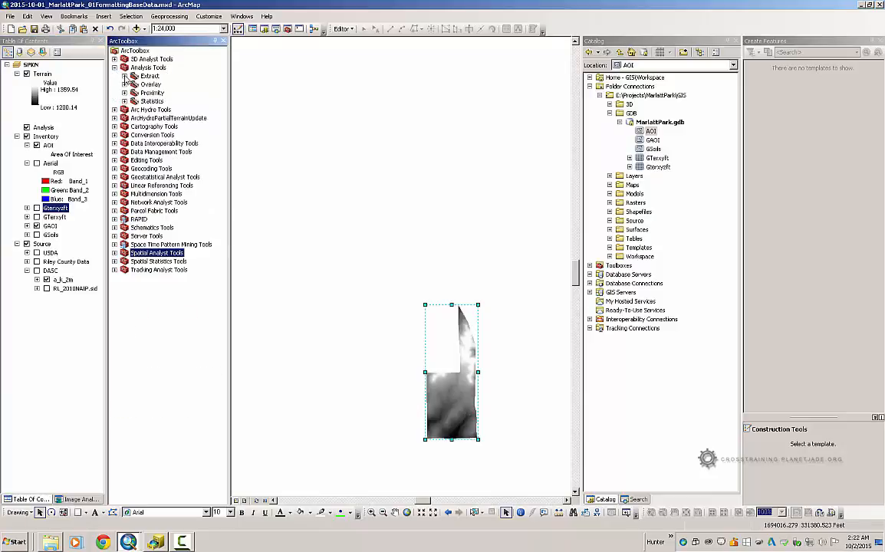
pyautogui.click(124, 76)
pyautogui.click(135, 68)
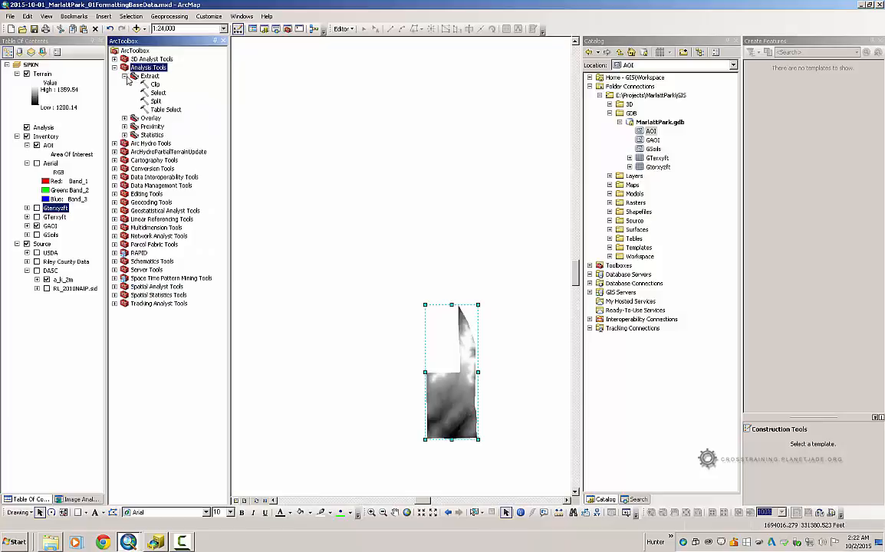
pyautogui.doubleClick(155, 83)
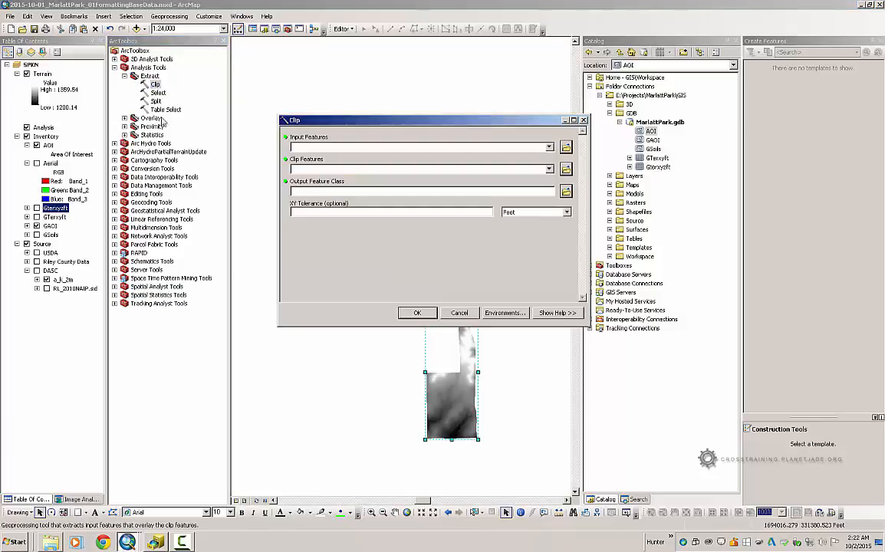
# Move the Terrain layer below Aerial in the Inventory group, hide GAOI and show the GSoils layer
pyautogui.click(28, 271)
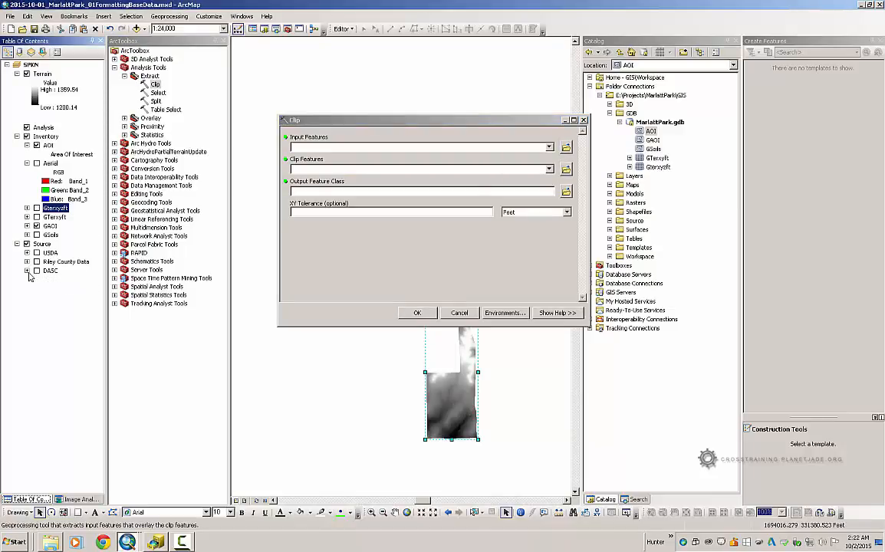
pyautogui.click(52, 236)
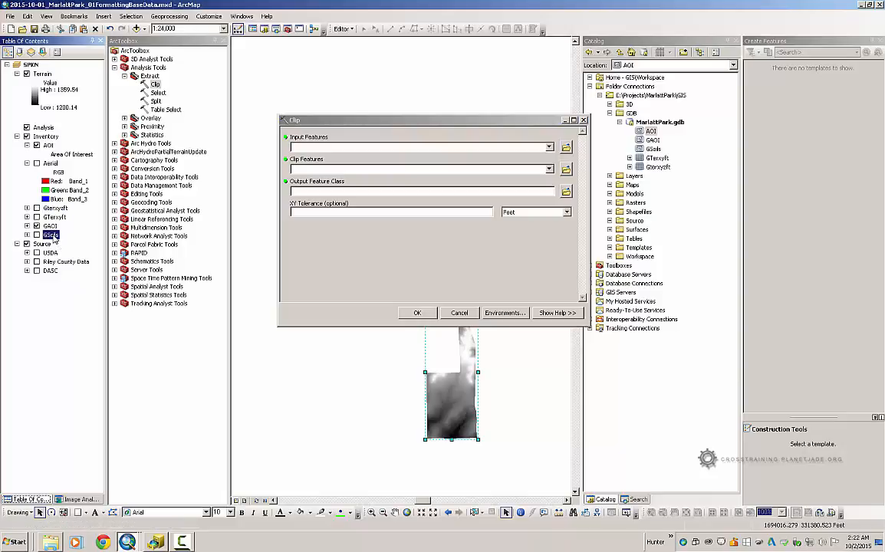
pyautogui.click(27, 236)
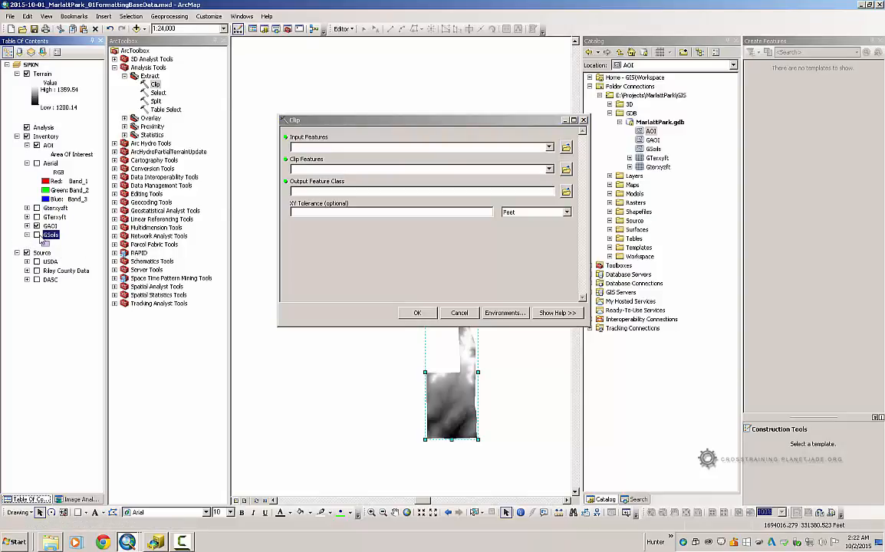
pyautogui.click(36, 226)
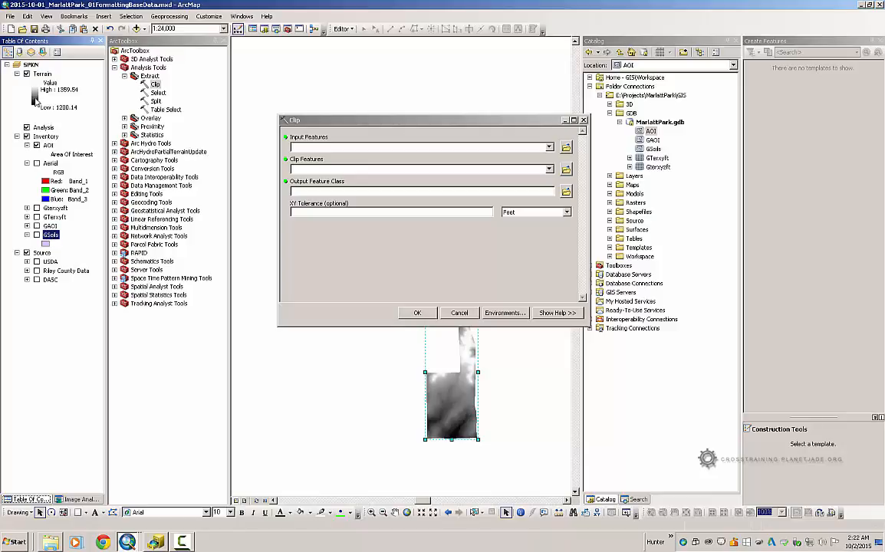
pyautogui.moveTo(43, 77); pyautogui.dragTo(56, 222)
pyautogui.click(36, 235)
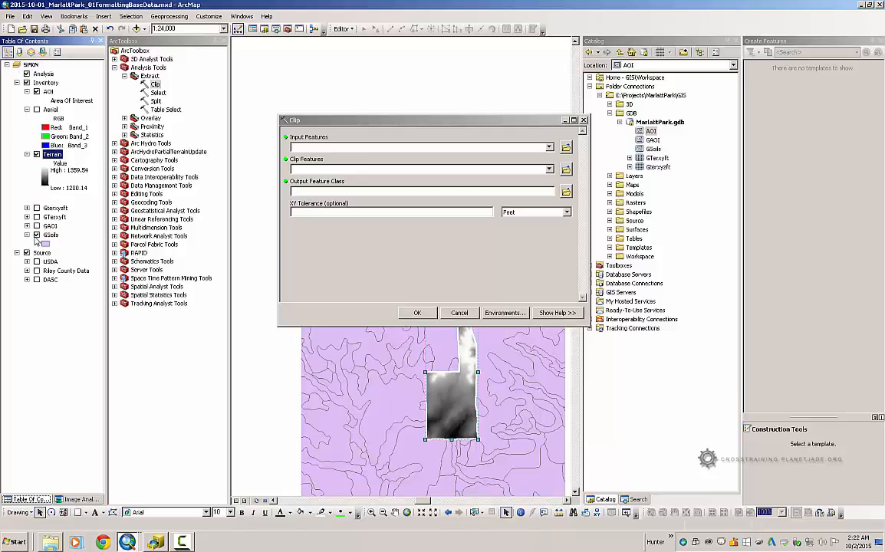
# Clip the GSoils features to the AOI layer and save the output as Soils in MarlattPark.gdb
pyautogui.click(48, 234)
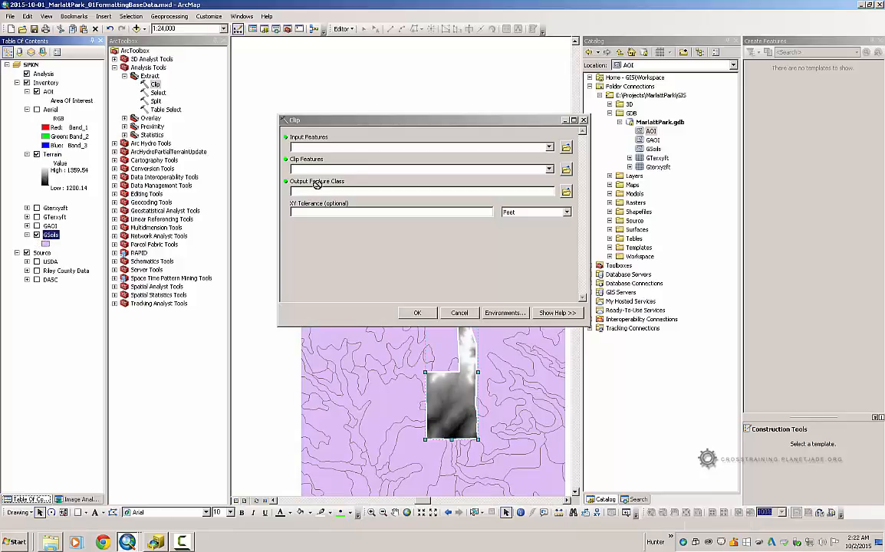
pyautogui.moveTo(353, 154); pyautogui.dragTo(353, 153)
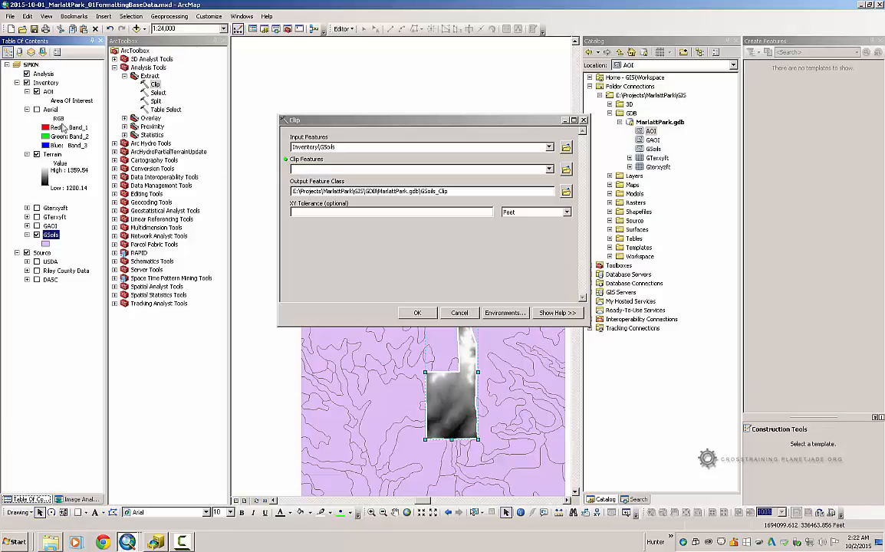
pyautogui.moveTo(47, 91); pyautogui.dragTo(305, 172)
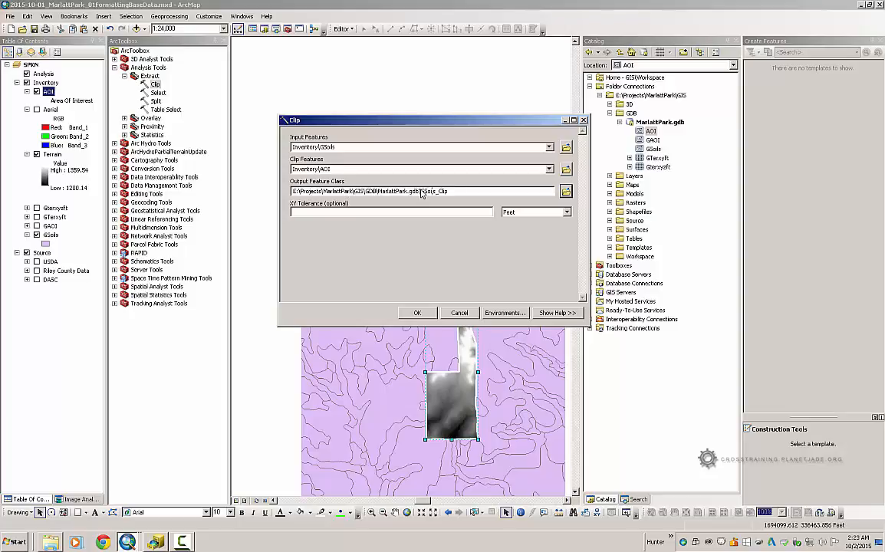
pyautogui.moveTo(421, 193); pyautogui.dragTo(454, 195)
pyautogui.write('Soils')
pyautogui.click(418, 313)
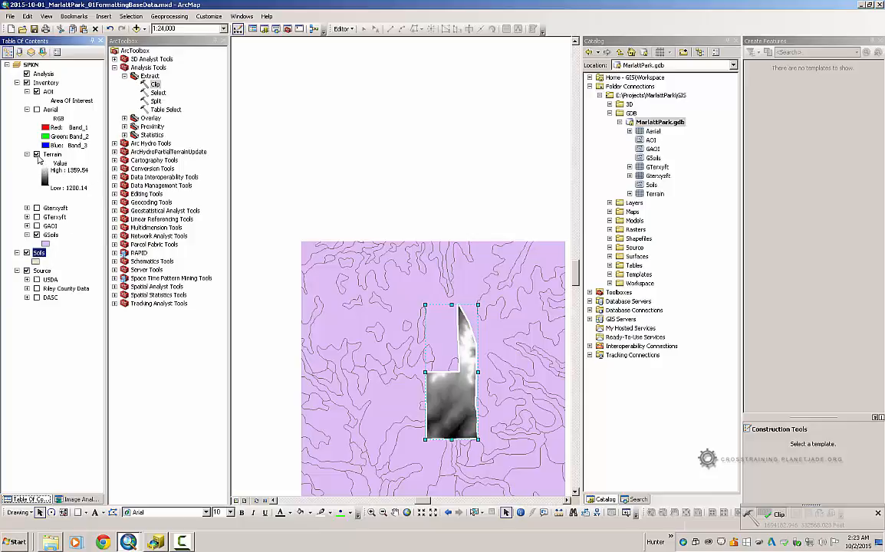
# Turn off the Terrain and GSoils layers in the Inventory group
pyautogui.click(38, 156)
pyautogui.click(36, 154)
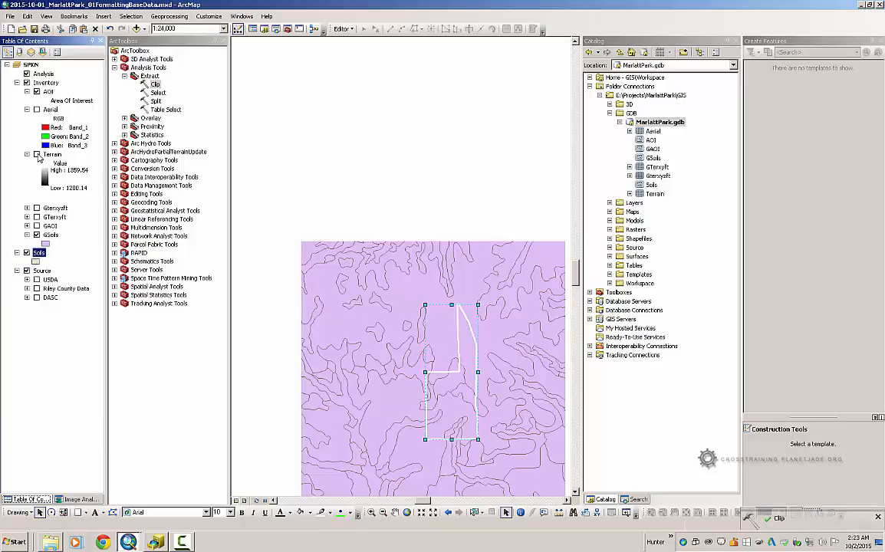
pyautogui.click(36, 235)
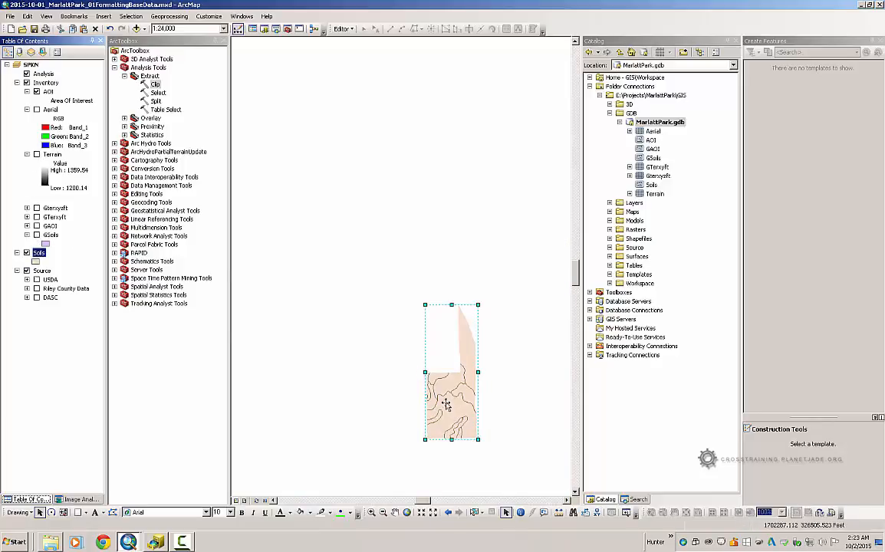
pyautogui.scroll(-5, 460, 430)
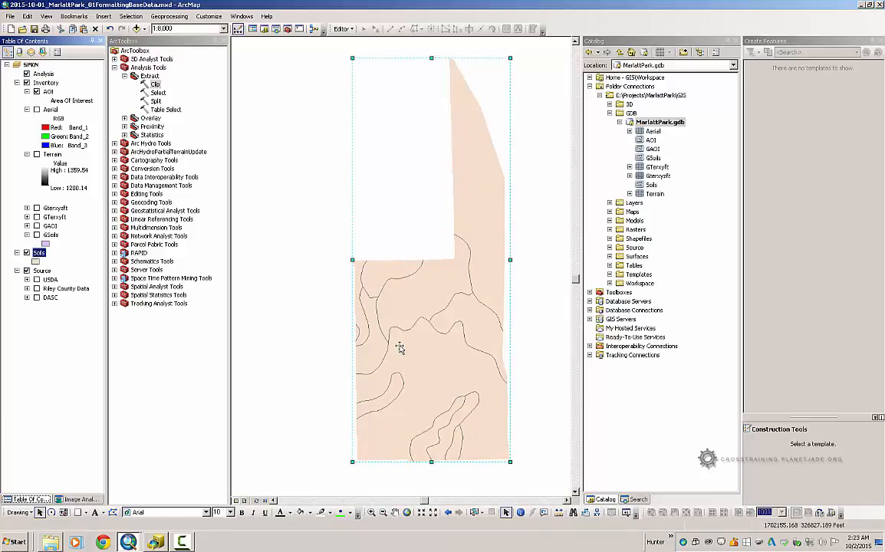
# Review the records in the attribute table of the clipped Soils layer
pyautogui.rightClick(40, 257)
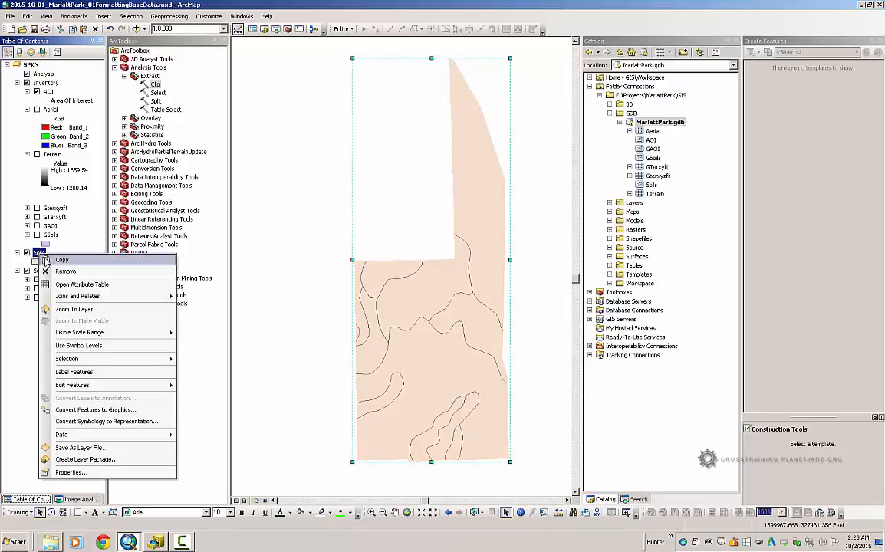
pyautogui.click(48, 284)
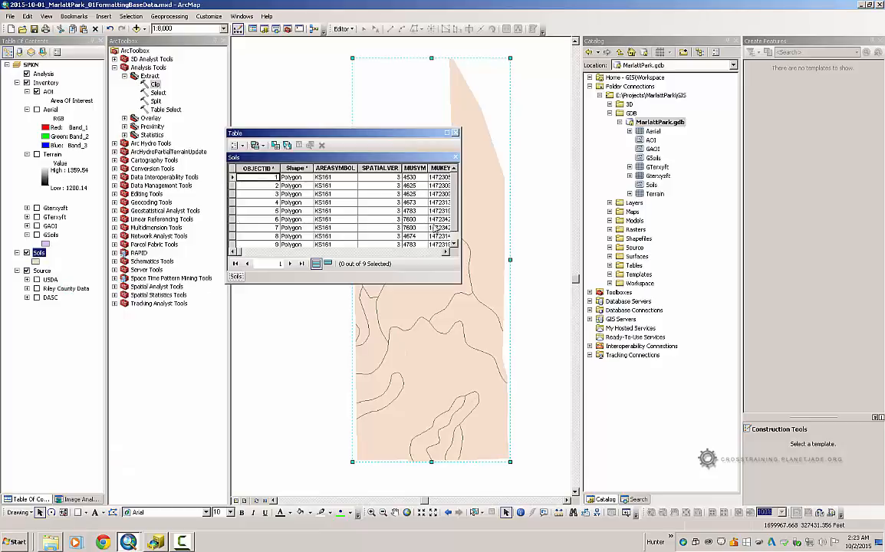
pyautogui.scroll(-1, 454, 230)
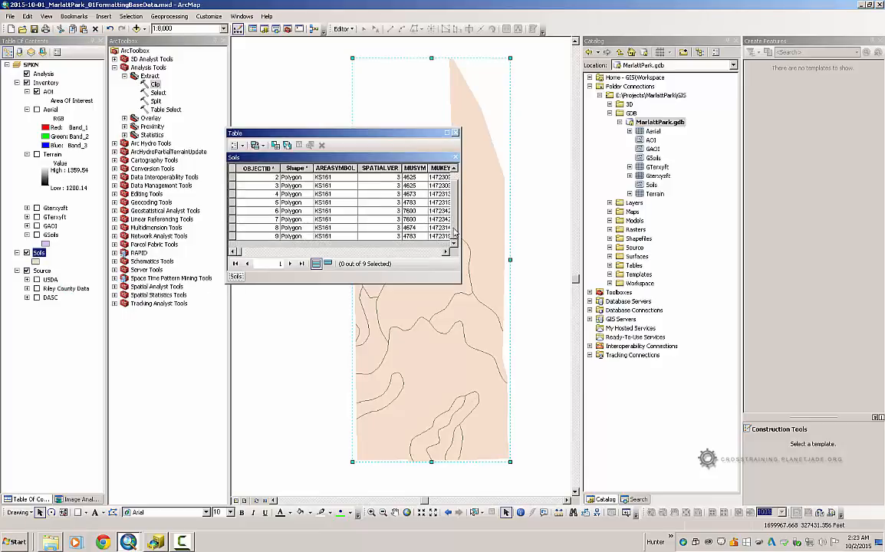
pyautogui.click(455, 133)
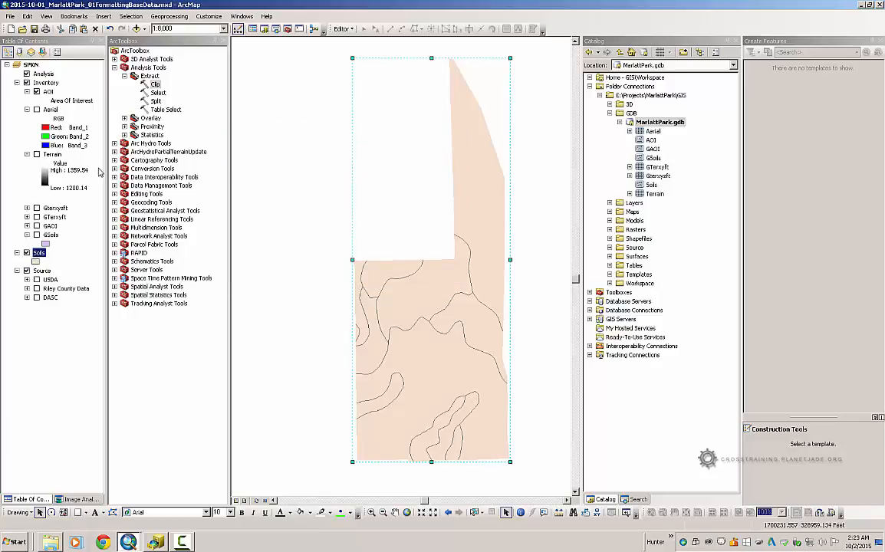
# Review the attribute table of the soils_ks_Riley source layer in the USDA group for comparison
pyautogui.click(27, 279)
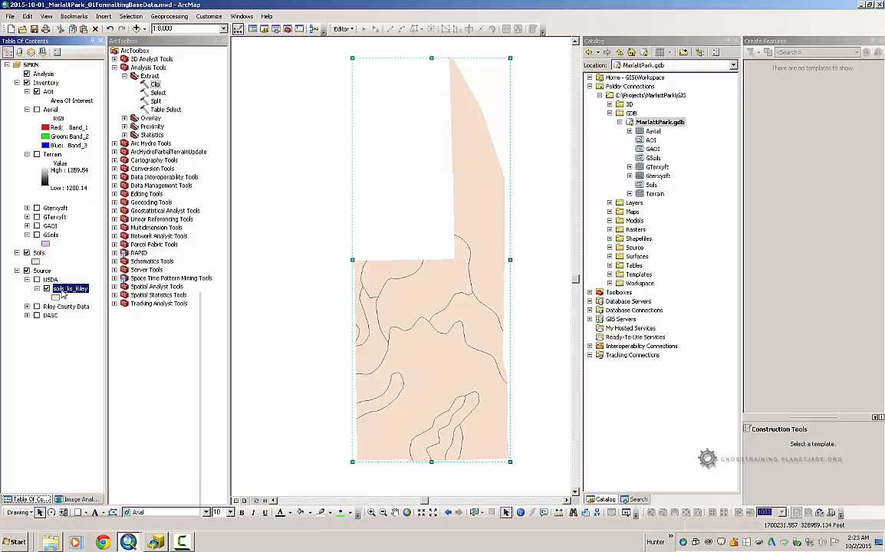
pyautogui.rightClick(64, 291)
pyautogui.click(92, 321)
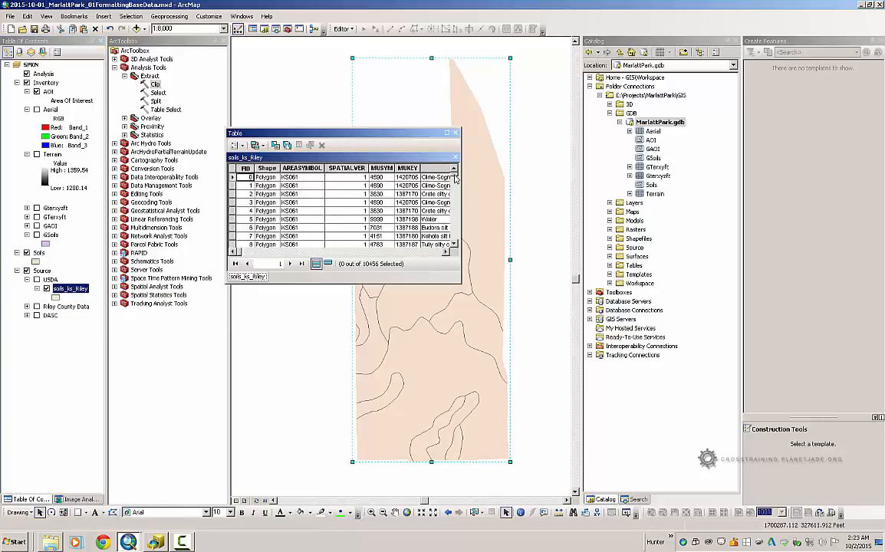
pyautogui.moveTo(454, 174); pyautogui.dragTo(455, 153)
pyautogui.click(456, 134)
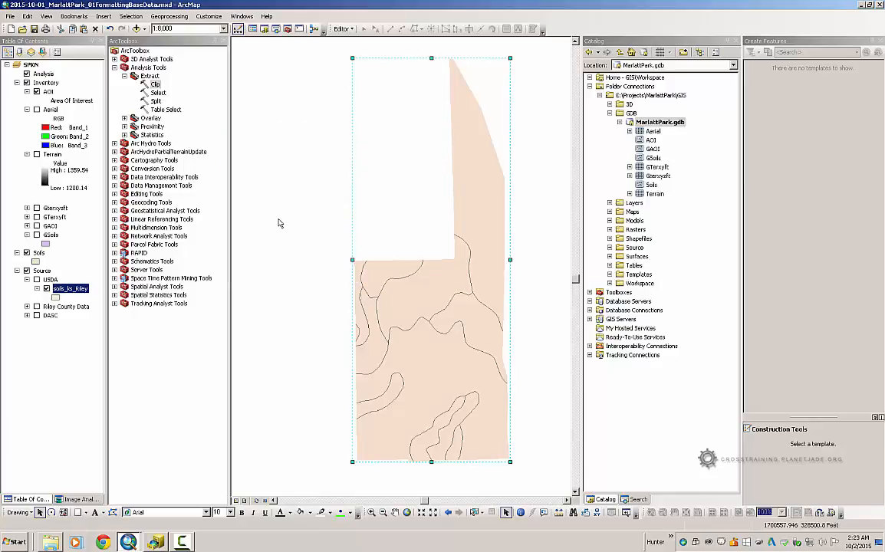
pyautogui.click(28, 279)
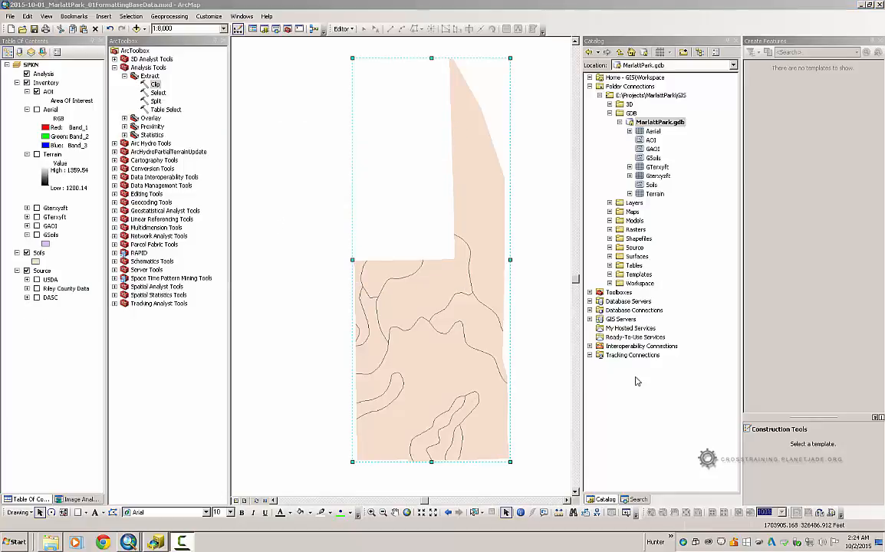
# Collapse the legends of the Inventory layers and move the Soils layer into the Inventory group below GSoils
pyautogui.click(27, 92)
pyautogui.click(27, 100)
pyautogui.click(26, 109)
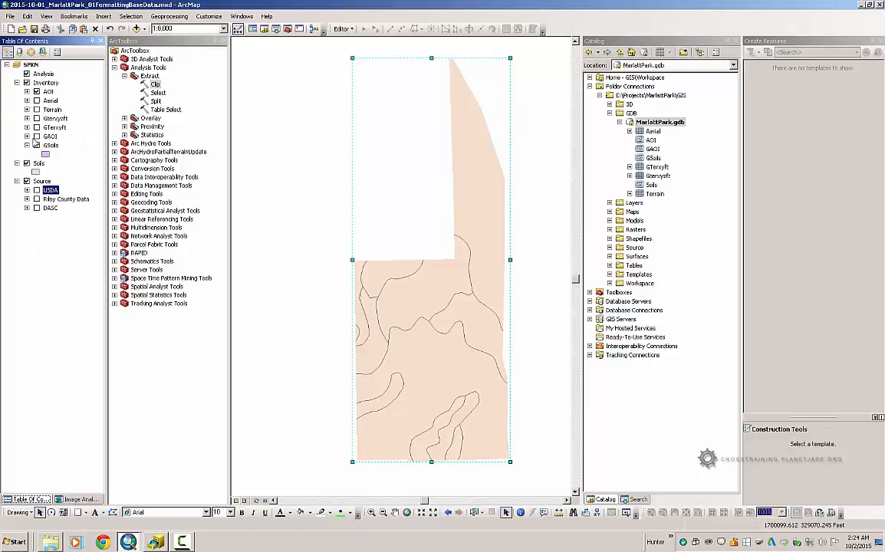
pyautogui.click(27, 145)
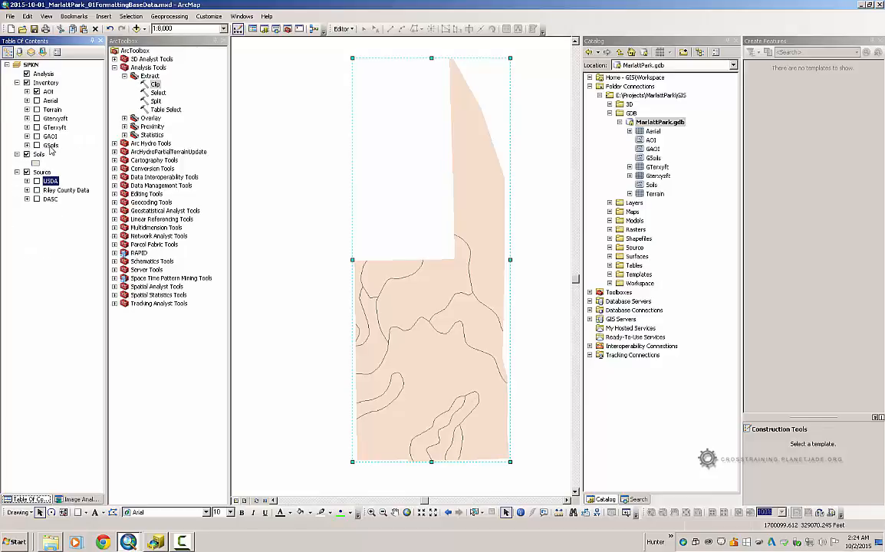
pyautogui.moveTo(39, 155); pyautogui.dragTo(46, 151)
# Create a group layer named Soils inside Inventory and move the Soils and GSoils layers into it
pyautogui.rightClick(41, 82)
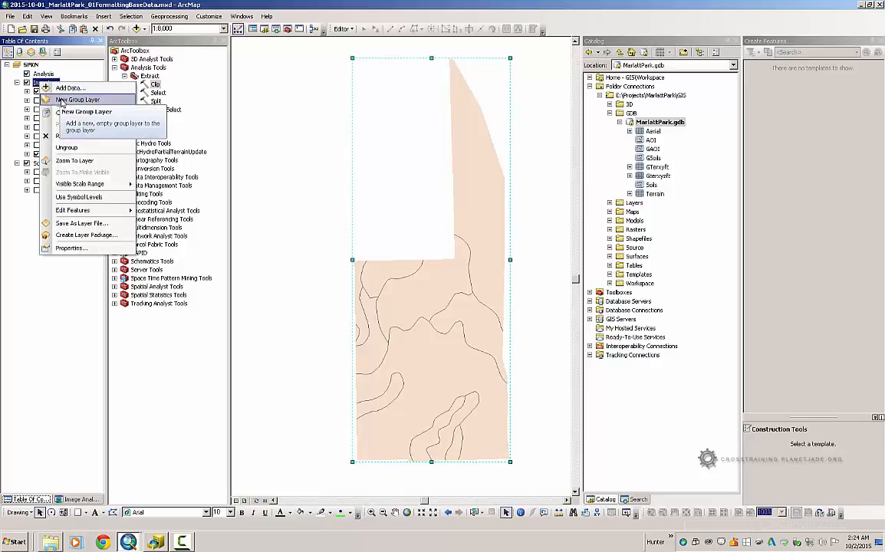
pyautogui.click(62, 102)
pyautogui.rightClick(68, 91)
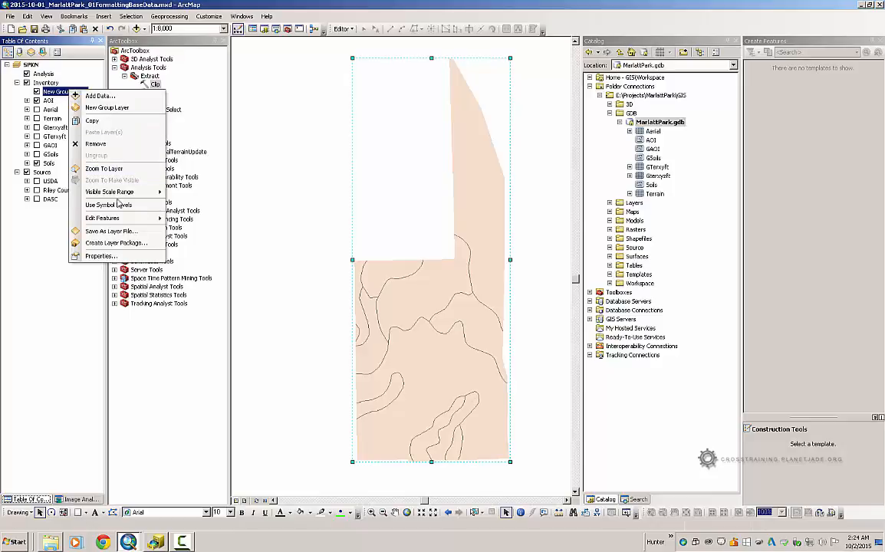
pyautogui.click(107, 256)
pyautogui.write('Soils')
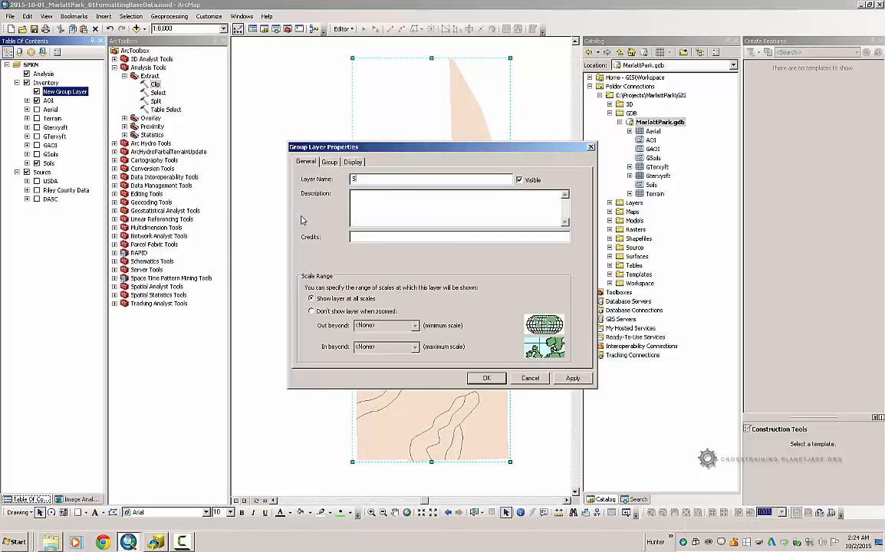
pyautogui.click(486, 378)
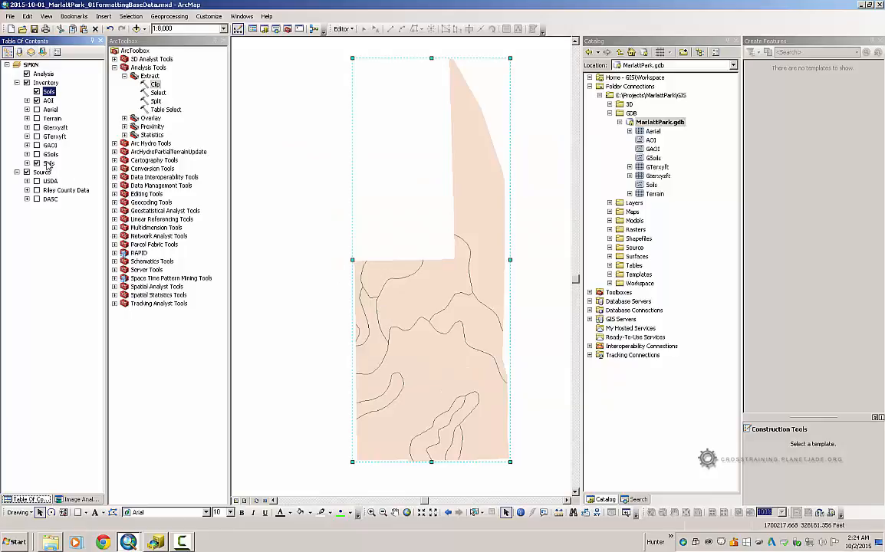
pyautogui.moveTo(47, 164); pyautogui.dragTo(55, 115)
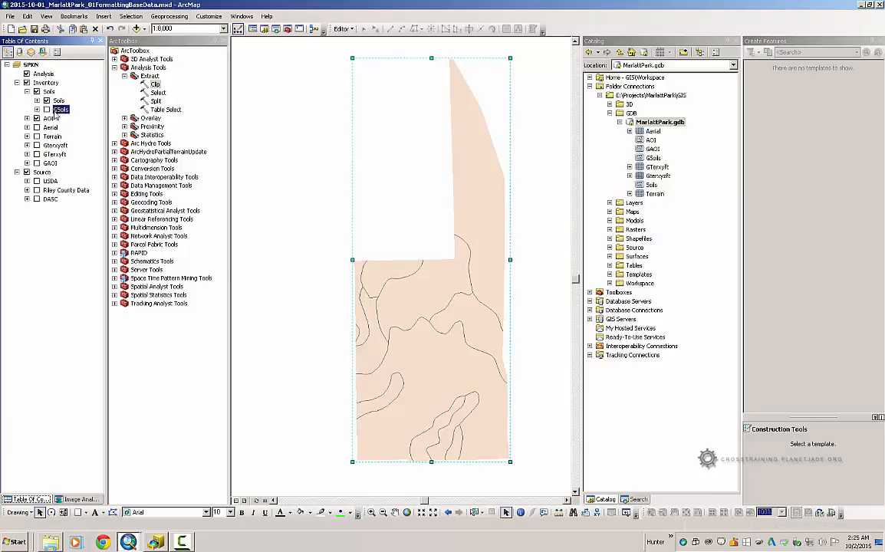
# Create another group layer inside Inventory and name it Topography
pyautogui.rightClick(43, 83)
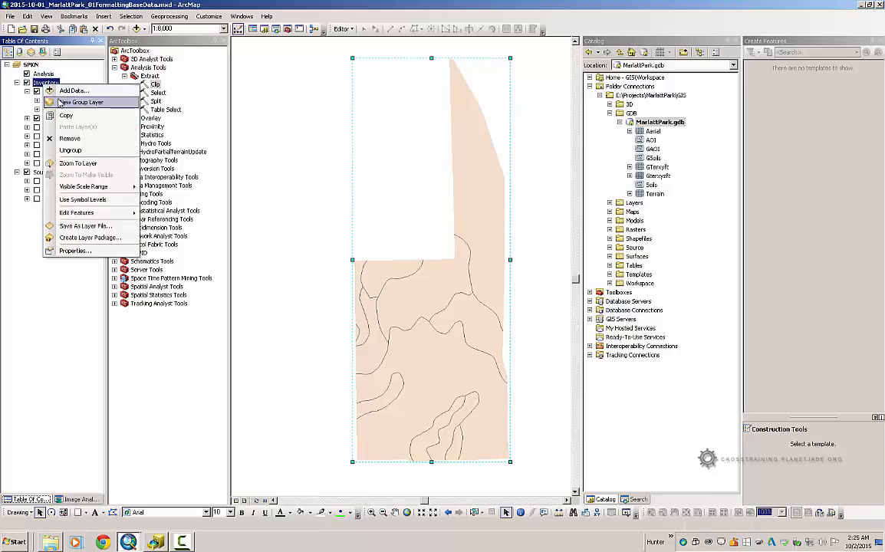
pyautogui.click(73, 101)
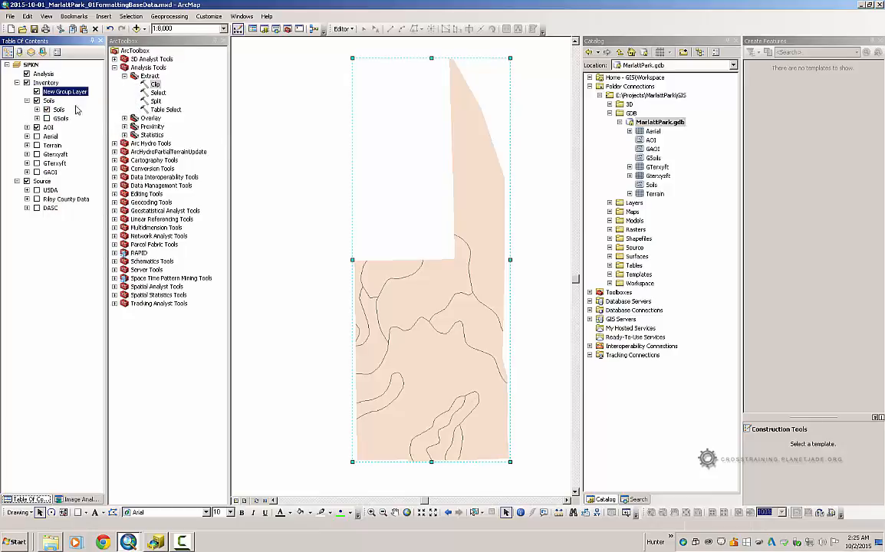
pyautogui.rightClick(69, 92)
pyautogui.click(99, 257)
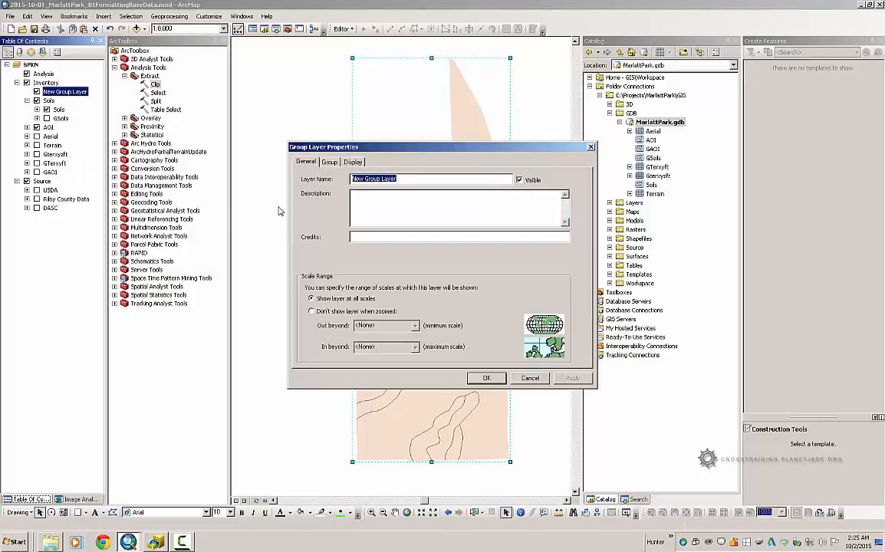
pyautogui.write('Topography')
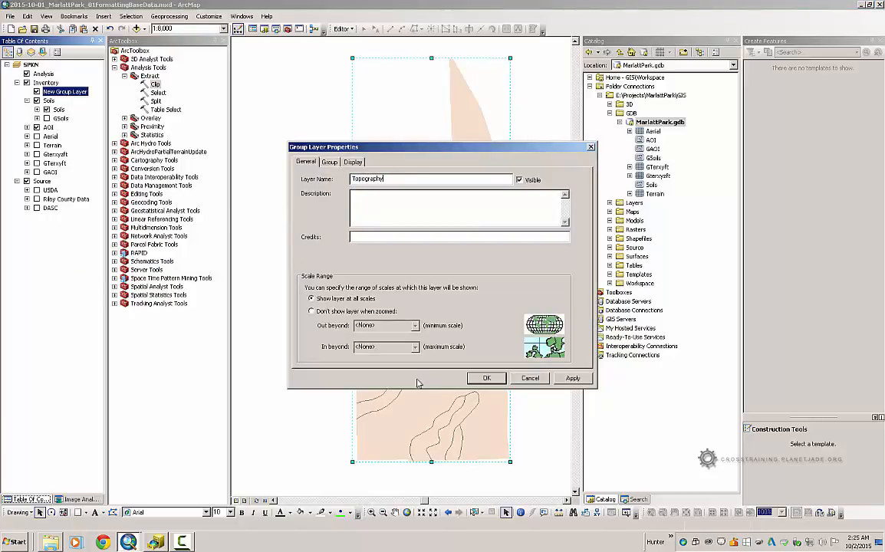
pyautogui.press('Return')
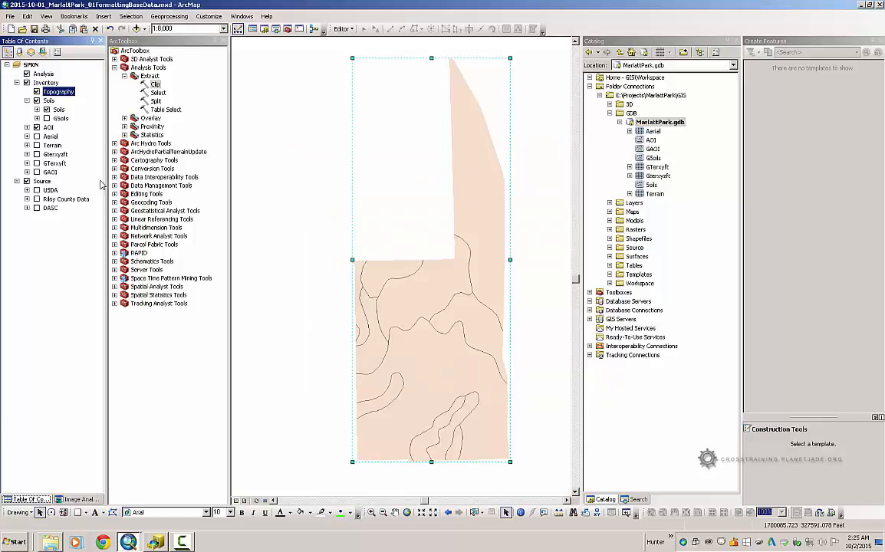
# Move the Terrain, Gterxyzft and GTerxyft layers into the Topography group, and turn off the Topography and Soils groups
pyautogui.click(54, 137)
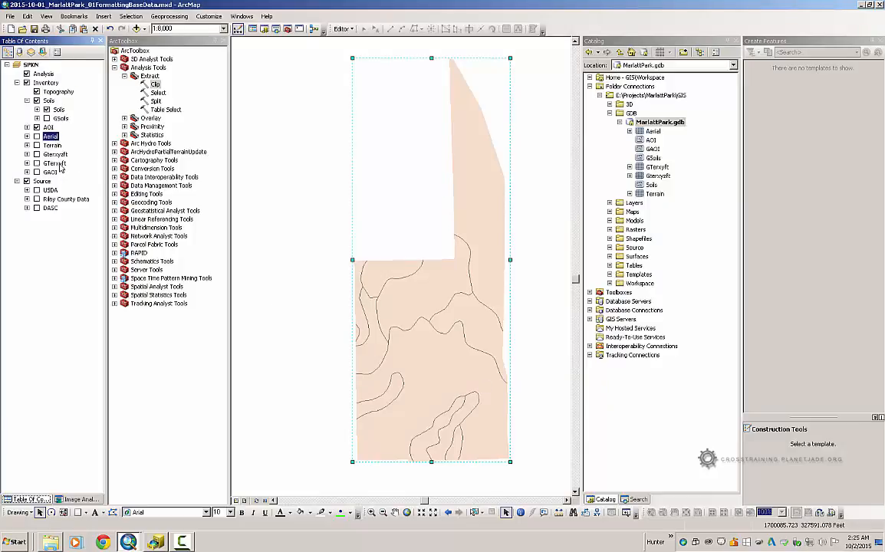
pyautogui.keyDown('shift'); pyautogui.click(60, 164); pyautogui.keyUp('shift')
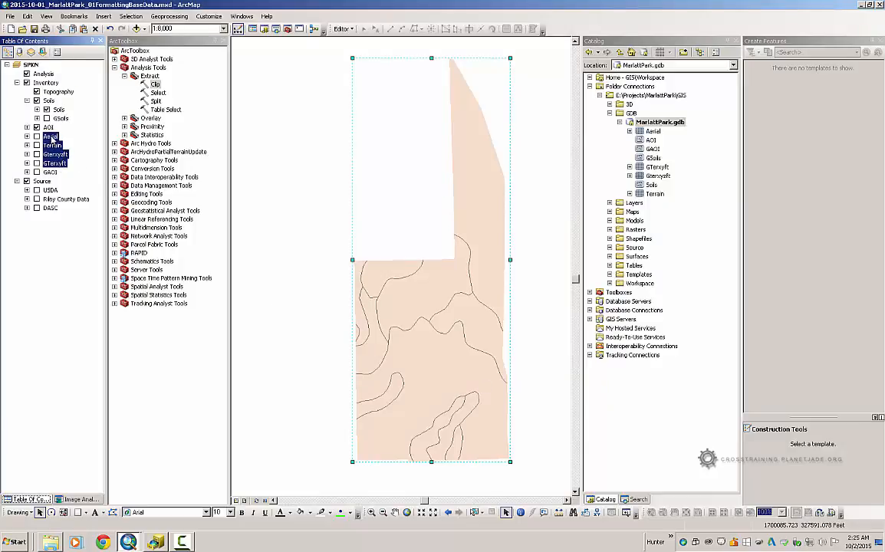
pyautogui.click(52, 138)
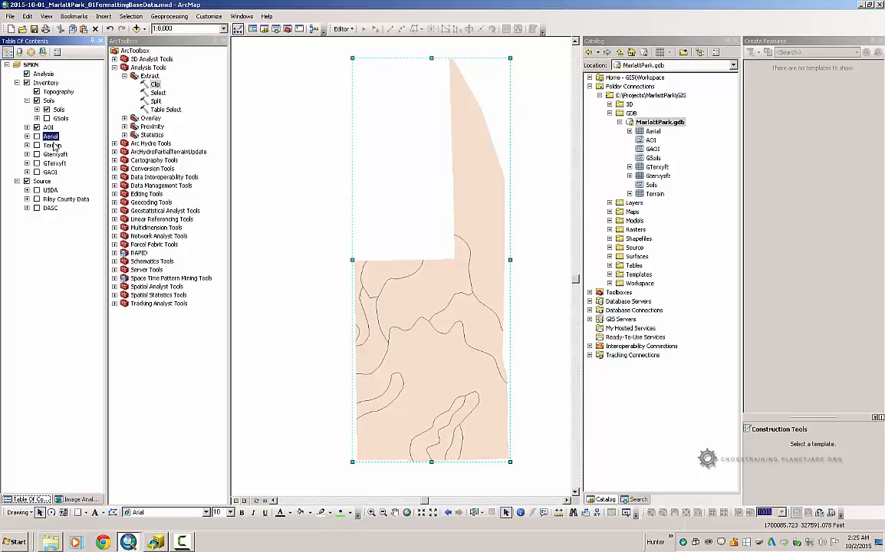
pyautogui.click(53, 146)
pyautogui.keyDown('shift'); pyautogui.click(59, 164); pyautogui.keyUp('shift')
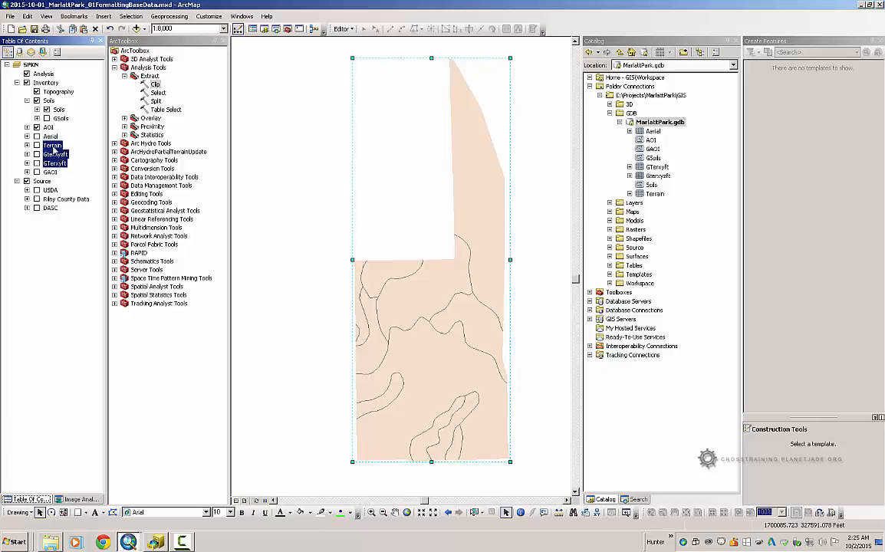
pyautogui.moveTo(53, 149); pyautogui.dragTo(68, 92)
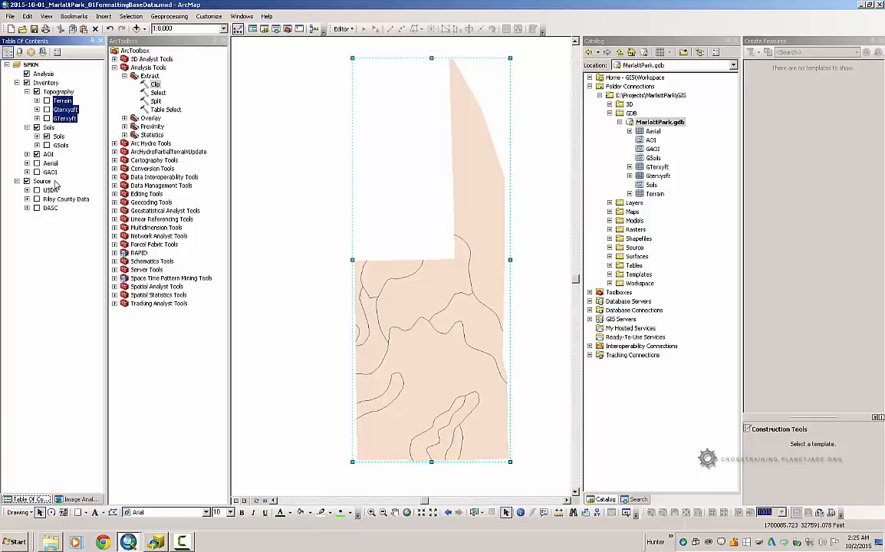
pyautogui.click(28, 92)
pyautogui.click(37, 100)
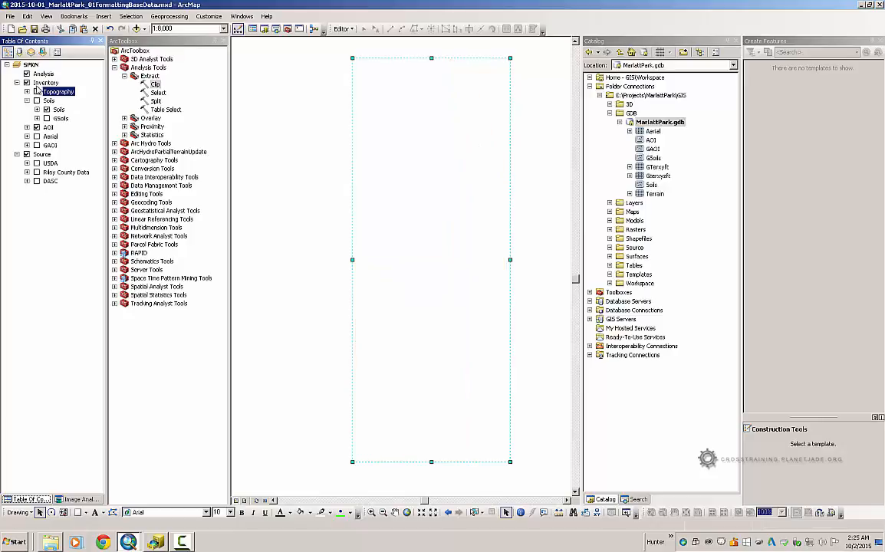
# Create a Land Use Land Coverage group layer inside Inventory, and move the Aerial layer into it with the group turned off
pyautogui.rightClick(42, 83)
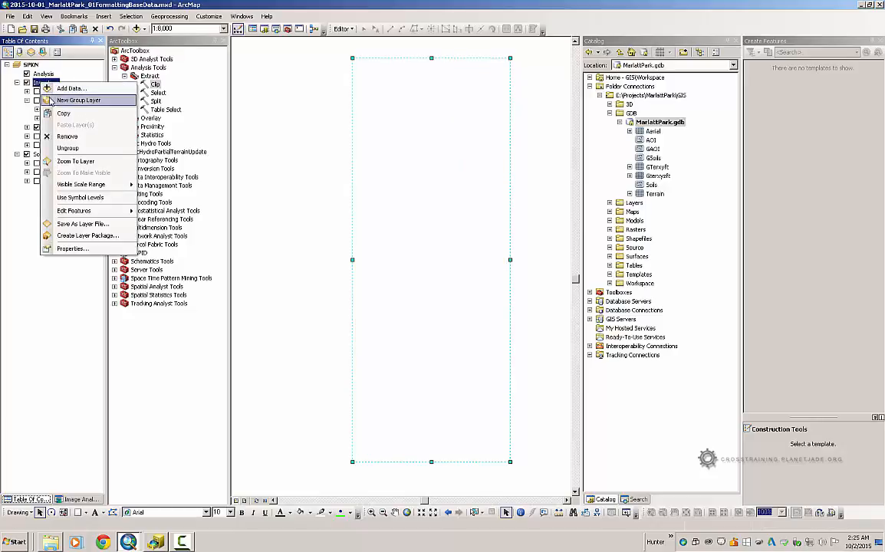
pyautogui.click(52, 92)
pyautogui.rightClick(56, 93)
pyautogui.click(76, 230)
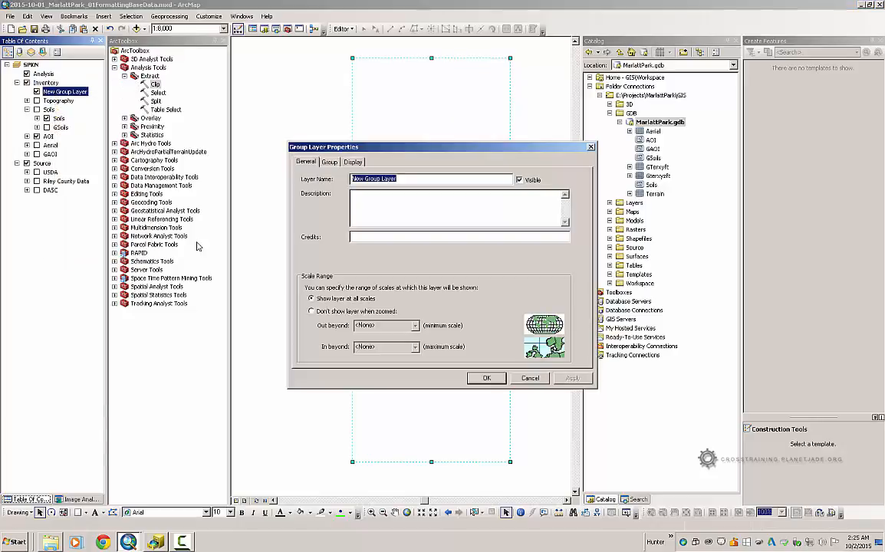
pyautogui.write('Ae')
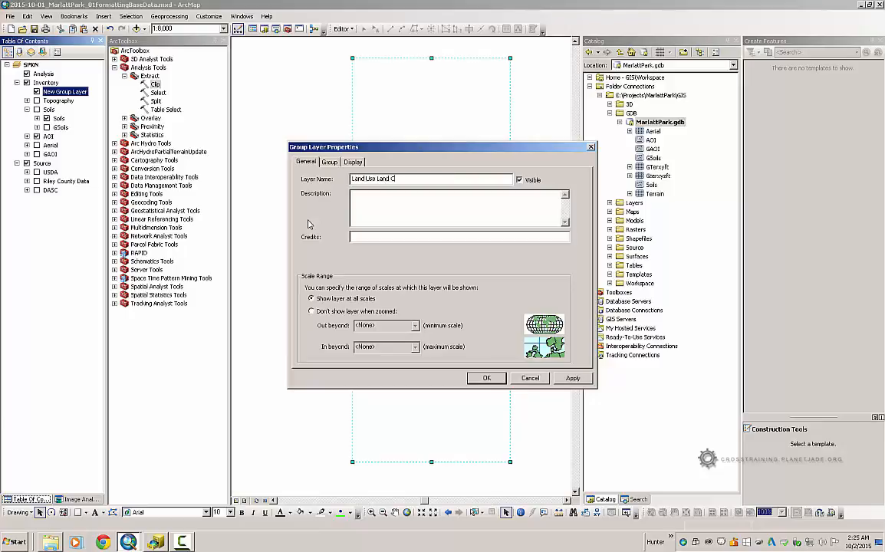
pyautogui.write('erage')
pyautogui.click(484, 378)
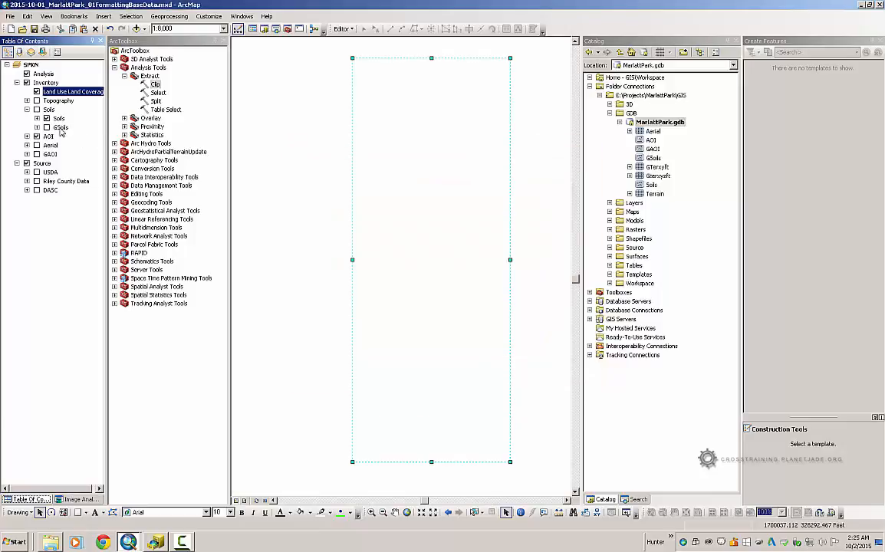
pyautogui.moveTo(50, 145); pyautogui.dragTo(35, 92)
pyautogui.click(37, 92)
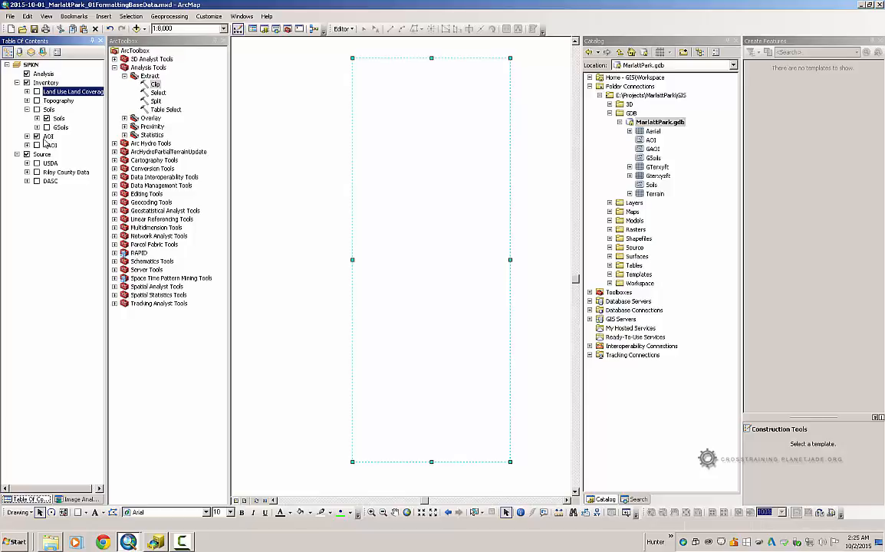
# Move AOI above Analysis at the top of the layer list with its legend expanded, and move GAOI to the top of the Inventory group
pyautogui.click(49, 137)
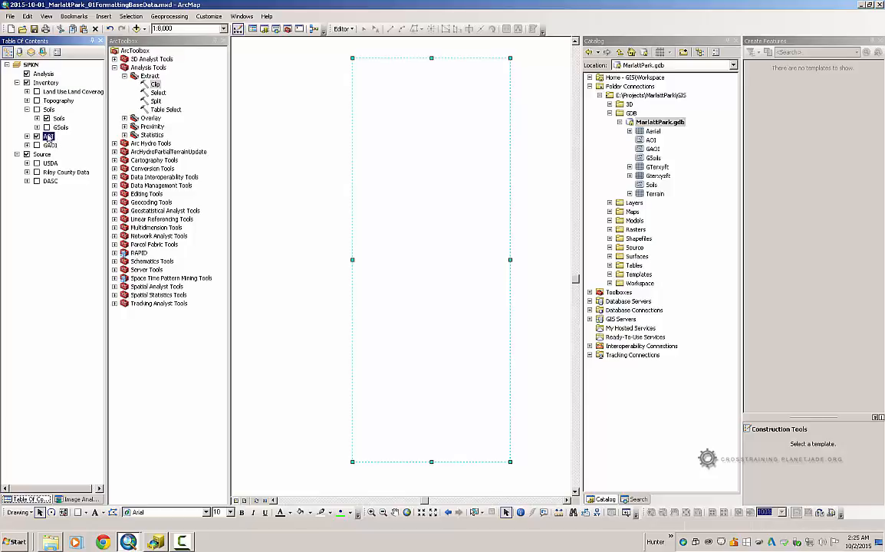
pyautogui.moveTo(49, 136); pyautogui.dragTo(33, 70)
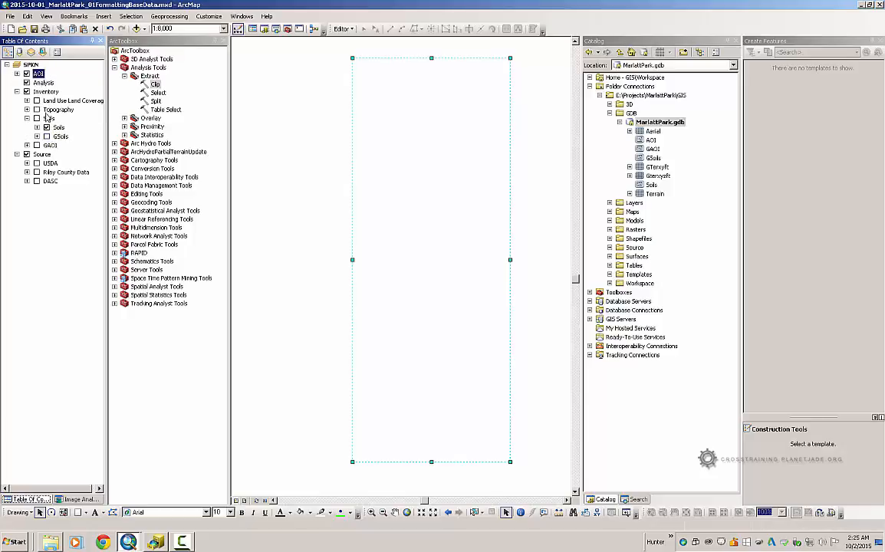
pyautogui.click(50, 145)
pyautogui.moveTo(51, 147); pyautogui.dragTo(37, 96)
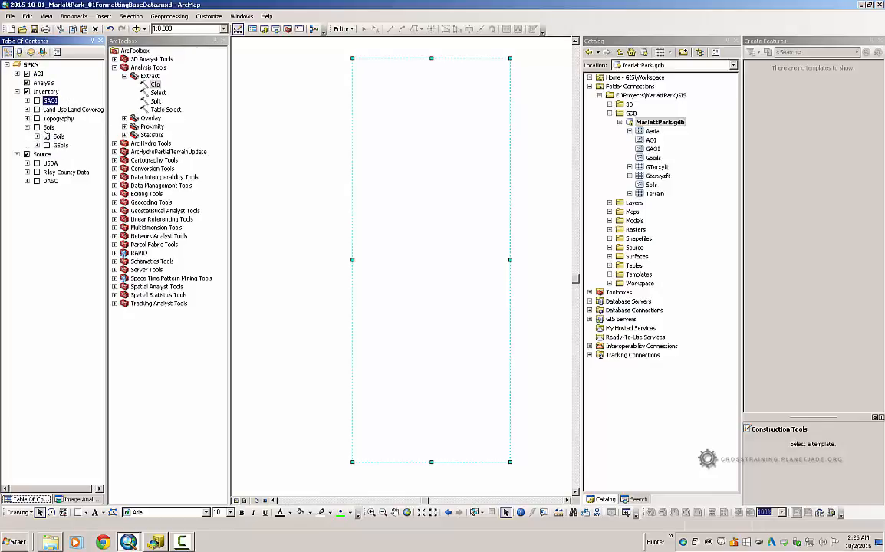
pyautogui.click(17, 74)
pyautogui.click(37, 73)
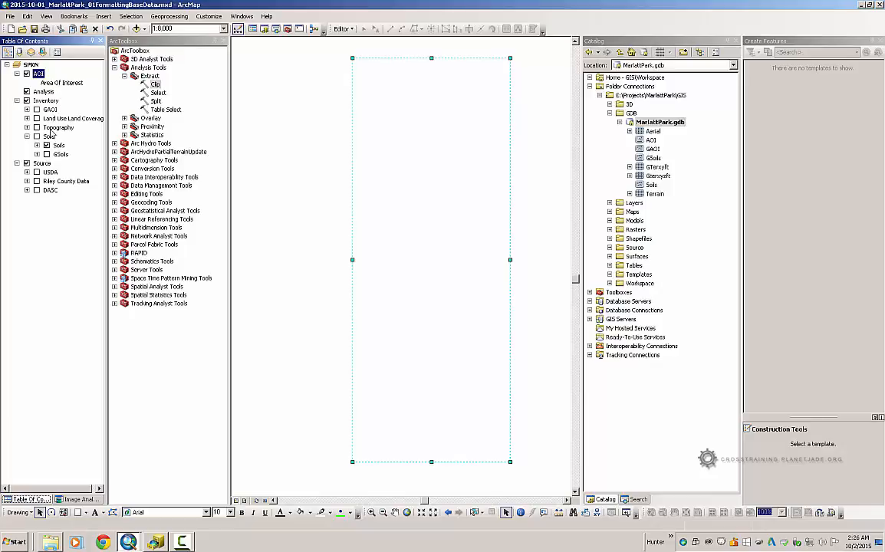
# Preview the Inventory groups one at a time, switching on Terrain in Topography and Aerial in Land Use Land Coverage, and leave the groups off
pyautogui.click(37, 136)
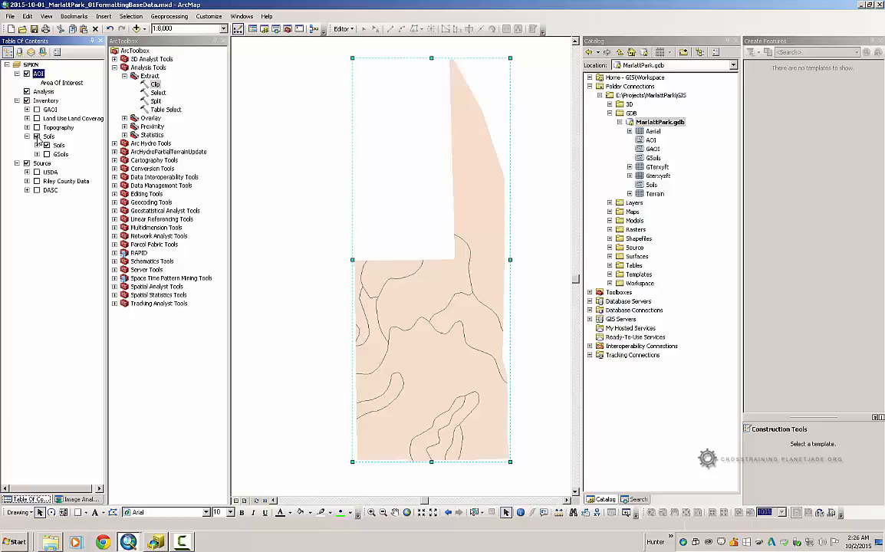
pyautogui.click(37, 137)
pyautogui.click(27, 127)
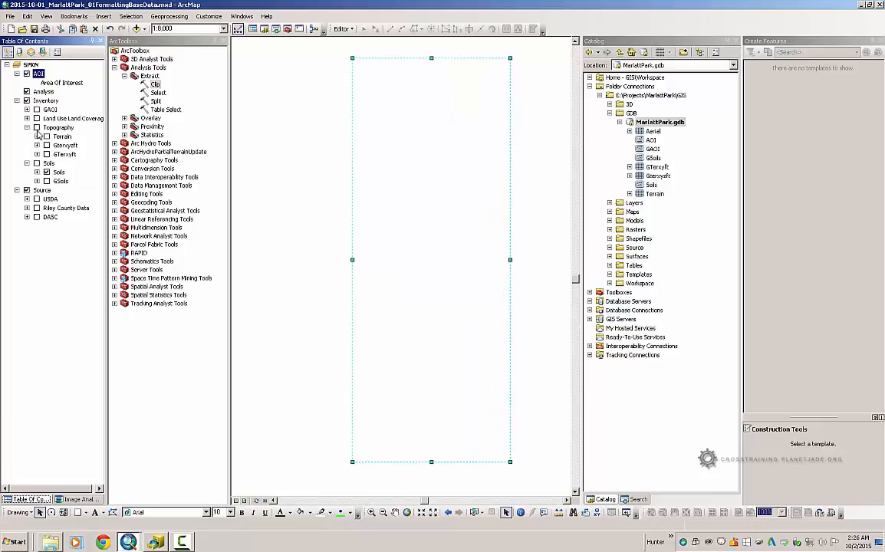
pyautogui.click(37, 127)
pyautogui.click(46, 136)
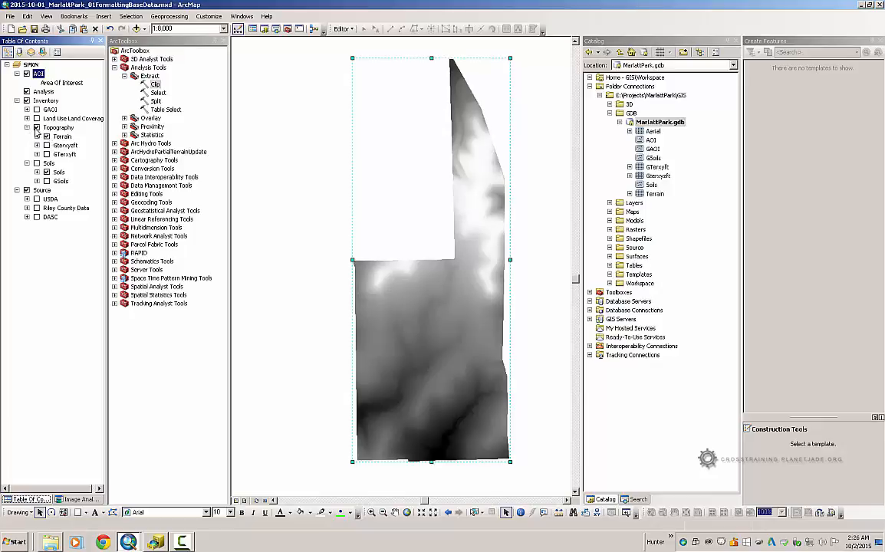
pyautogui.click(37, 128)
pyautogui.click(27, 118)
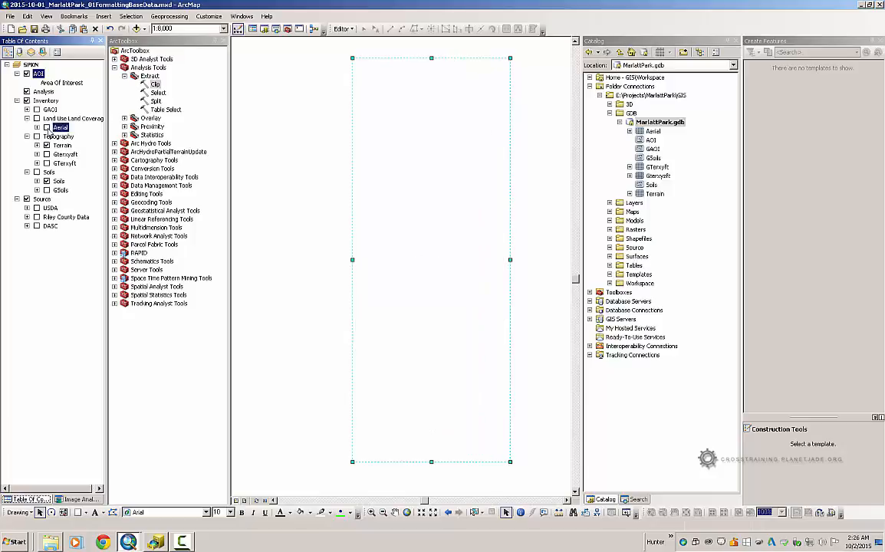
pyautogui.click(47, 128)
pyautogui.click(37, 118)
pyautogui.click(37, 118)
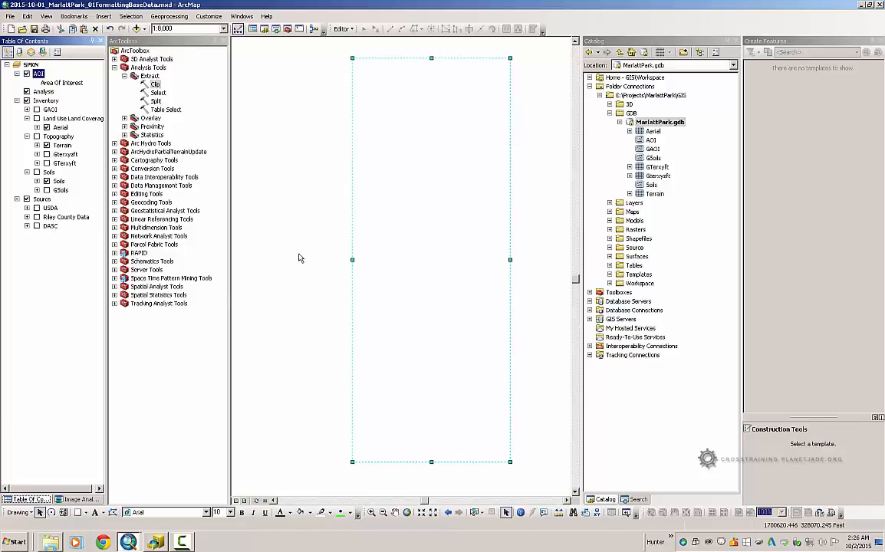
# Save the map document as a new version named 2015-10-02_MarlattPark_02FormattingBaseData.mxd in the Workspace folder
pyautogui.click(9, 17)
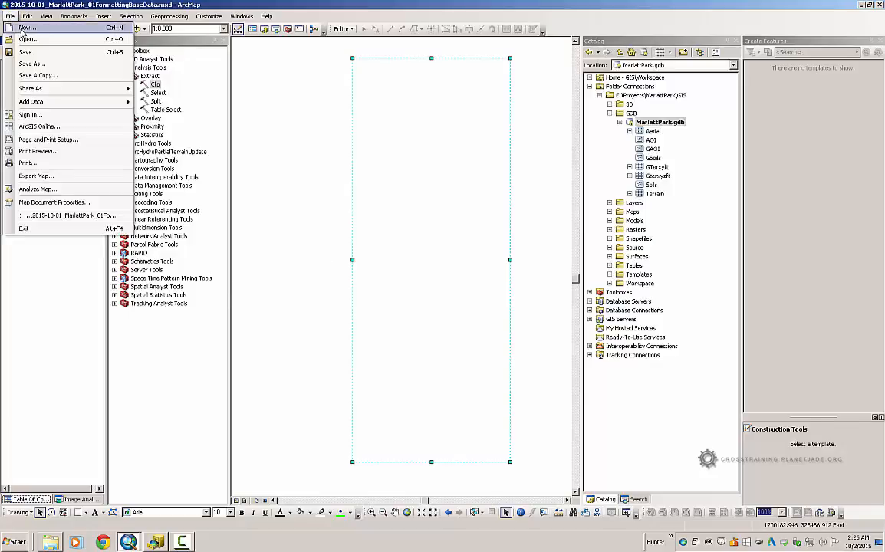
pyautogui.click(29, 65)
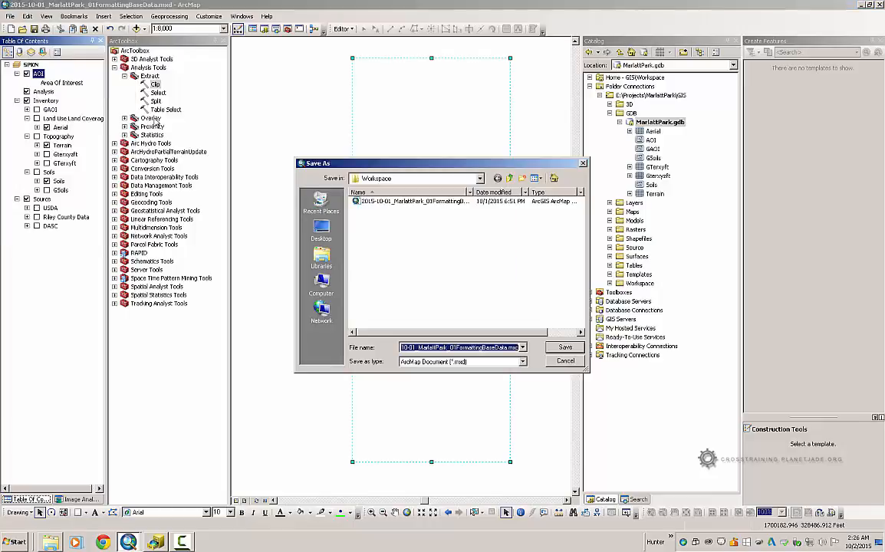
pyautogui.click(417, 348)
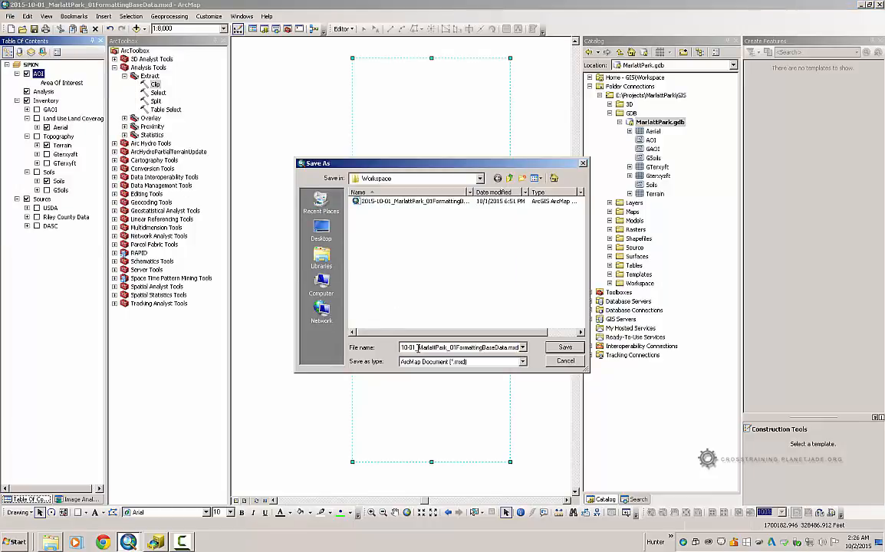
pyautogui.press('BackSpace')
pyautogui.write('2')
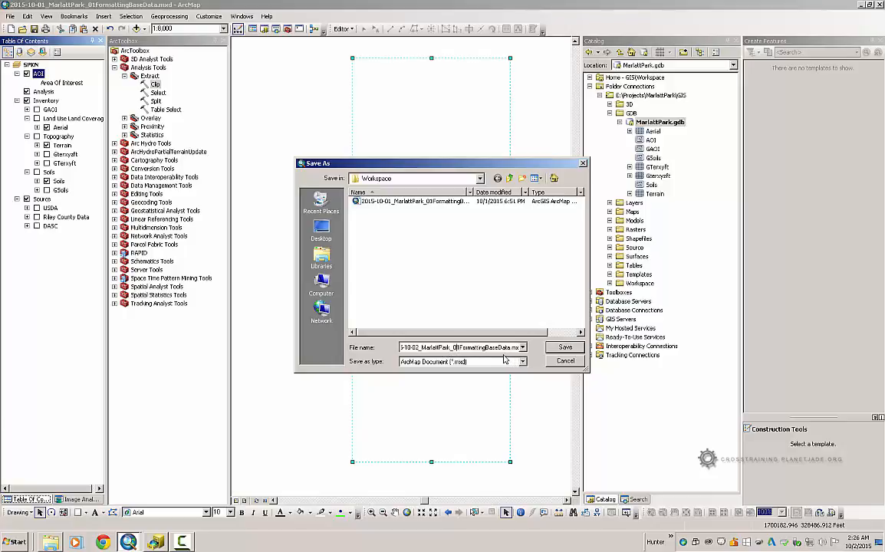
pyautogui.press('BackSpace')
pyautogui.write('2')
pyautogui.click(568, 349)
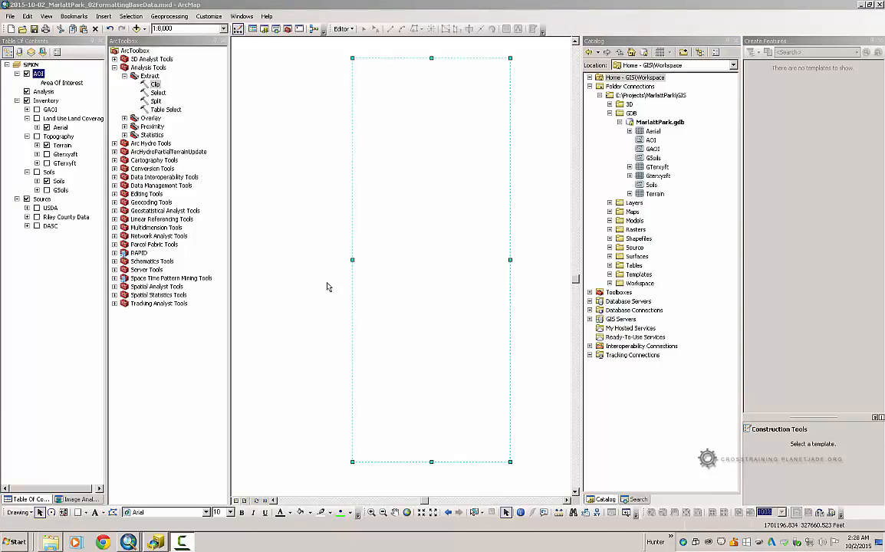
# Turn on the Soils group and symbolize its Soils layer by unique values of the MUNAME field, adding all values
pyautogui.click(327, 287)
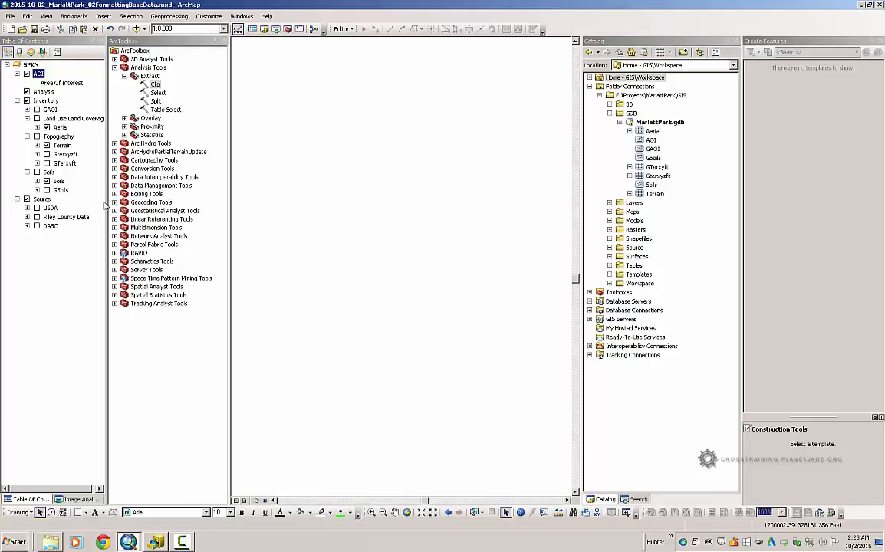
pyautogui.click(37, 172)
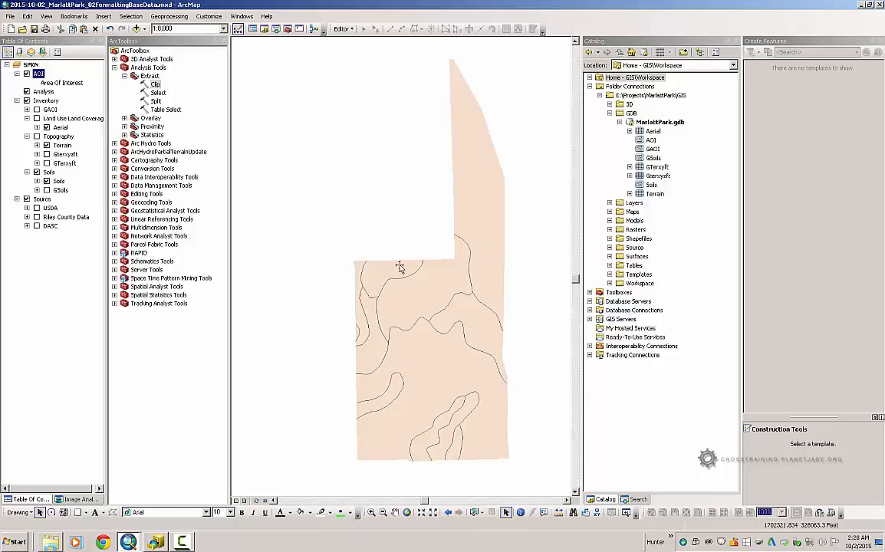
pyautogui.rightClick(58, 182)
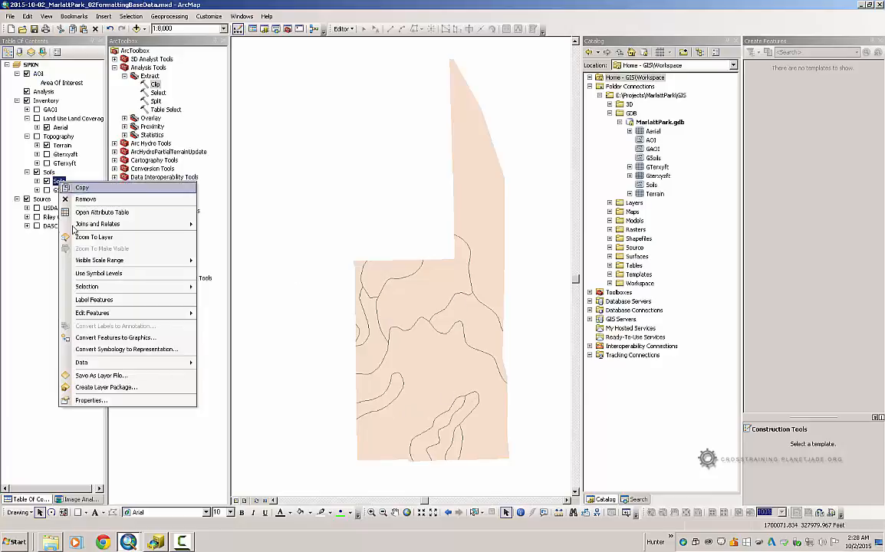
pyautogui.click(122, 400)
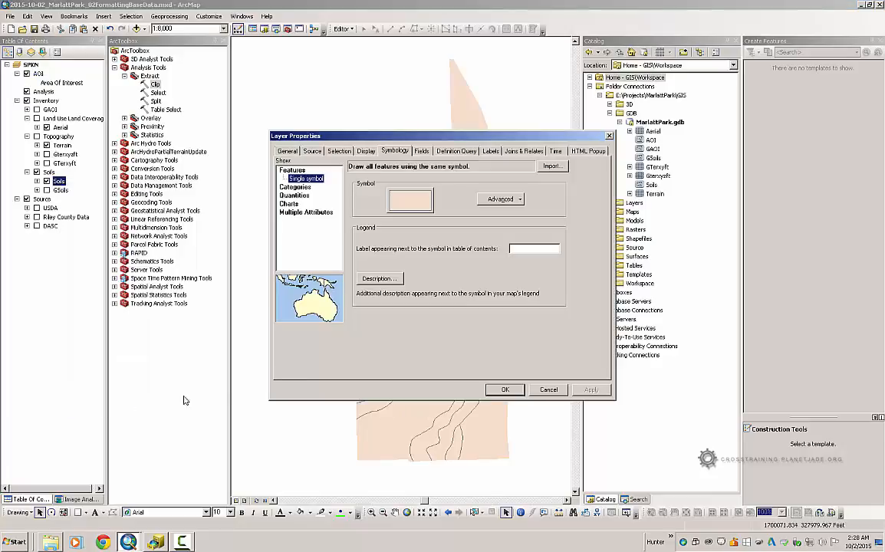
pyautogui.click(295, 186)
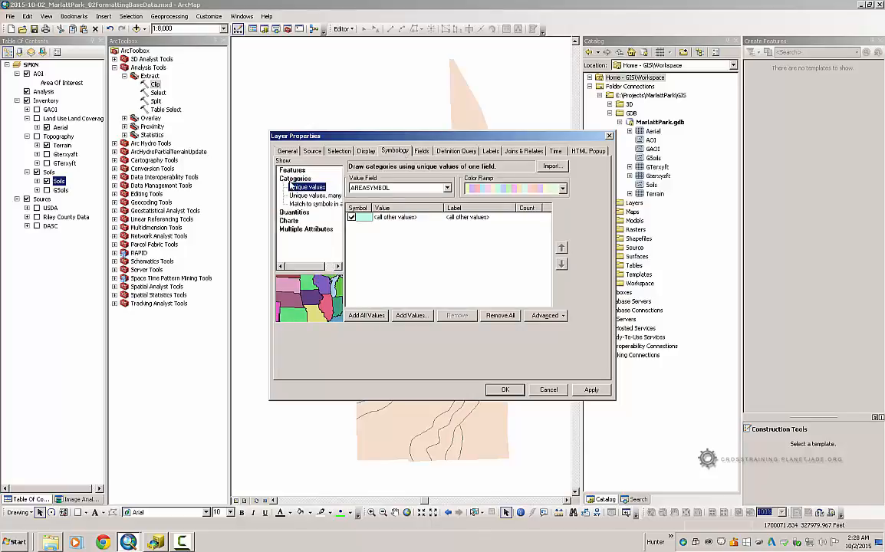
pyautogui.click(397, 188)
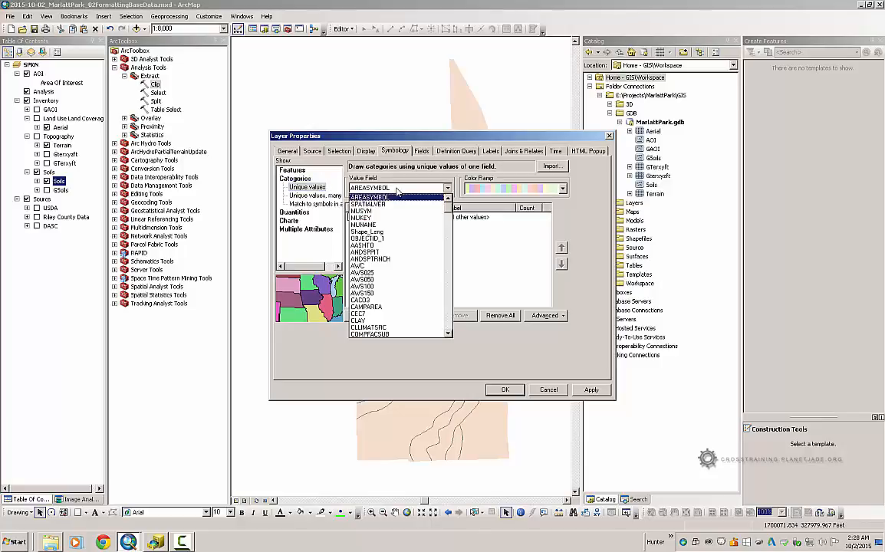
pyautogui.click(394, 226)
pyautogui.click(370, 316)
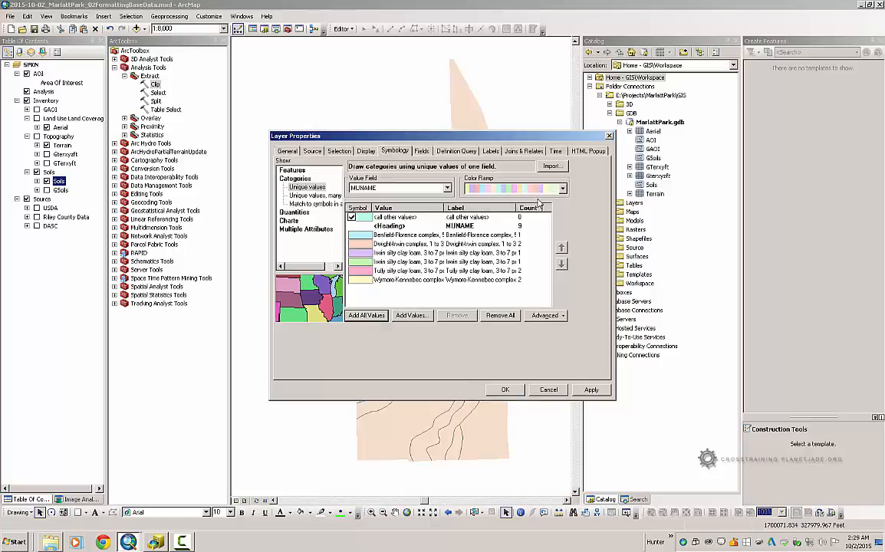
# Give the soil categories an earth-tone color ramp of browns, oranges and yellows, and apply the symbology
pyautogui.click(512, 188)
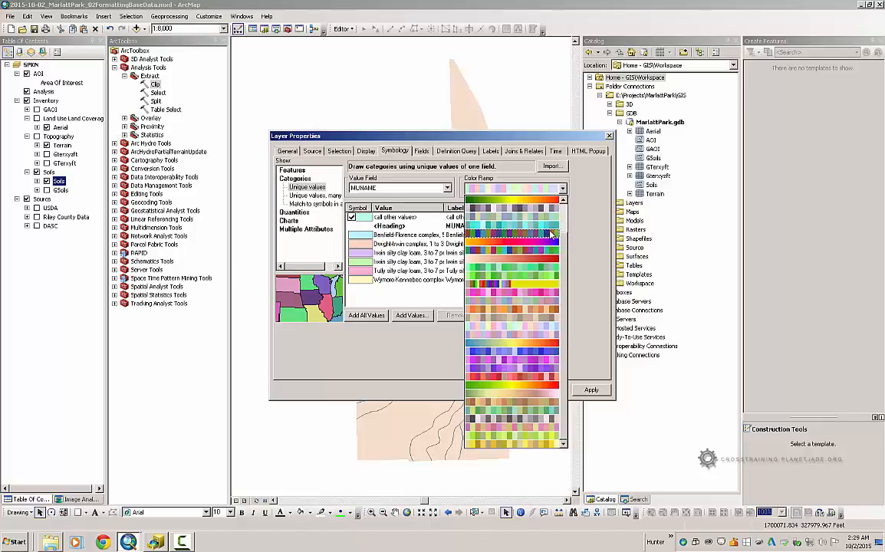
pyautogui.click(550, 234)
pyautogui.click(563, 190)
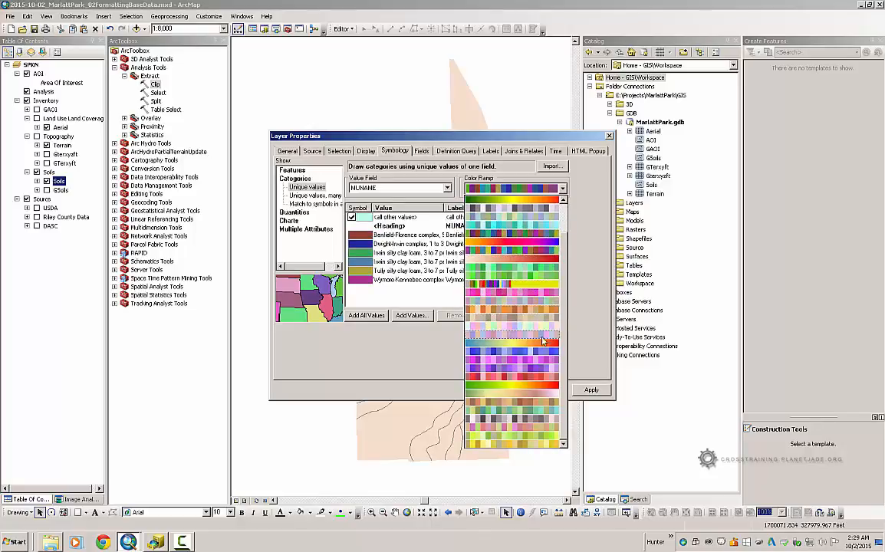
pyautogui.click(541, 337)
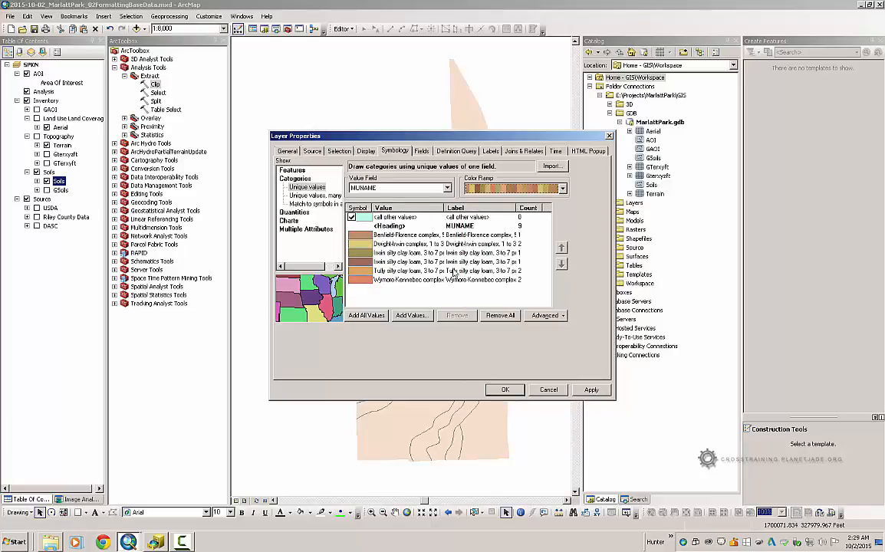
pyautogui.click(592, 390)
pyautogui.click(502, 389)
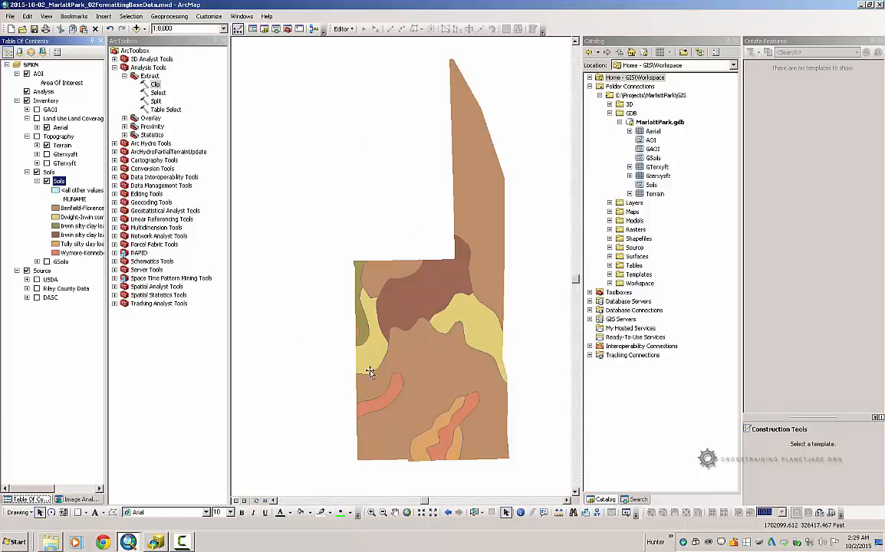
# Turn off the Soils group and turn on the Topography group to display the Terrain layer
pyautogui.click(36, 172)
pyautogui.click(36, 136)
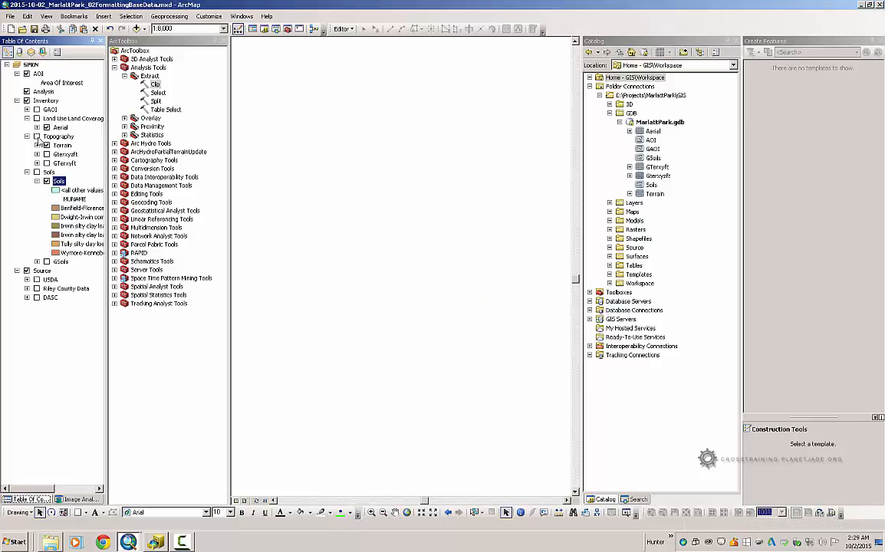
pyautogui.click(36, 136)
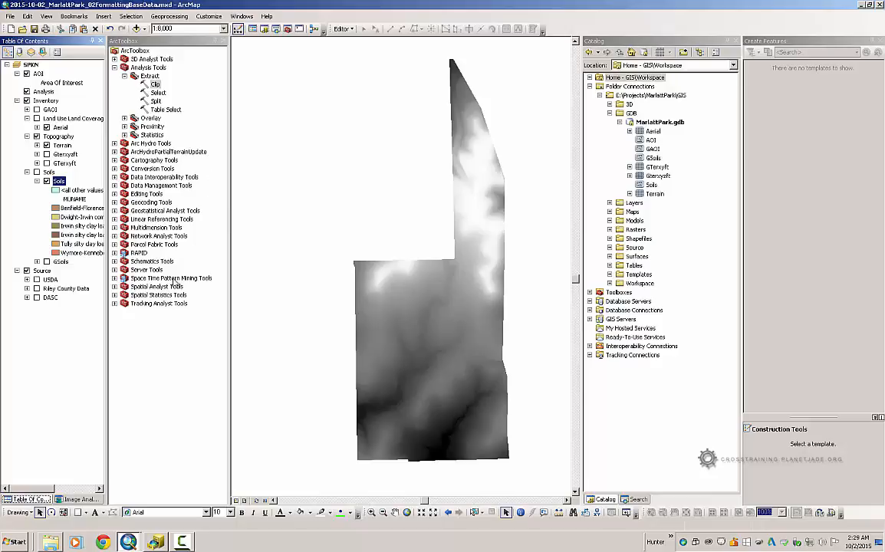
# Run the Spatial Analyst Hillshade tool on the Terrain layer with shadows modeled, saving the output as HillShade in MarlattPark.gdb
pyautogui.click(149, 286)
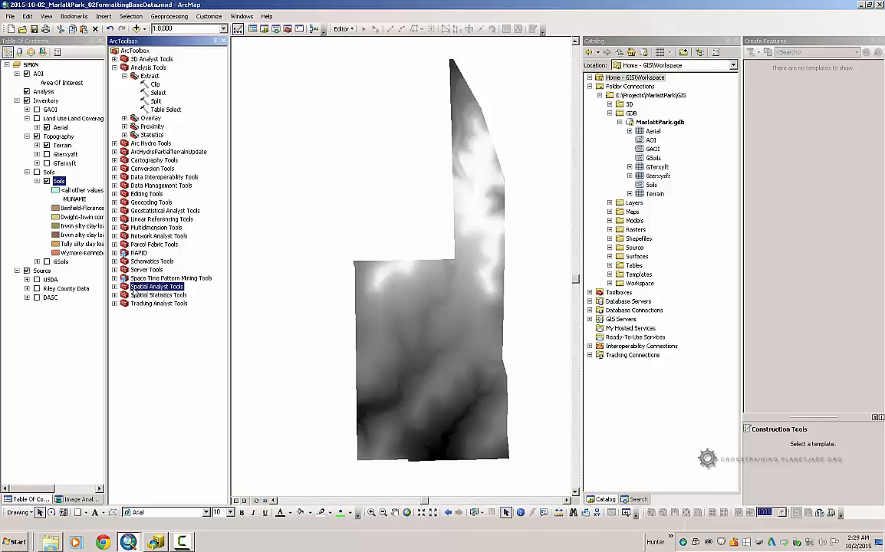
pyautogui.click(114, 286)
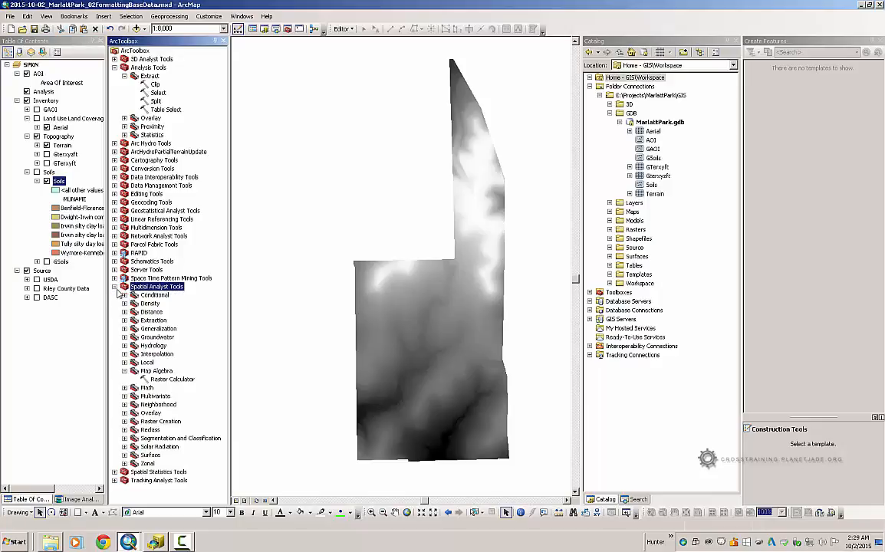
pyautogui.click(125, 456)
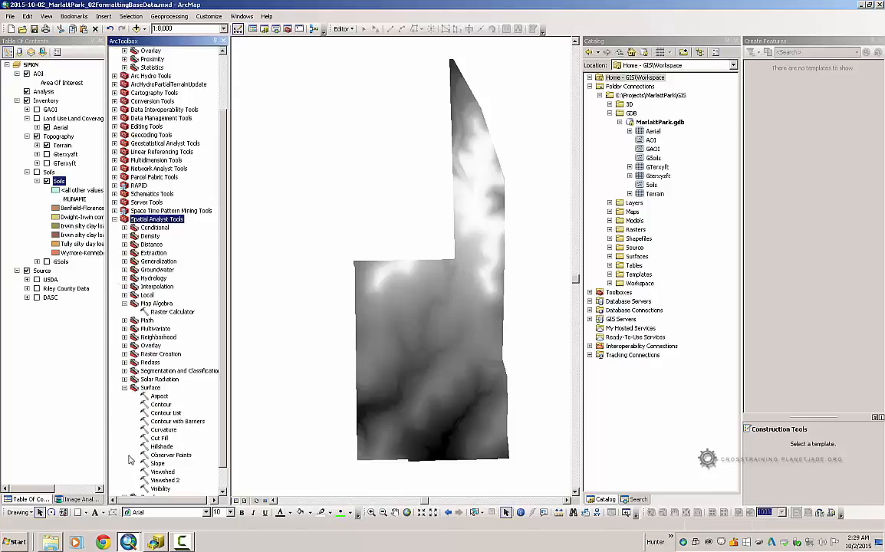
pyautogui.click(162, 446)
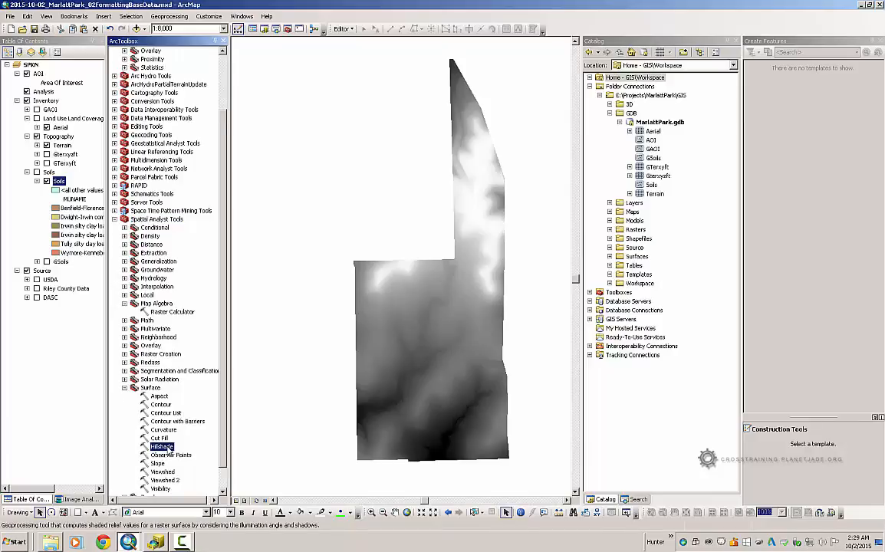
pyautogui.doubleClick(160, 447)
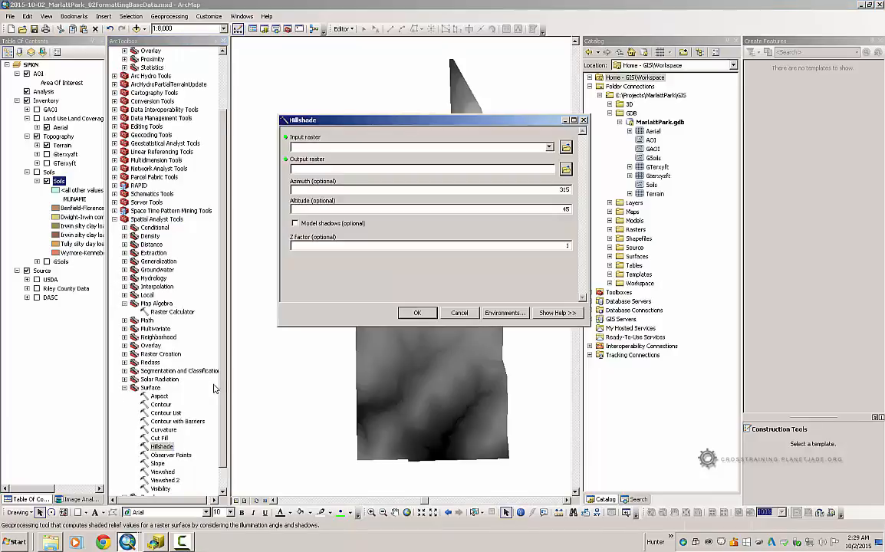
pyautogui.click(315, 148)
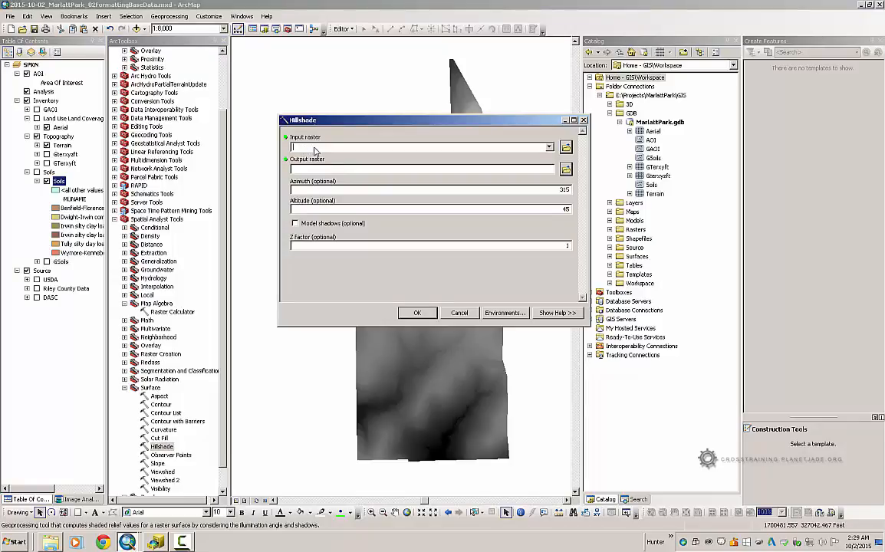
pyautogui.moveTo(62, 146); pyautogui.dragTo(305, 152)
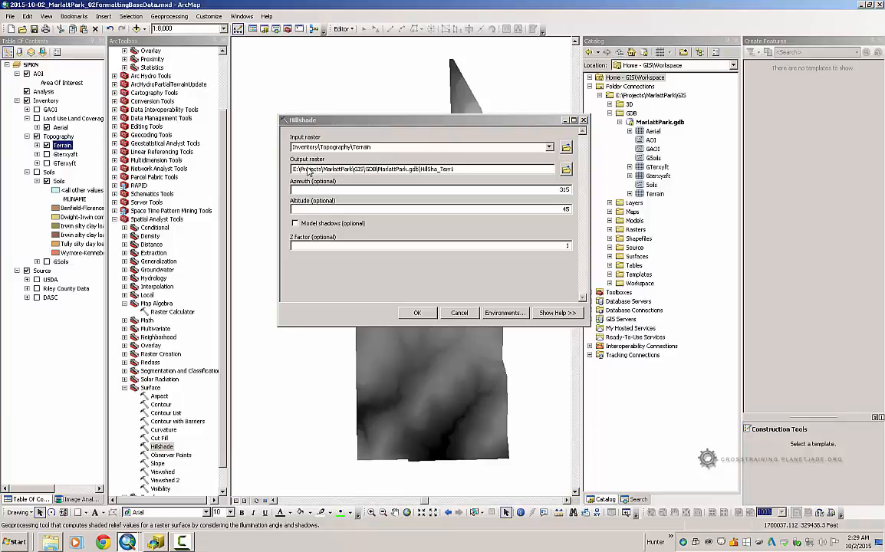
pyautogui.click(431, 174)
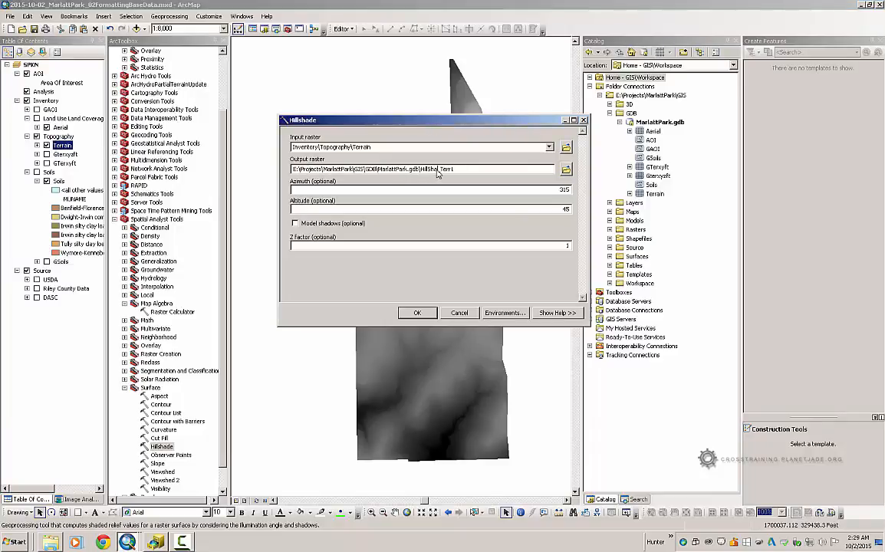
pyautogui.write('de')
pyautogui.click(295, 223)
pyautogui.click(418, 314)
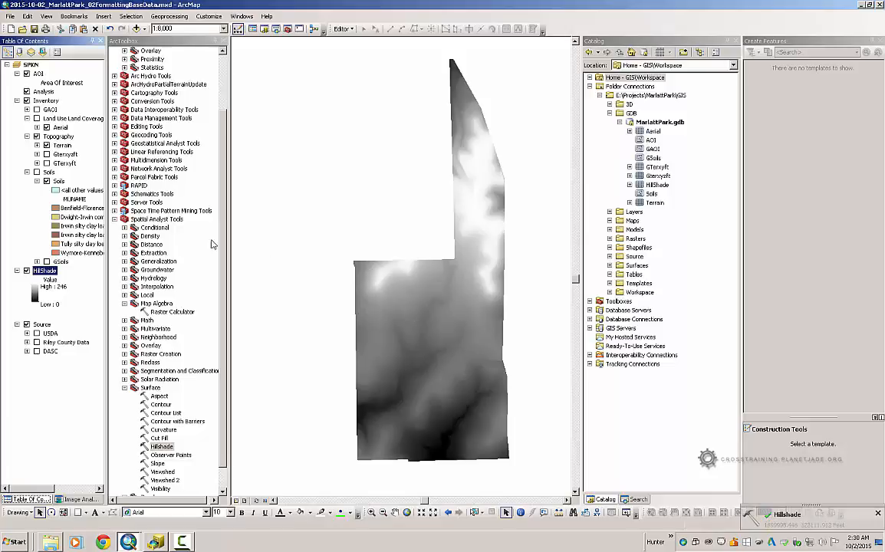
# Move the HillShade layer into the Topography group above Terrain and make it partially transparent
pyautogui.moveTo(43, 274)
pyautogui.mouseDown()
pyautogui.moveTo(54, 138)
pyautogui.moveTo(61, 146)
pyautogui.mouseUp()
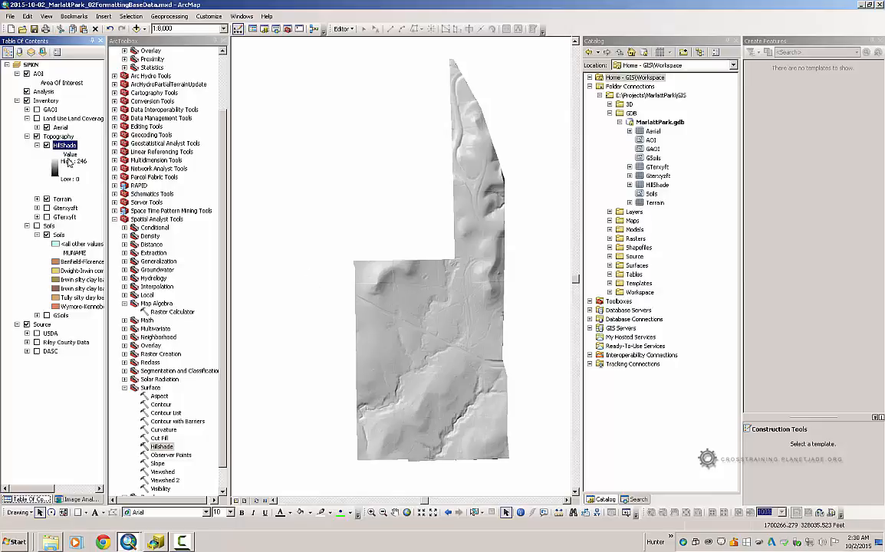
pyautogui.rightClick(66, 145)
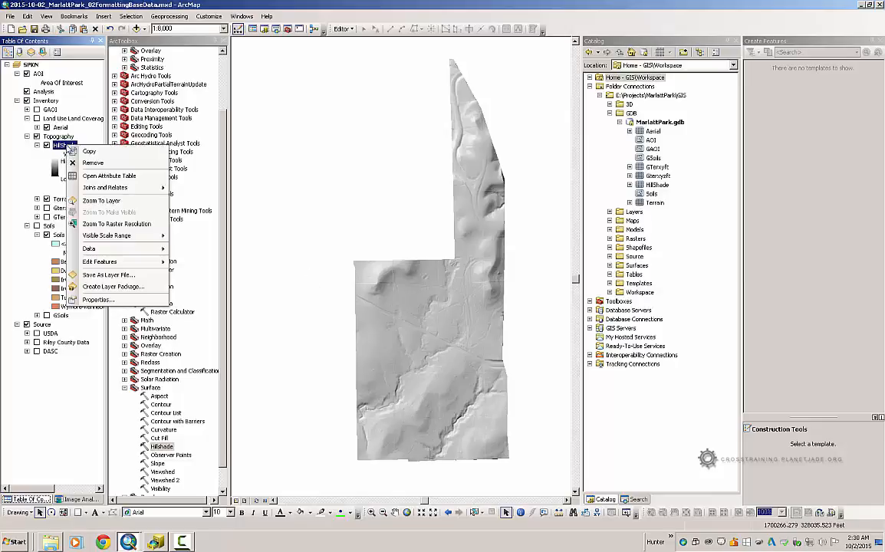
pyautogui.click(95, 299)
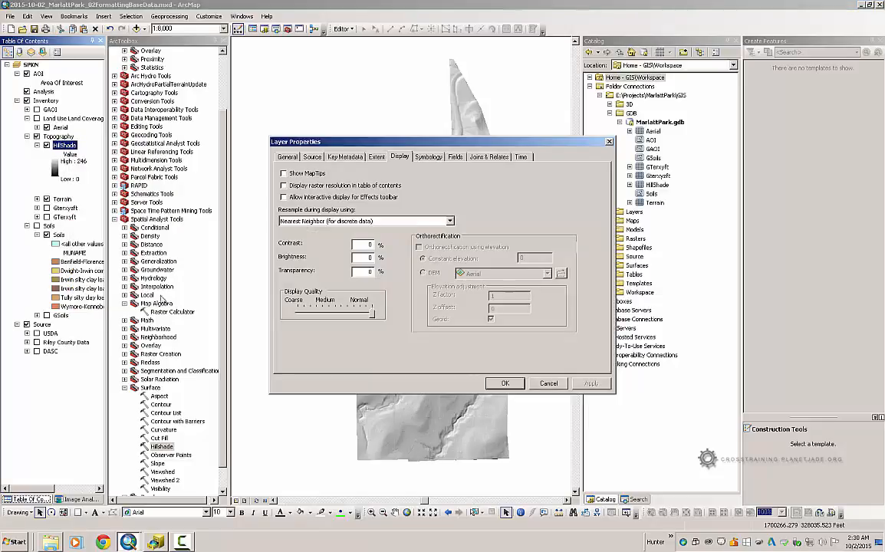
pyautogui.moveTo(361, 271); pyautogui.dragTo(388, 272)
pyautogui.write('5')
pyautogui.click(588, 384)
pyautogui.click(506, 384)
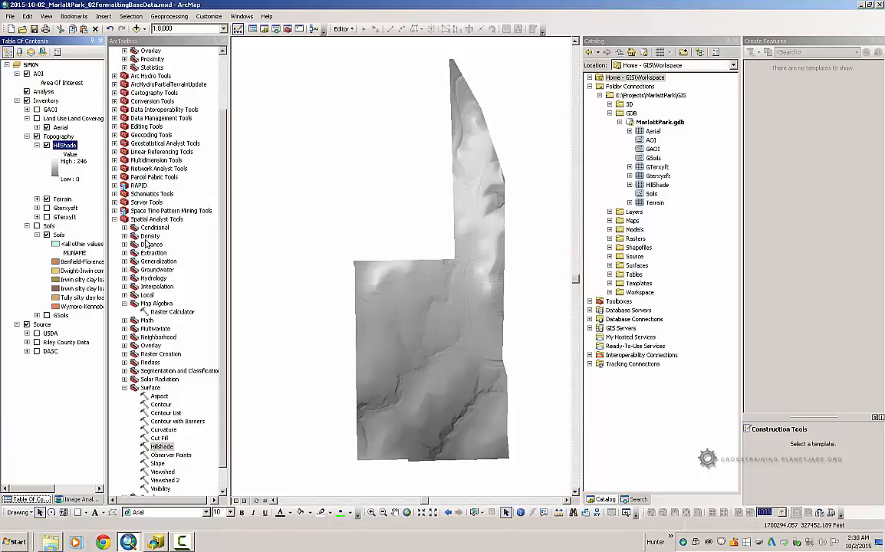
# Collapse the HillShade legend, turn off the Topography group and turn on the land use and land coverage group to display the Aerial layer
pyautogui.click(27, 137)
pyautogui.click(27, 137)
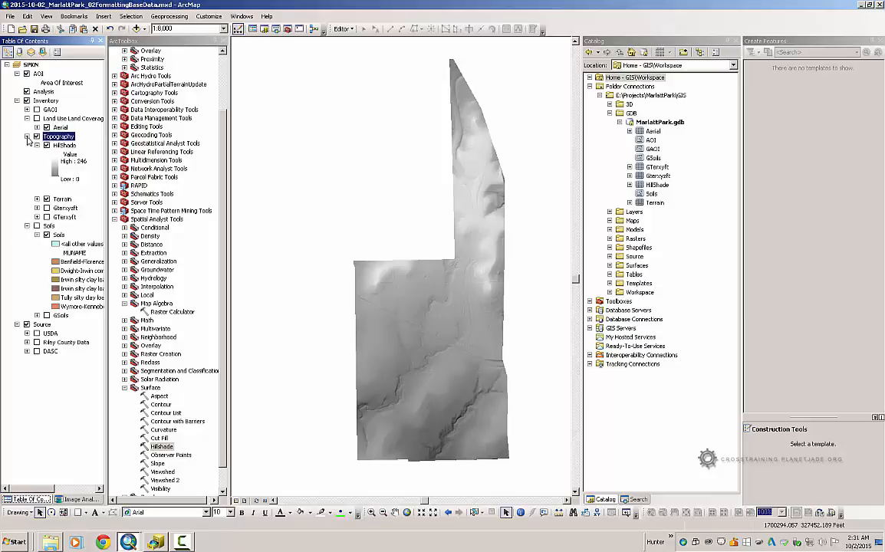
pyautogui.click(36, 146)
pyautogui.click(36, 136)
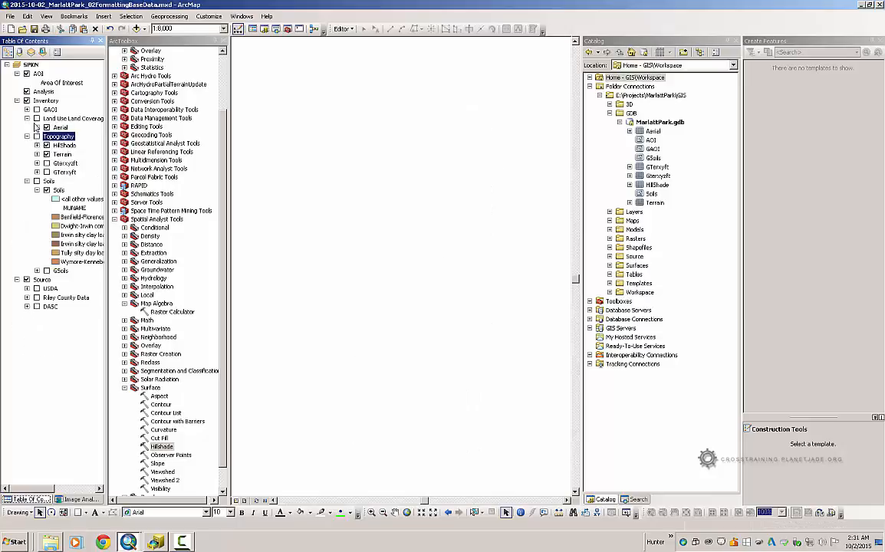
pyautogui.click(36, 118)
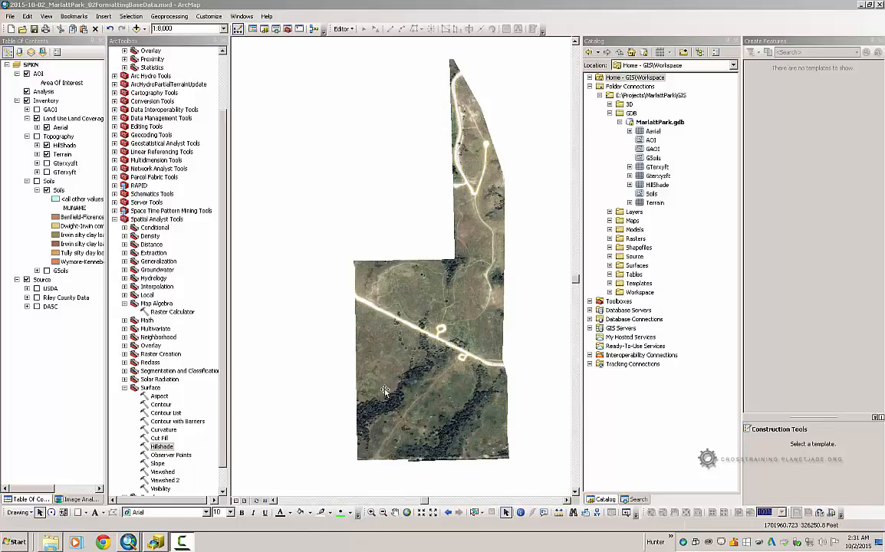
# Switch to the page layout and apply the LetterPortrait.mxd template from the Traditional Layouts
pyautogui.click(243, 501)
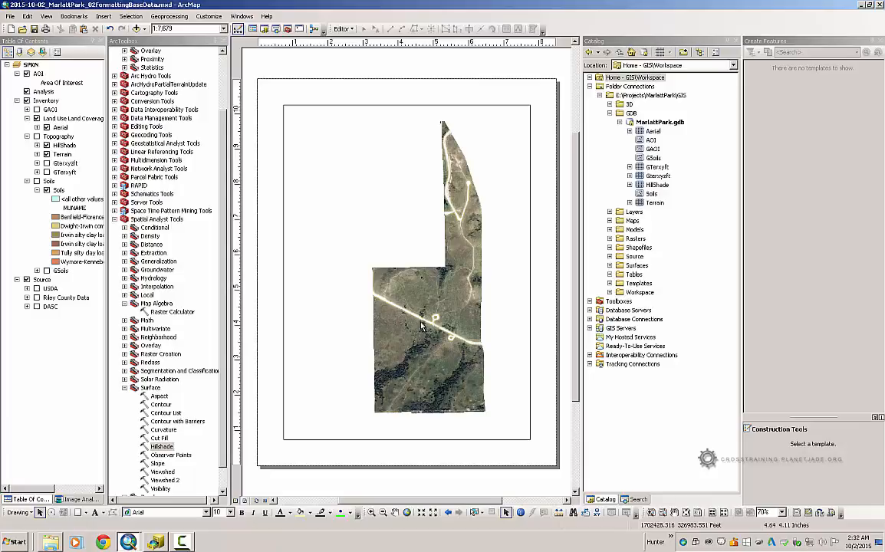
pyautogui.click(819, 513)
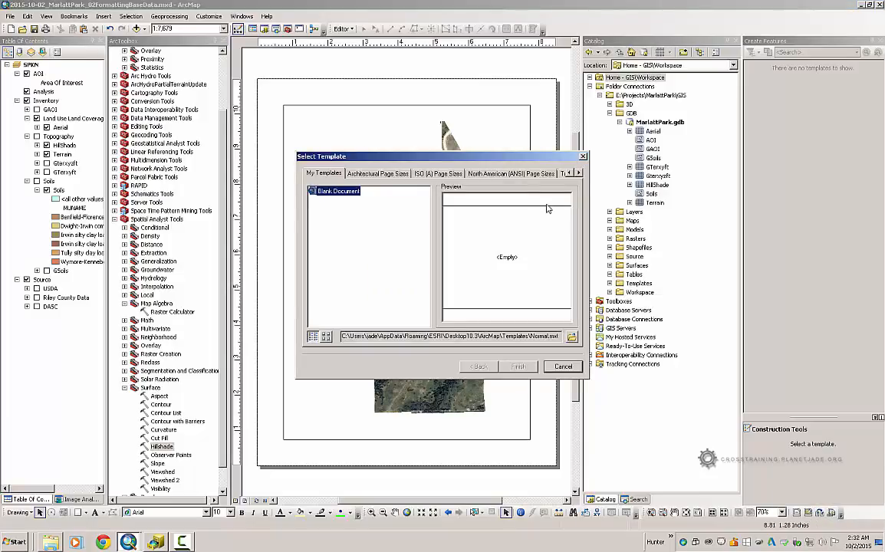
pyautogui.click(579, 174)
pyautogui.click(579, 173)
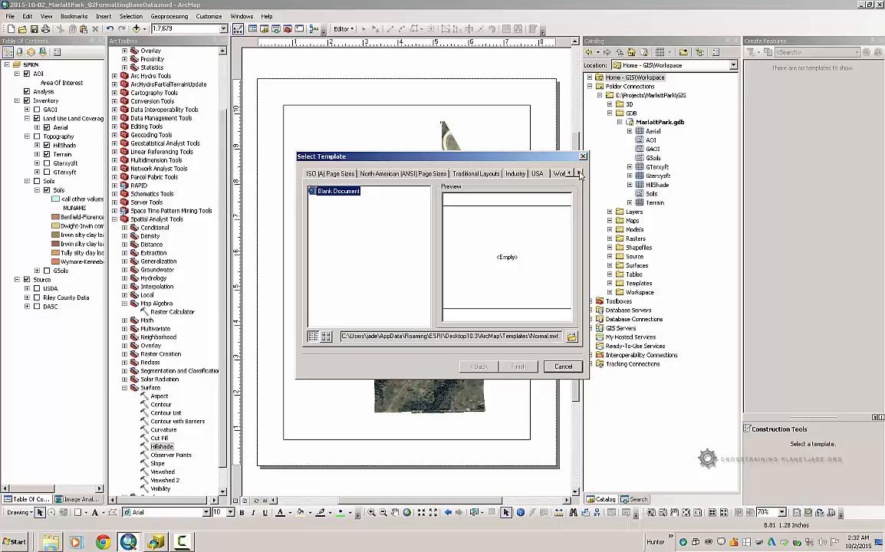
pyautogui.click(479, 175)
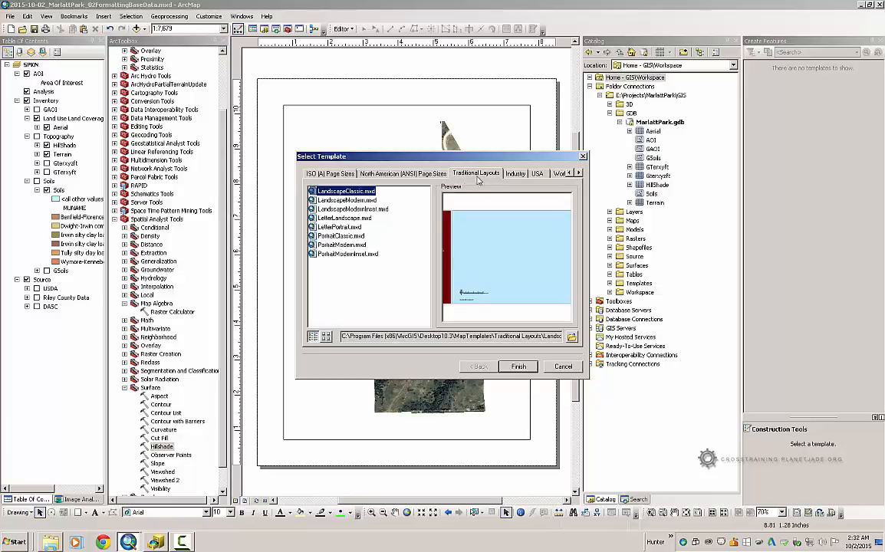
pyautogui.click(356, 201)
pyautogui.click(356, 209)
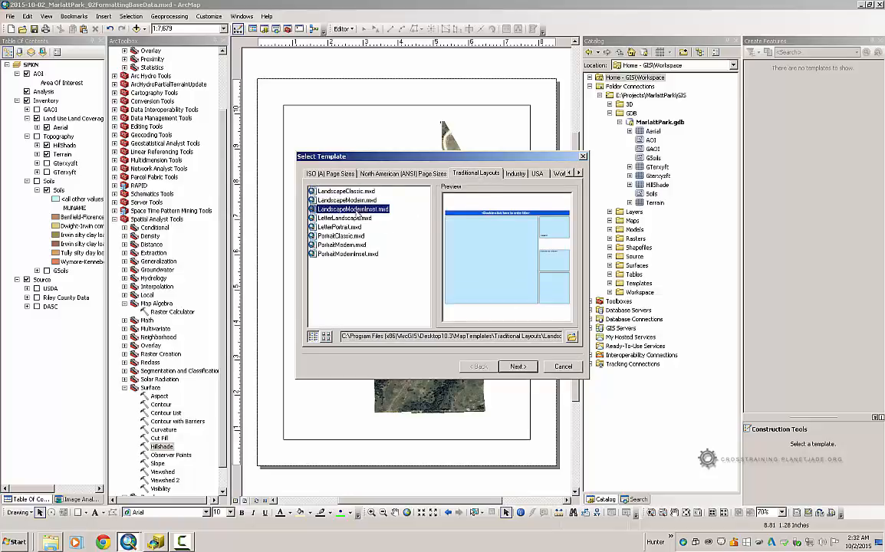
pyautogui.click(355, 218)
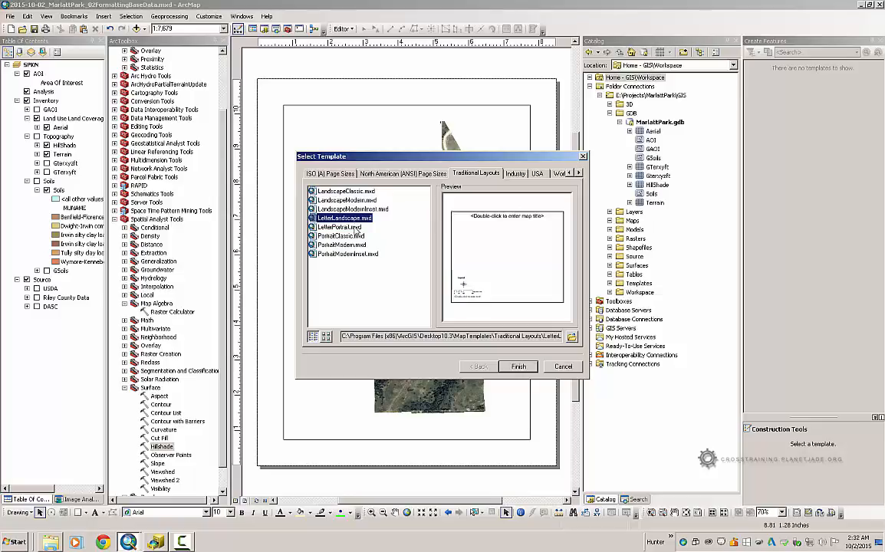
pyautogui.click(354, 228)
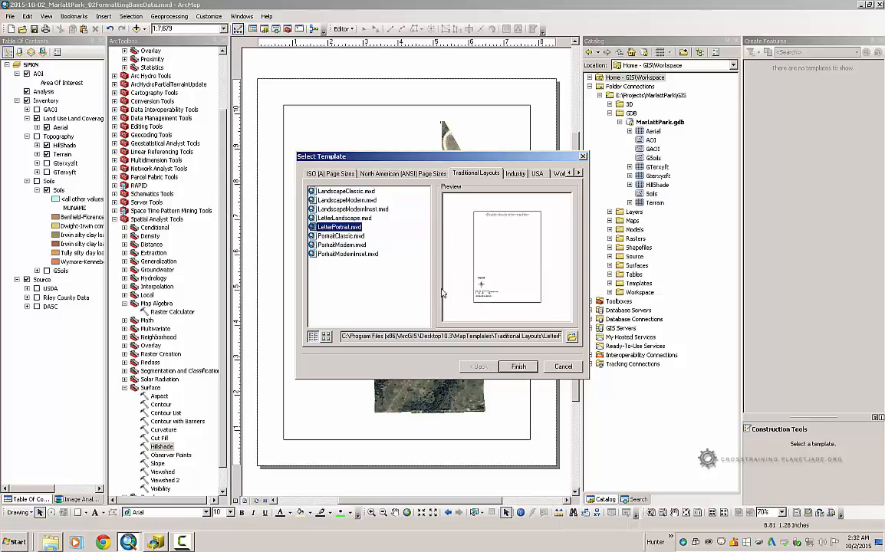
pyautogui.click(518, 366)
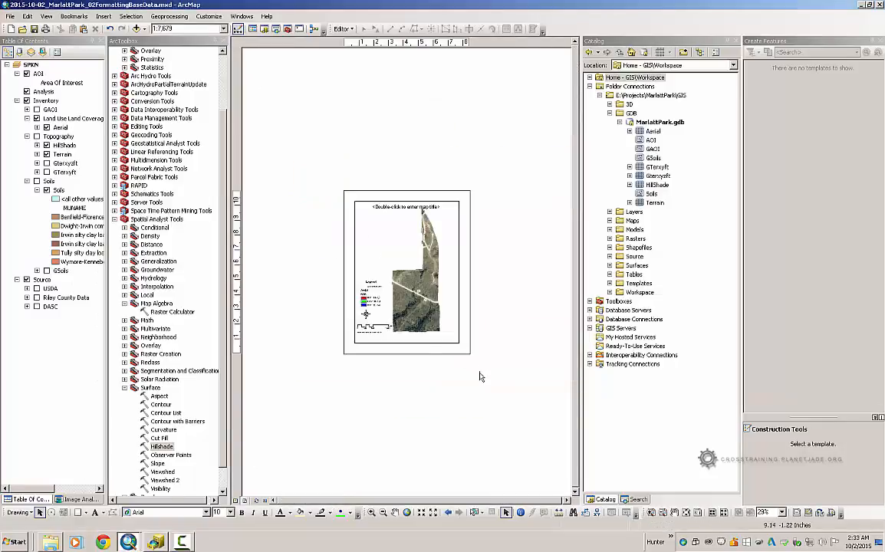
# Move the legend, north arrow, scale bar and text placeholder together into the empty upper-left area of the map page below the title
pyautogui.scroll(2, 417, 313)
pyautogui.scroll(3, 416, 313)
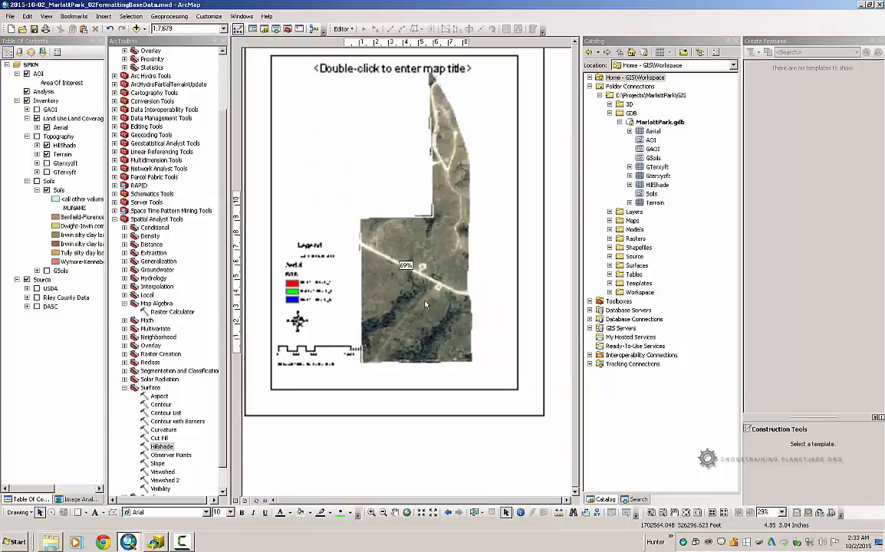
pyautogui.scroll(1, 447, 368)
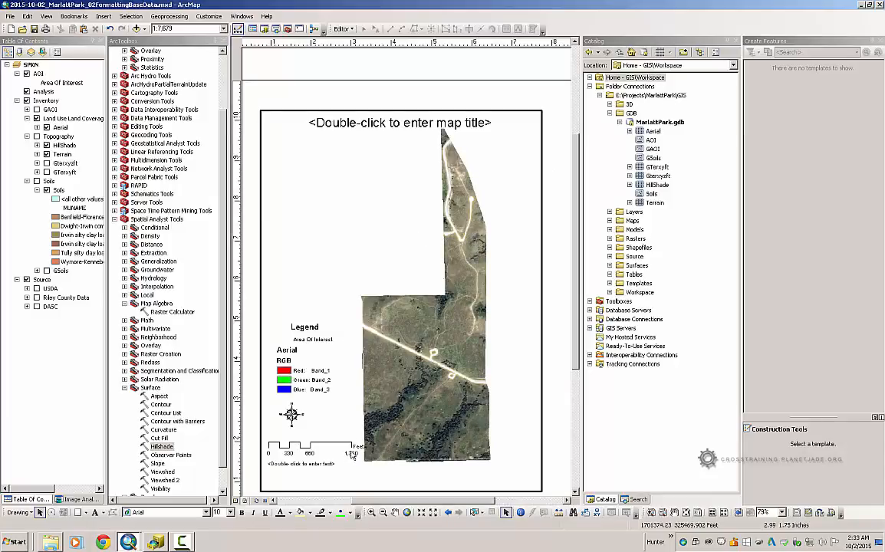
pyautogui.click(351, 455)
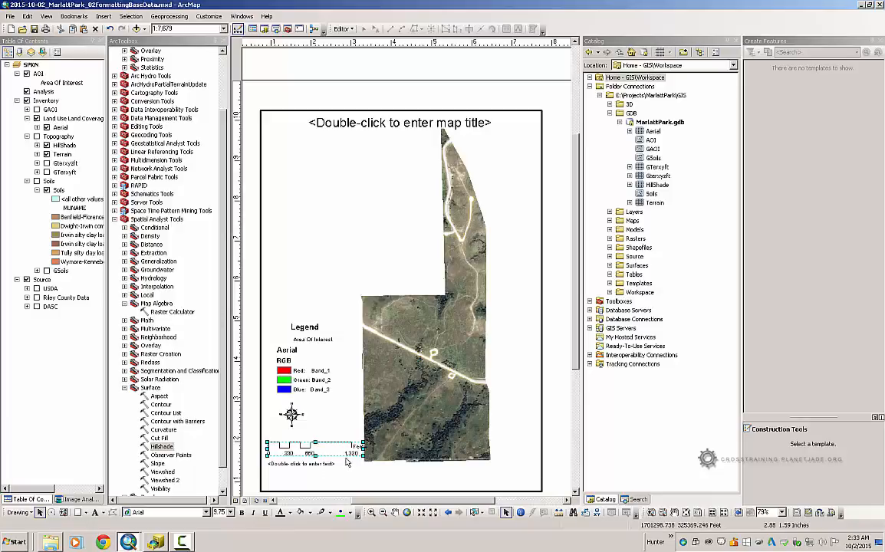
pyautogui.scroll(-5, 347, 460)
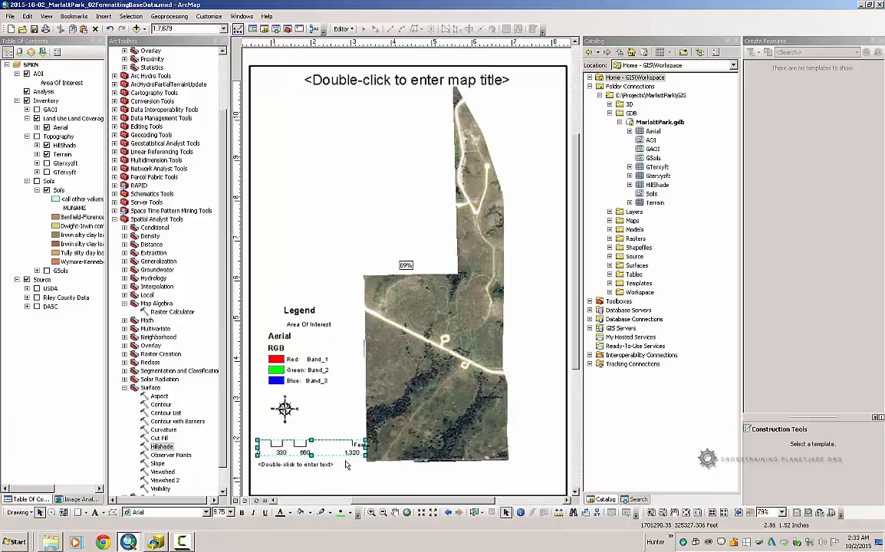
pyautogui.scroll(3, 349, 458)
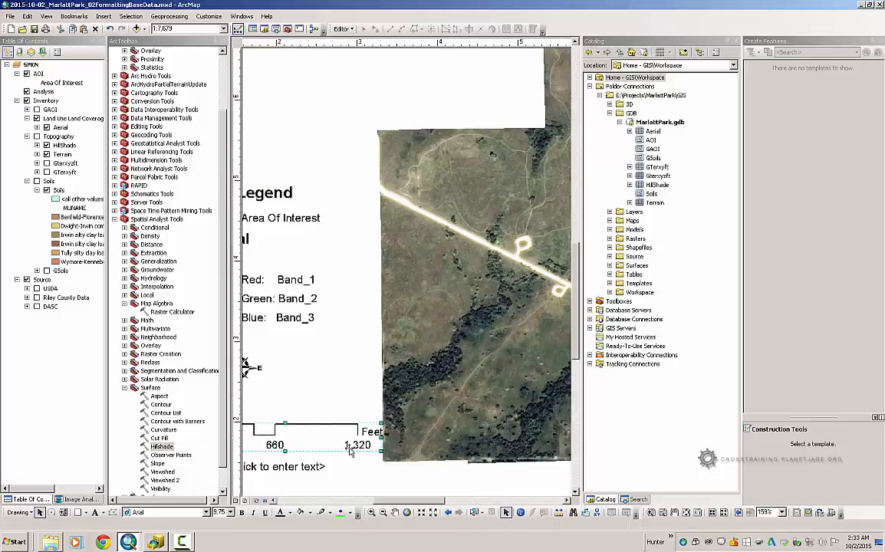
pyautogui.scroll(1, 349, 454)
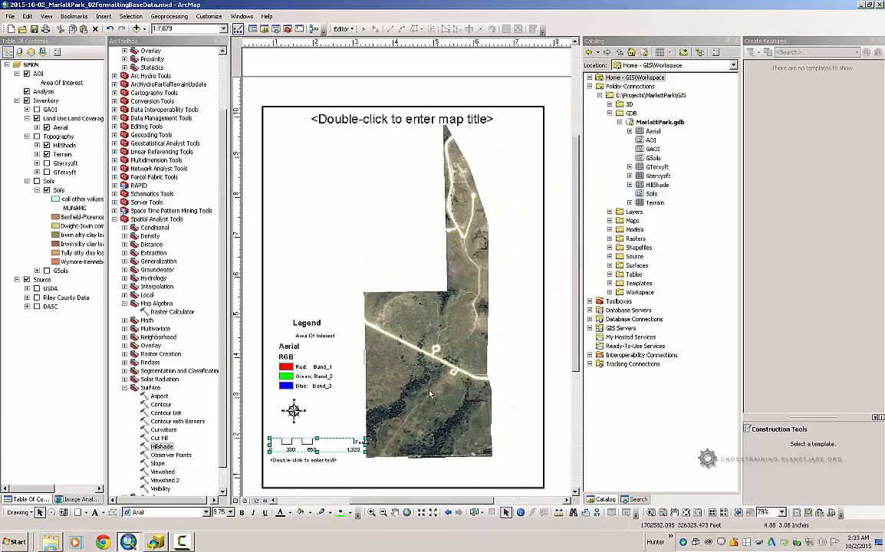
pyautogui.click(310, 326)
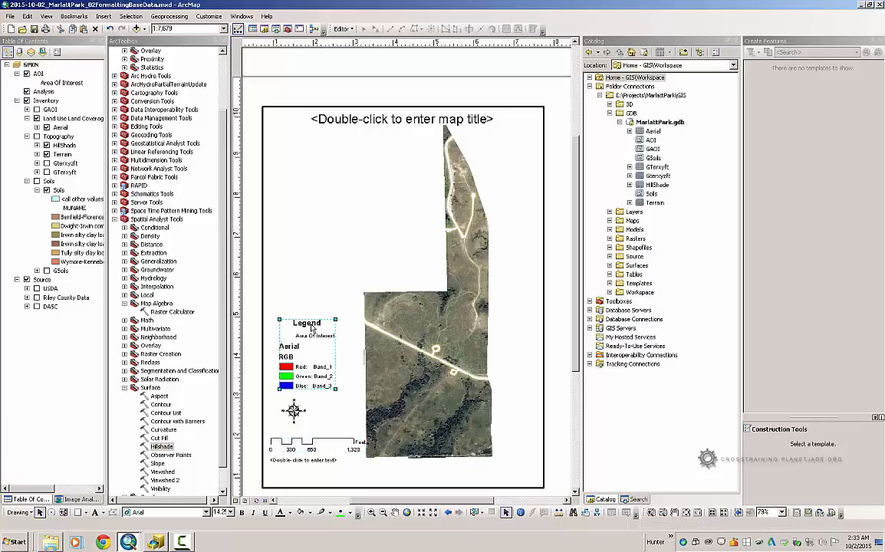
pyautogui.keyDown('shift'); pyautogui.click(293, 410); pyautogui.keyUp('shift')
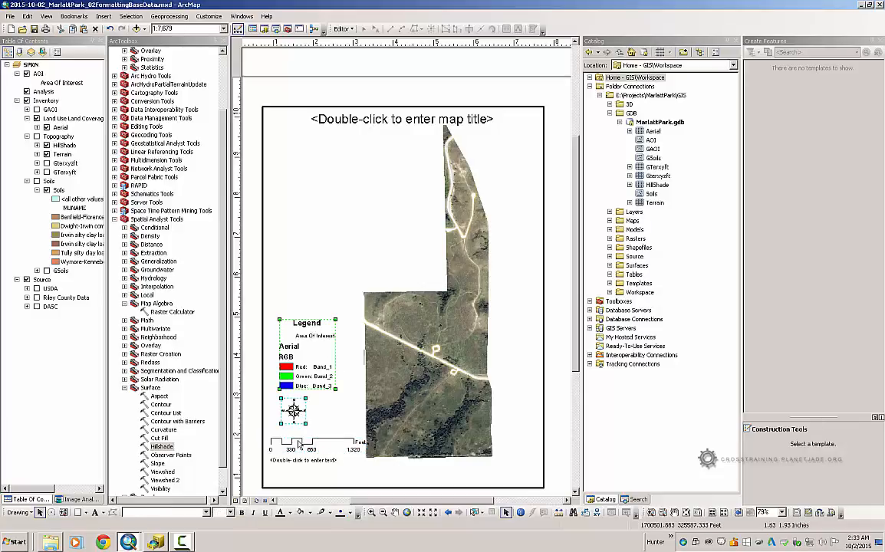
pyautogui.keyDown('shift'); pyautogui.click(299, 443); pyautogui.keyUp('shift')
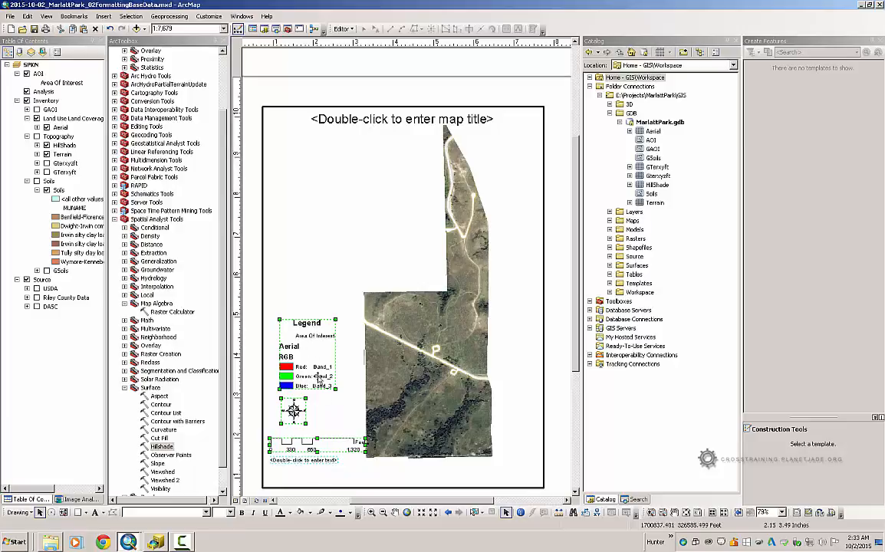
pyautogui.moveTo(318, 376); pyautogui.dragTo(322, 199)
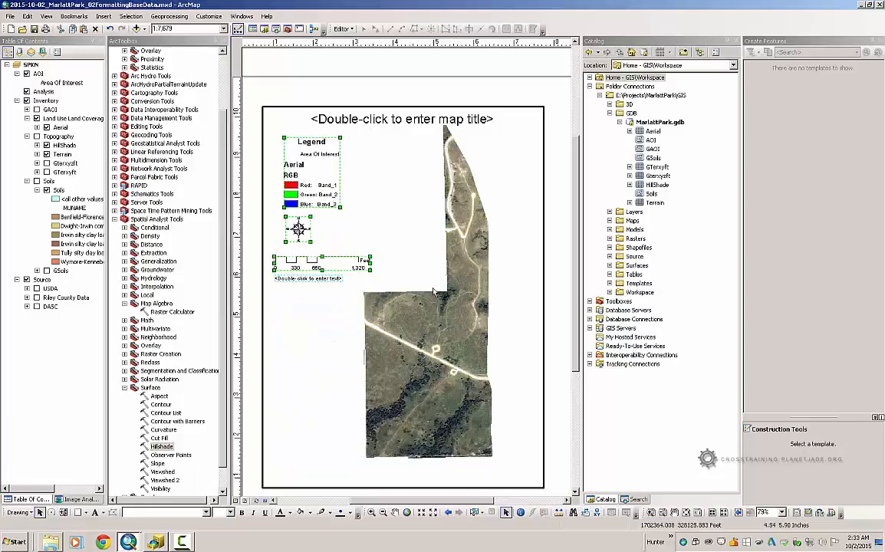
pyautogui.click(559, 296)
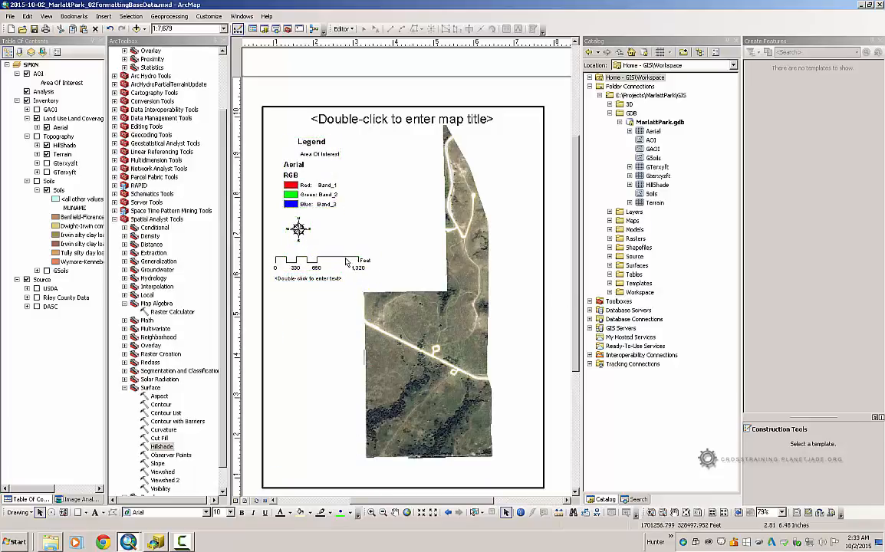
# Enlarge the map in the data frame to 1:6,000 and shift it toward the frame's lower right
pyautogui.click(384, 345)
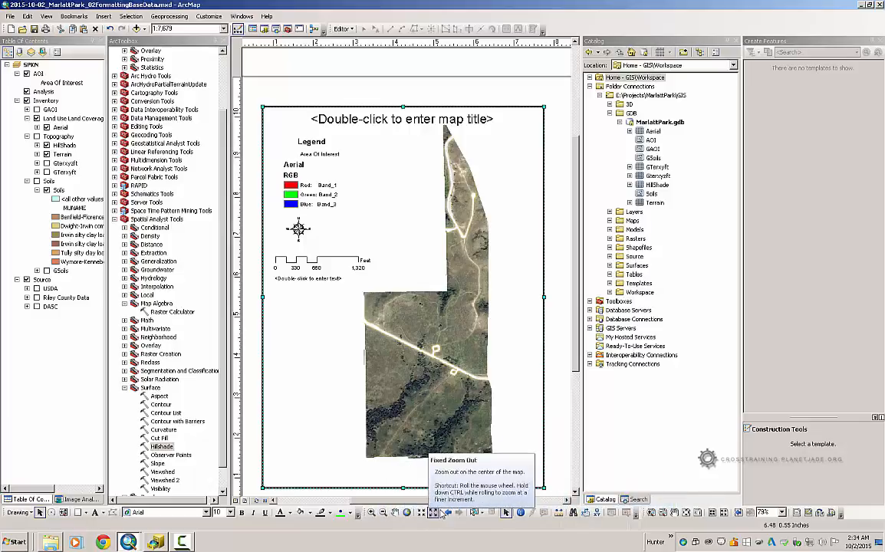
pyautogui.click(371, 512)
pyautogui.click(428, 376)
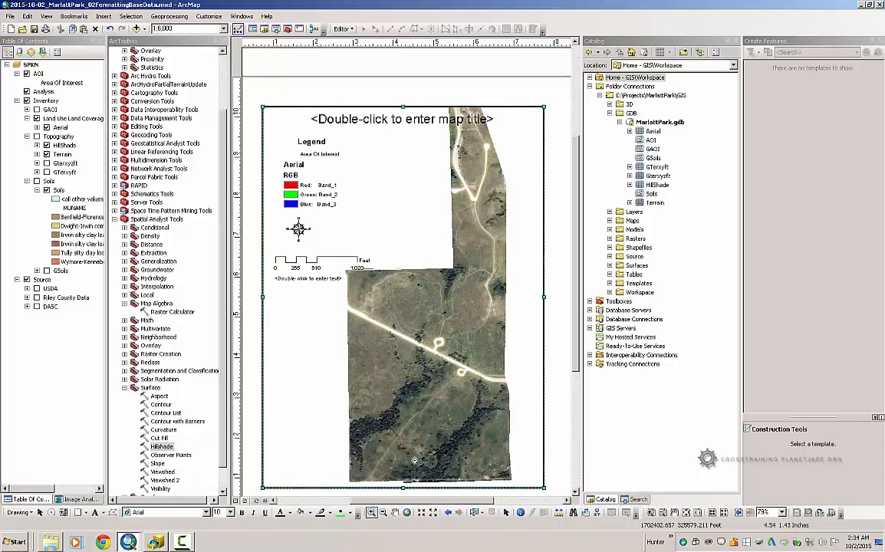
pyautogui.scroll(-1, 411, 448)
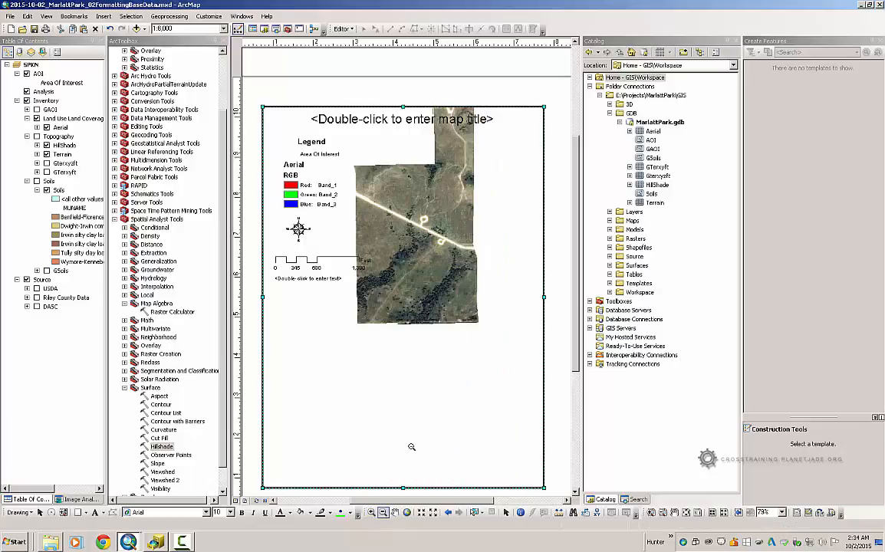
pyautogui.click(372, 514)
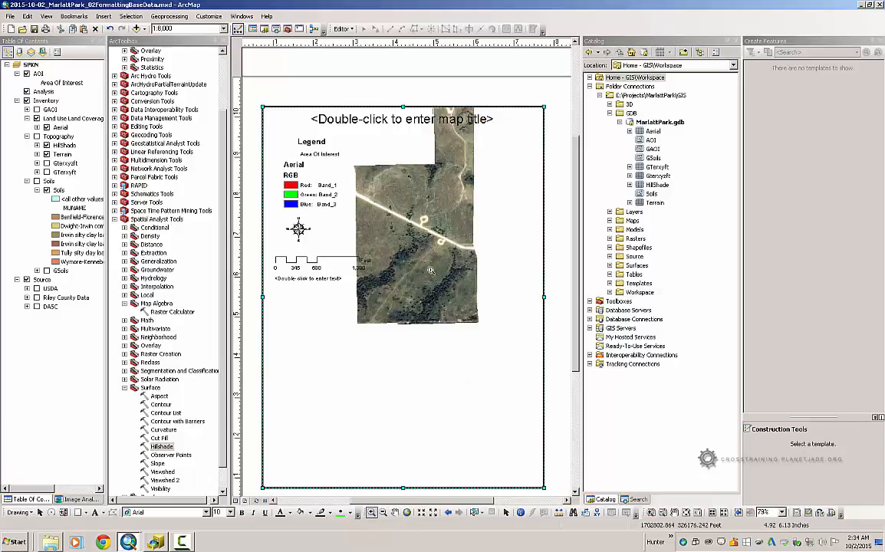
pyautogui.click(410, 290)
pyautogui.click(396, 513)
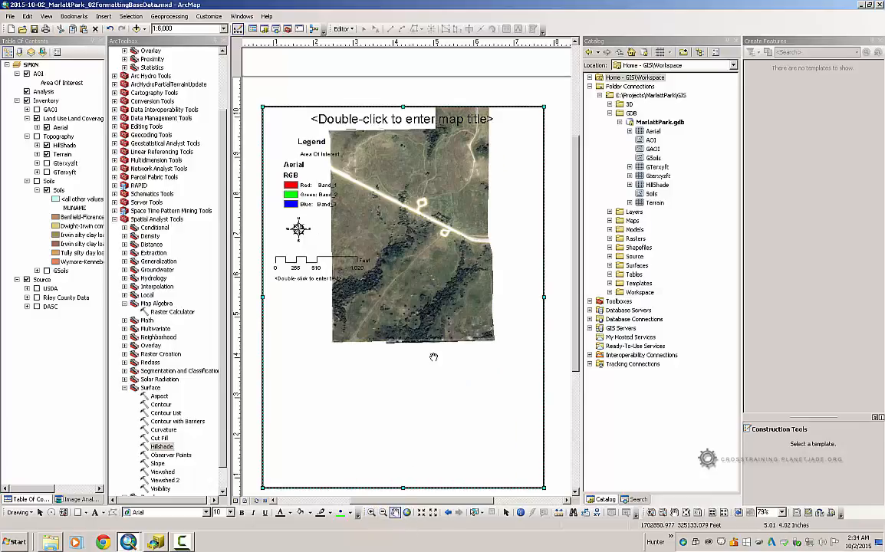
pyautogui.moveTo(440, 300); pyautogui.dragTo(460, 437)
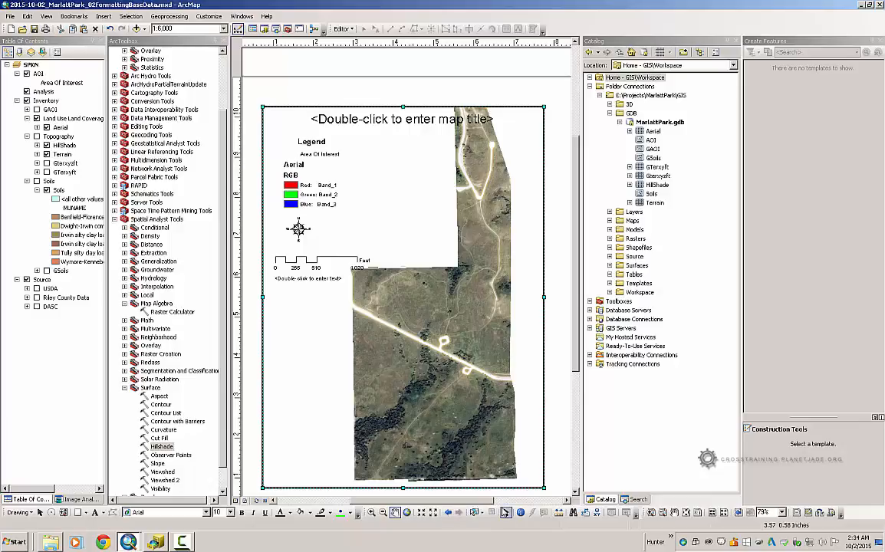
# Move the scale bar and the text placeholder below it up, just beneath the north arrow and clear of the aerial
pyautogui.click(505, 512)
pyautogui.click(352, 263)
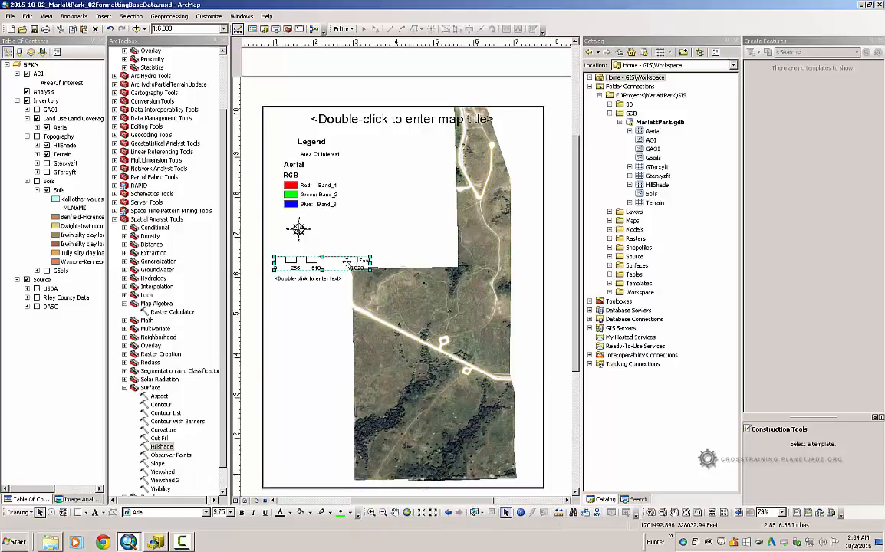
pyautogui.moveTo(353, 265)
pyautogui.mouseDown()
pyautogui.moveTo(354, 253)
pyautogui.moveTo(338, 268)
pyautogui.mouseUp()
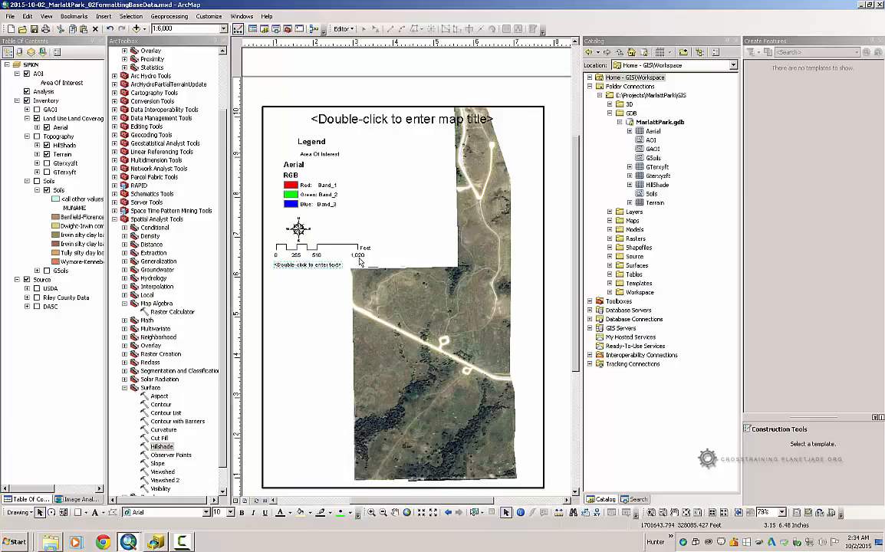
pyautogui.click(326, 246)
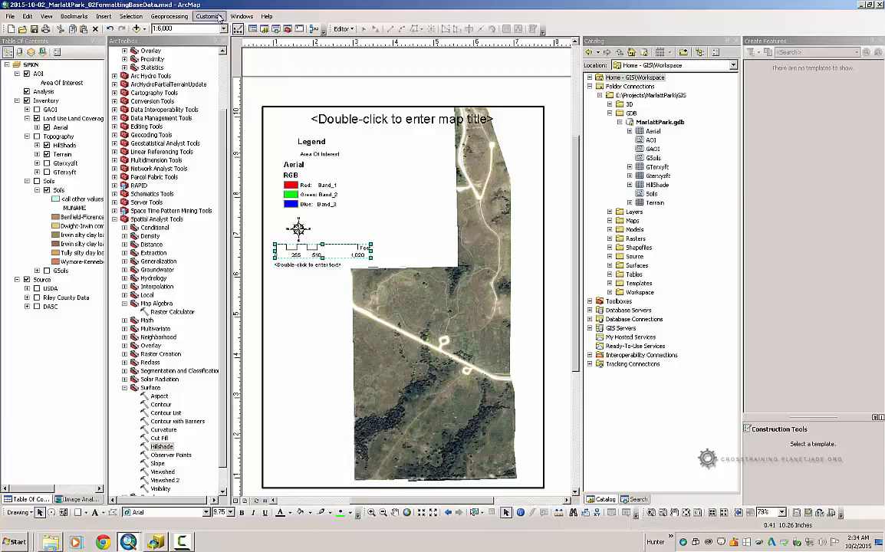
# Set the map scale to 1:7,000 and shift the map slightly down and toward the data frame's right edge
pyautogui.click(163, 28)
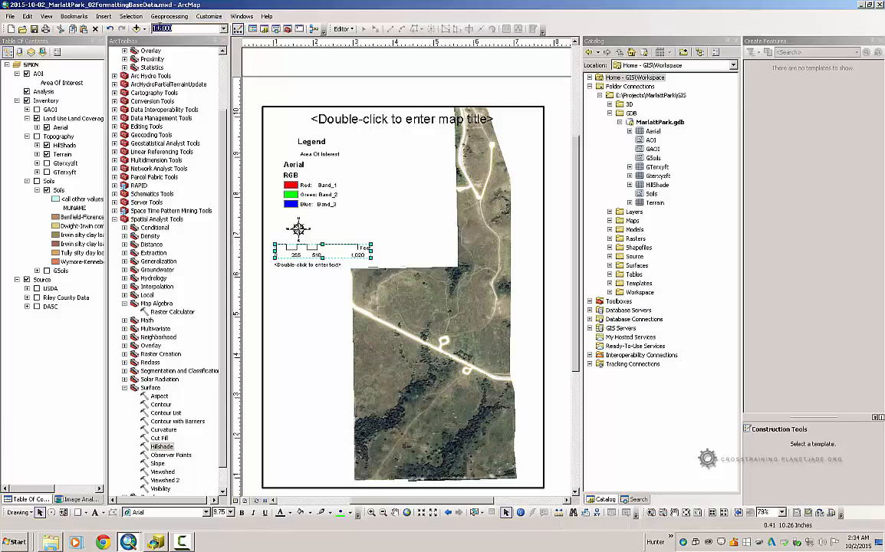
pyautogui.write('7000')
pyautogui.press('Return')
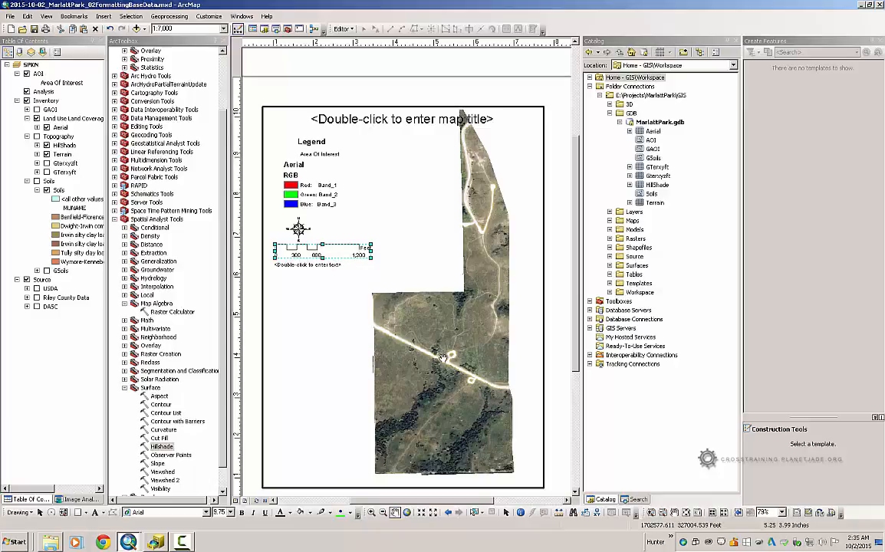
pyautogui.moveTo(443, 358); pyautogui.dragTo(455, 365)
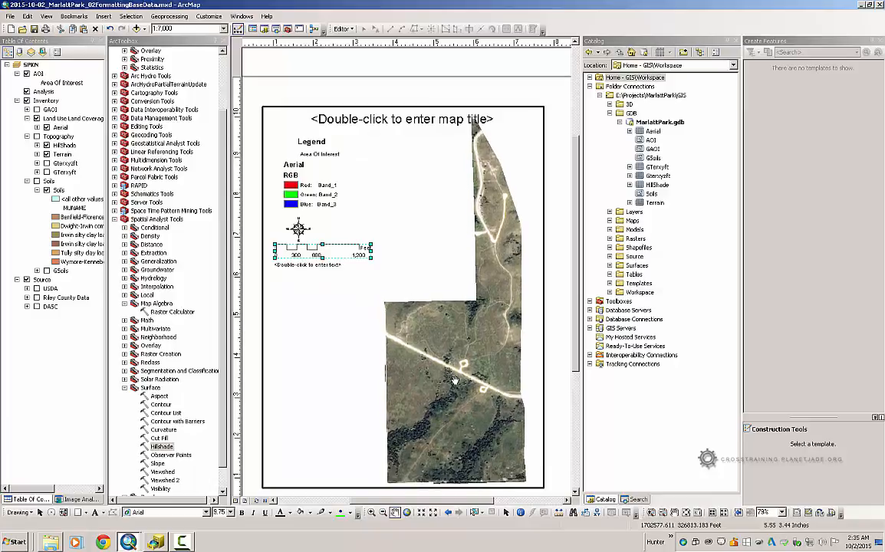
# Shift the map within the selected data frame slightly left and right to settle it near the frame's right edge
pyautogui.scroll(-2, 453, 380)
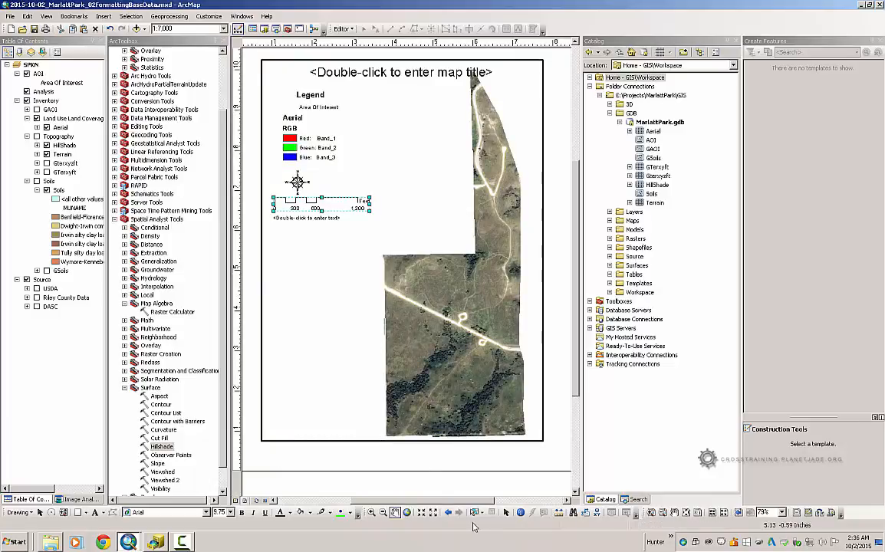
pyautogui.click(506, 513)
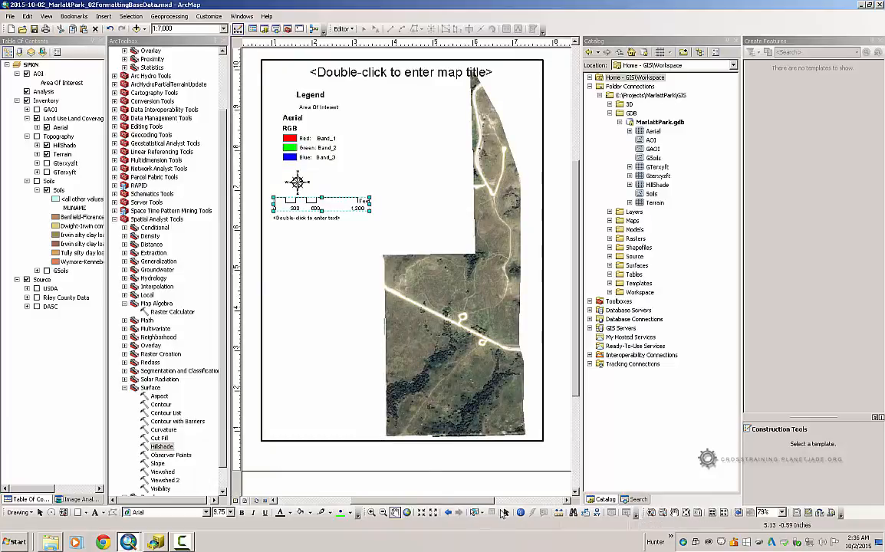
pyautogui.click(384, 442)
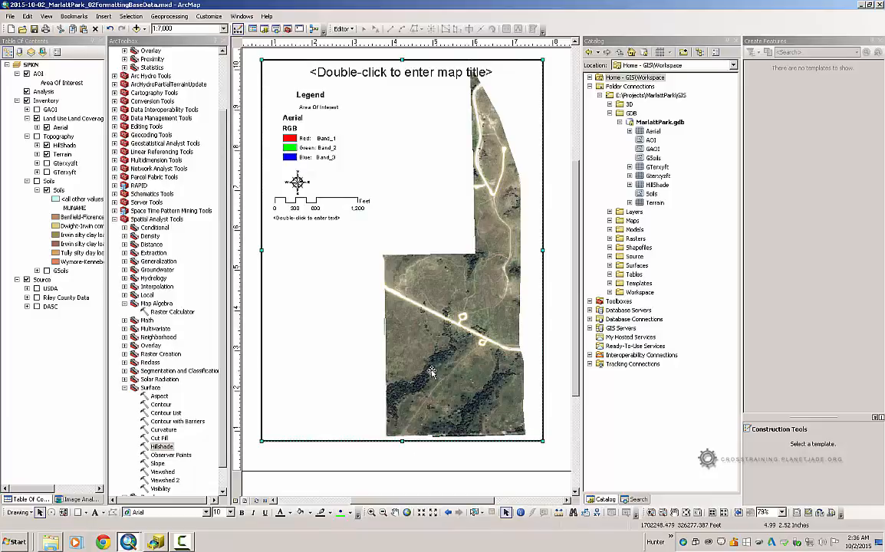
pyautogui.scroll(2, 461, 393)
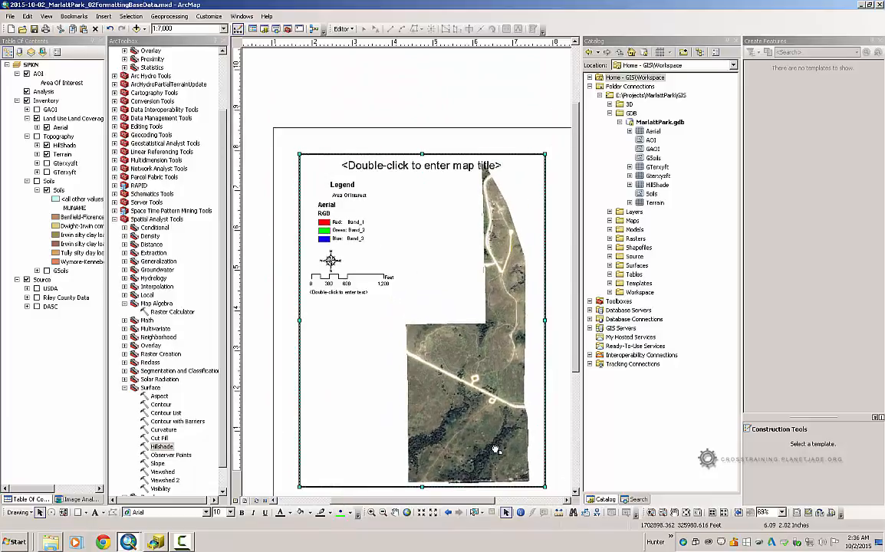
pyautogui.scroll(2, 482, 440)
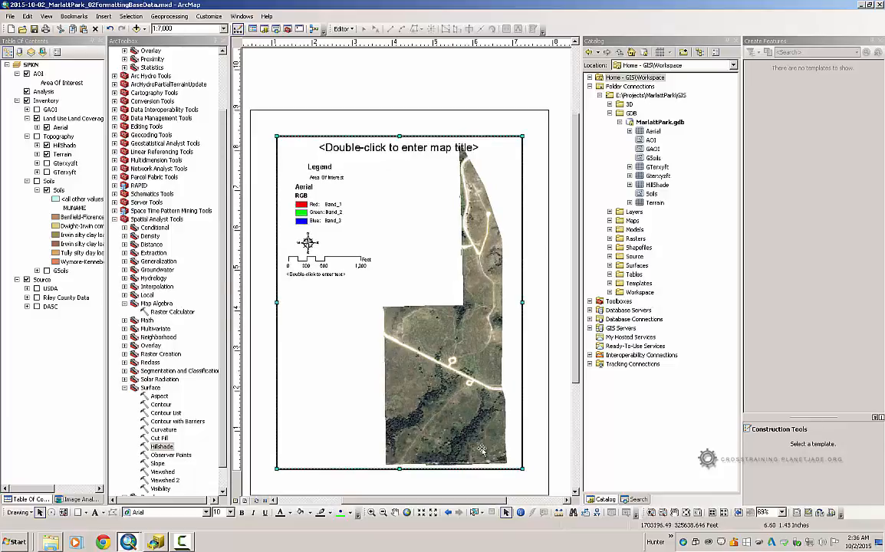
pyautogui.click(396, 514)
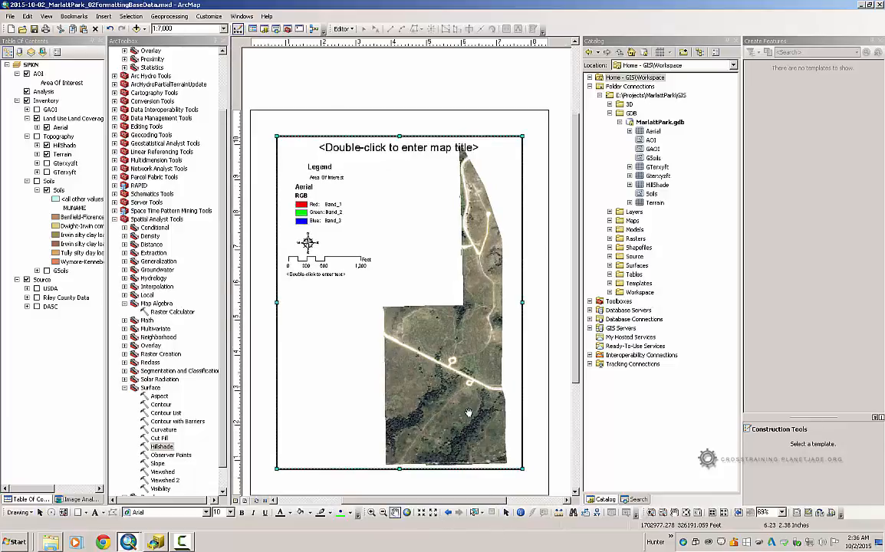
pyautogui.moveTo(468, 412); pyautogui.dragTo(478, 412)
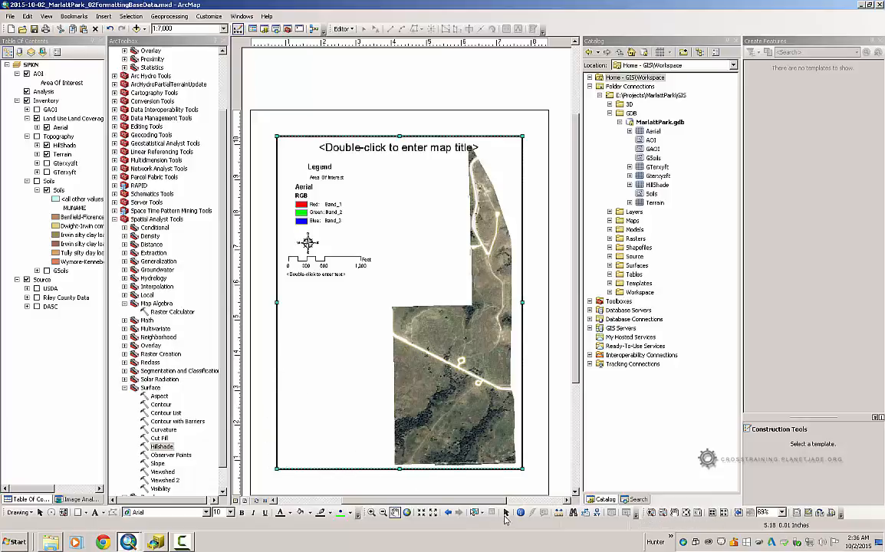
# Remove the data frame's border by setting its color to No Color in the frame properties
pyautogui.click(505, 513)
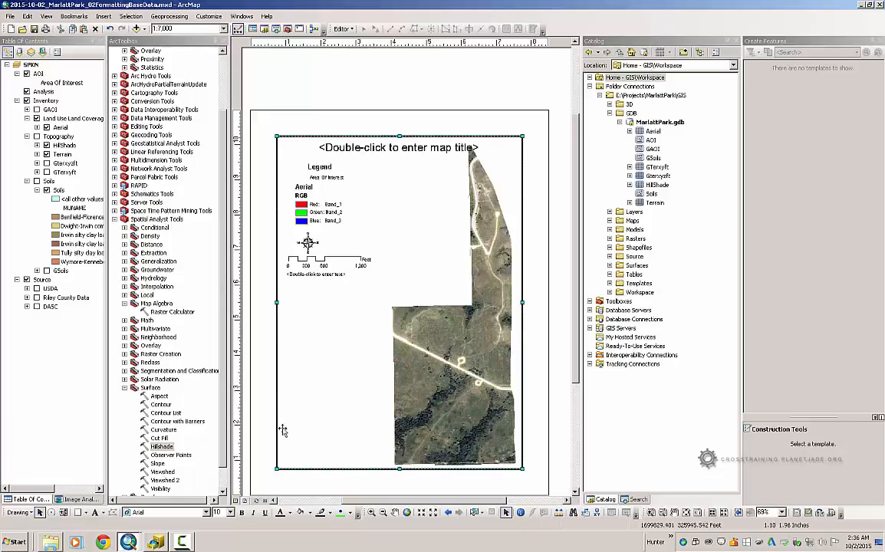
pyautogui.rightClick(337, 465)
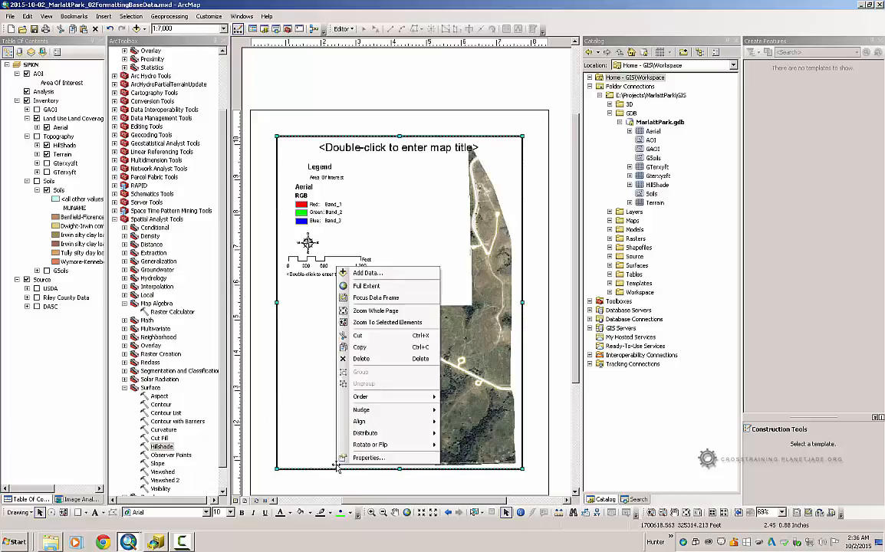
pyautogui.click(362, 455)
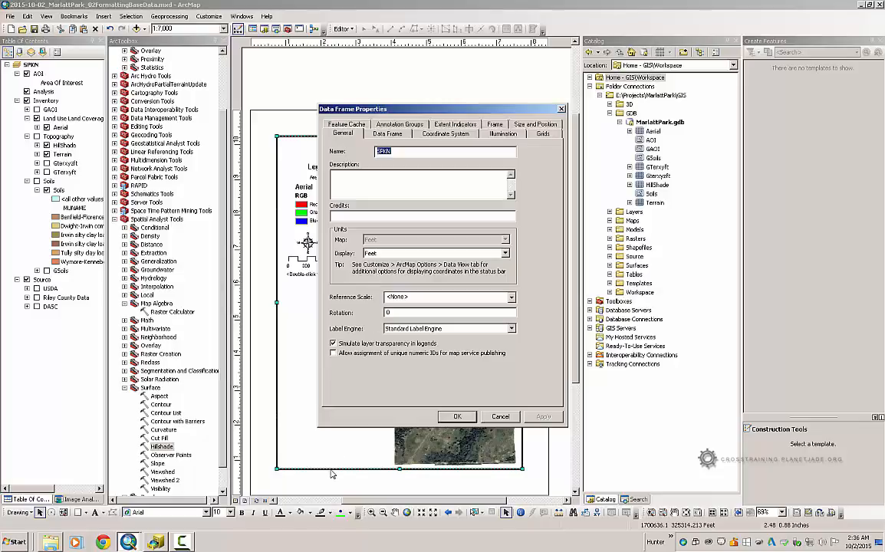
pyautogui.click(489, 125)
pyautogui.click(504, 164)
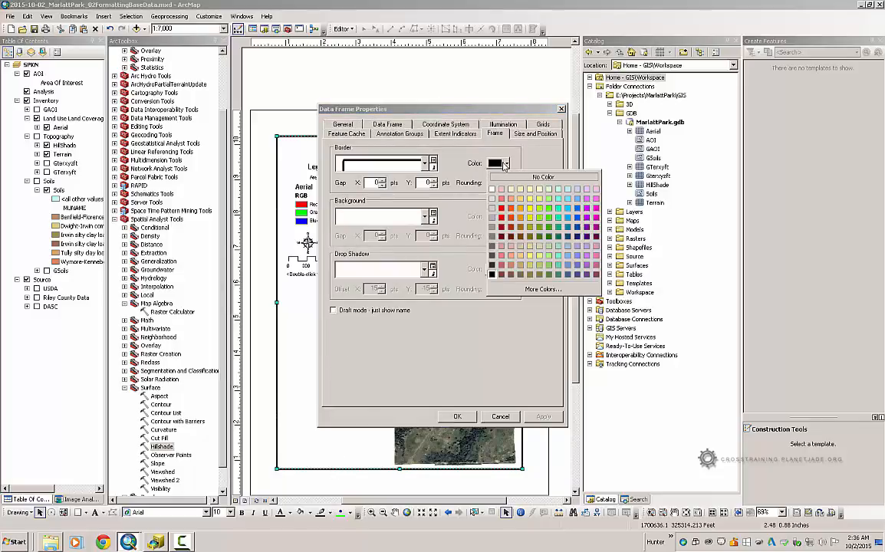
pyautogui.click(543, 177)
pyautogui.click(542, 416)
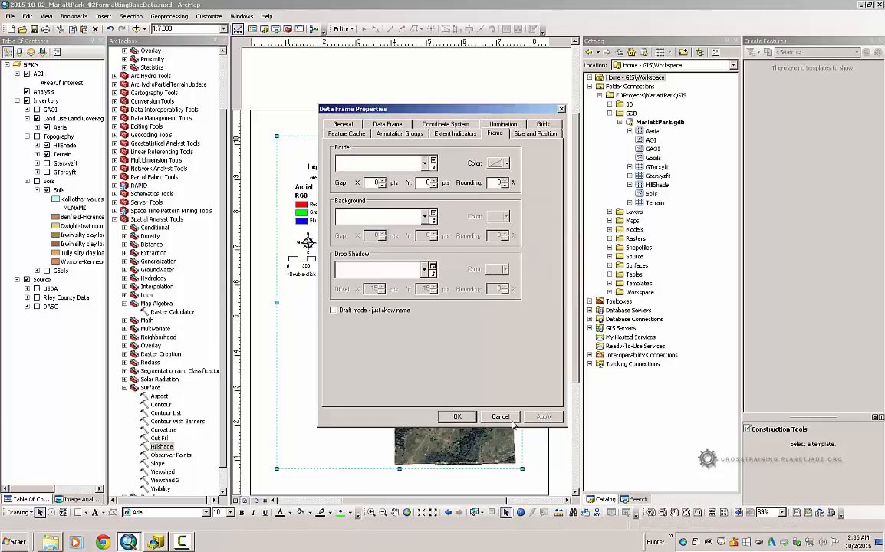
pyautogui.click(457, 417)
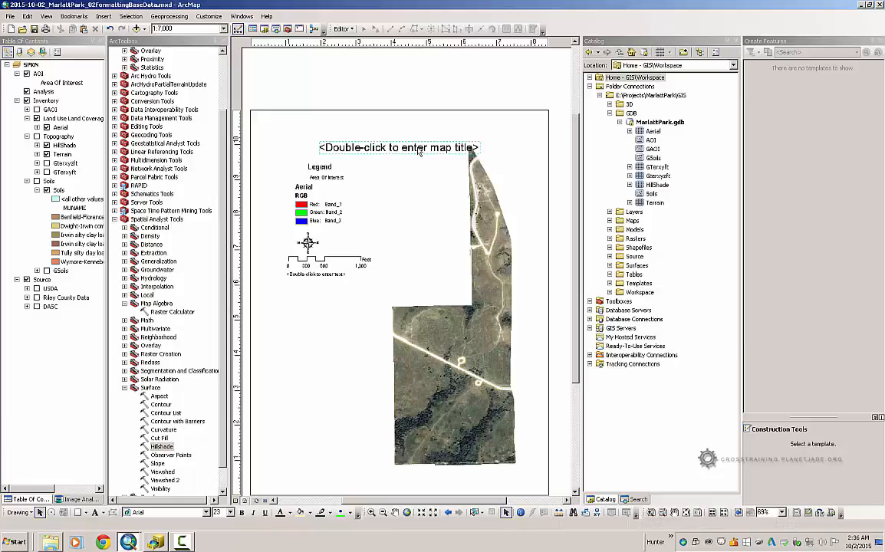
# Move the map title up clear of the aerial and align the legend's left side with the scale bar
pyautogui.click(451, 153)
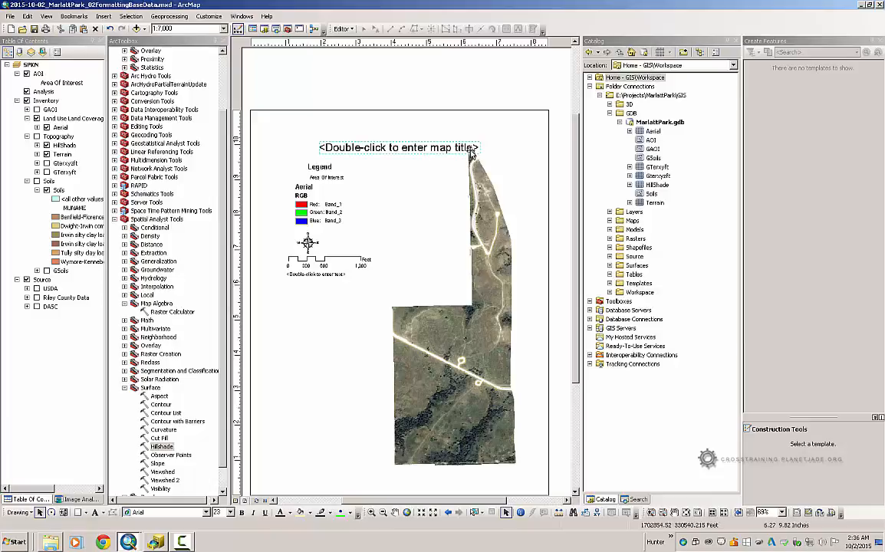
pyautogui.moveTo(441, 153); pyautogui.dragTo(441, 143)
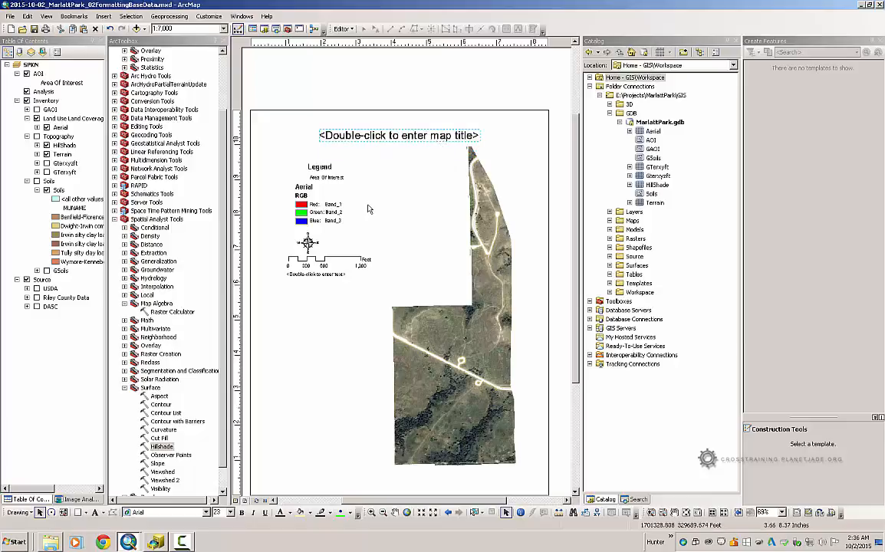
pyautogui.moveTo(341, 213); pyautogui.dragTo(429, 199)
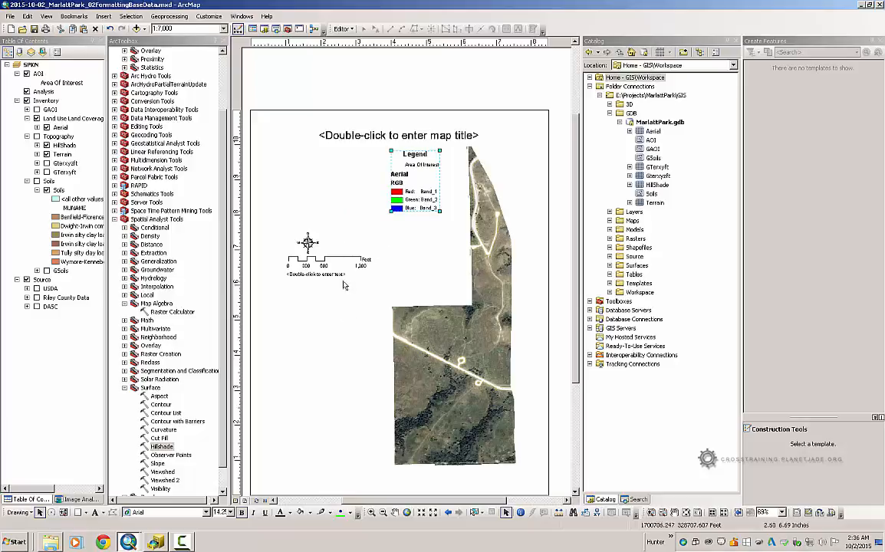
pyautogui.doubleClick(404, 204)
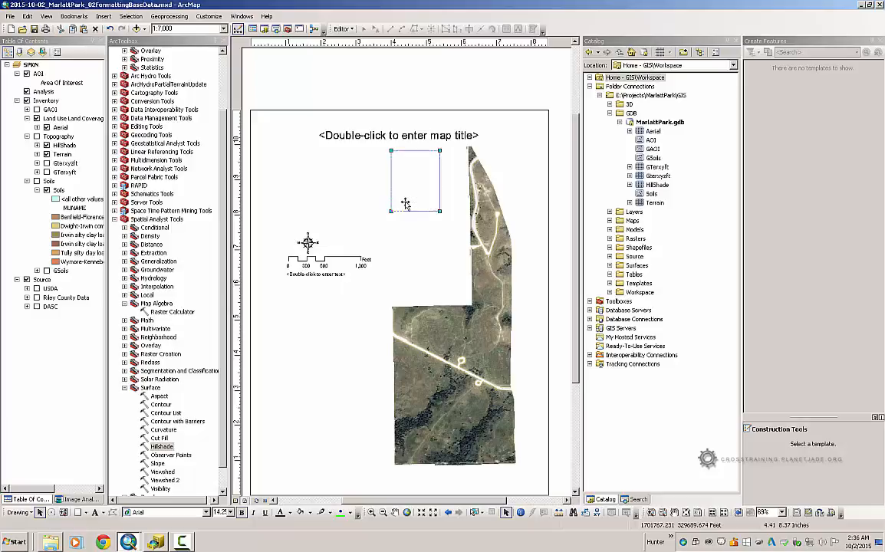
pyautogui.moveTo(405, 204); pyautogui.dragTo(301, 218)
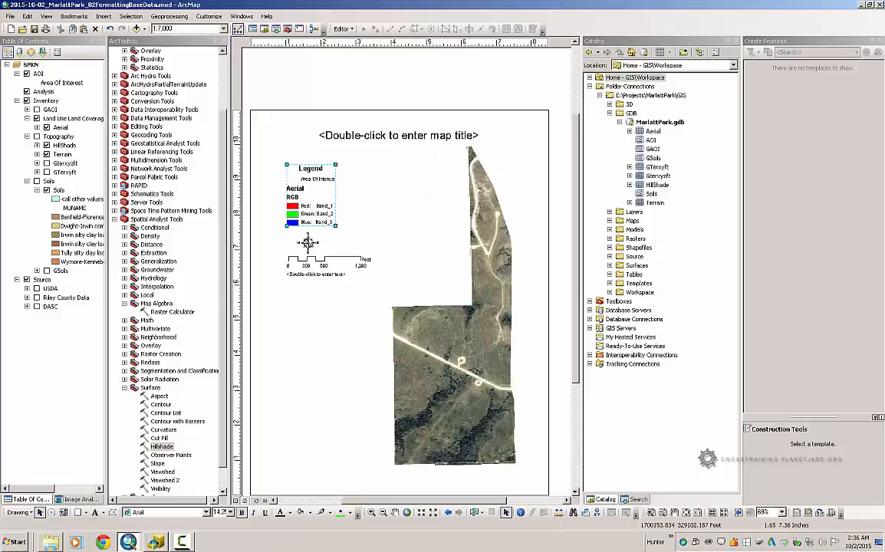
# Move the legend, north arrow, scale bar and text placeholder together into the empty lower-left area of the map page
pyautogui.keyDown('shift'); pyautogui.click(307, 242); pyautogui.keyUp('shift')
pyautogui.keyDown('shift'); pyautogui.click(325, 265); pyautogui.keyUp('shift')
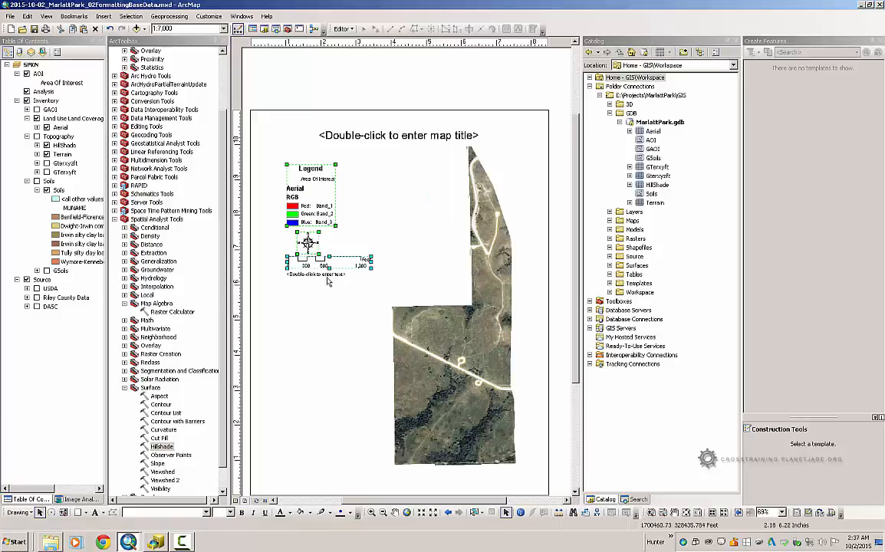
pyautogui.moveTo(328, 278); pyautogui.dragTo(337, 464)
pyautogui.click(290, 336)
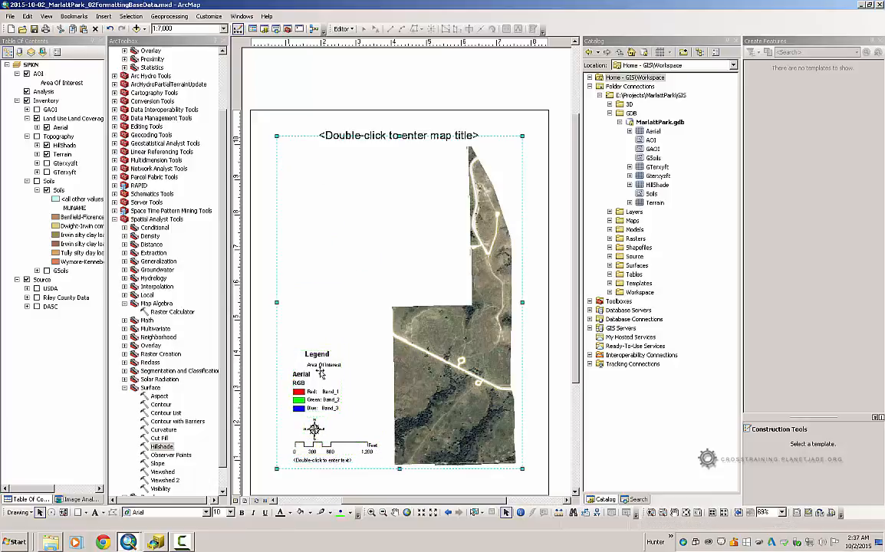
# Remove the AOI layer from the legend's items, apply the change and clear the layout selection
pyautogui.click(293, 359)
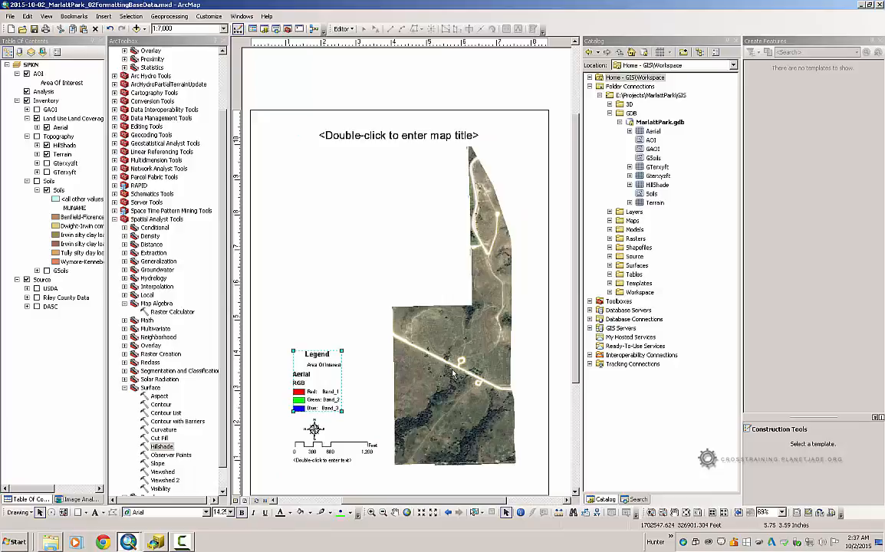
pyautogui.rightClick(310, 381)
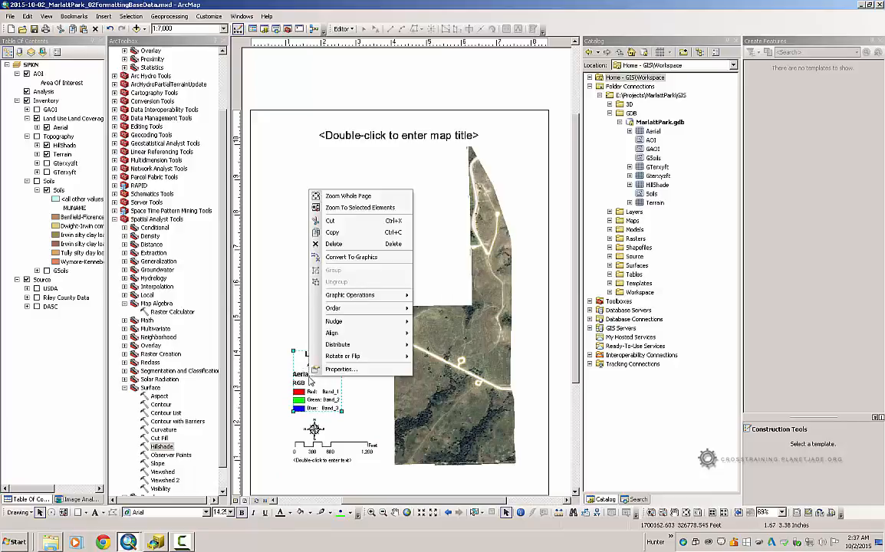
pyautogui.click(335, 368)
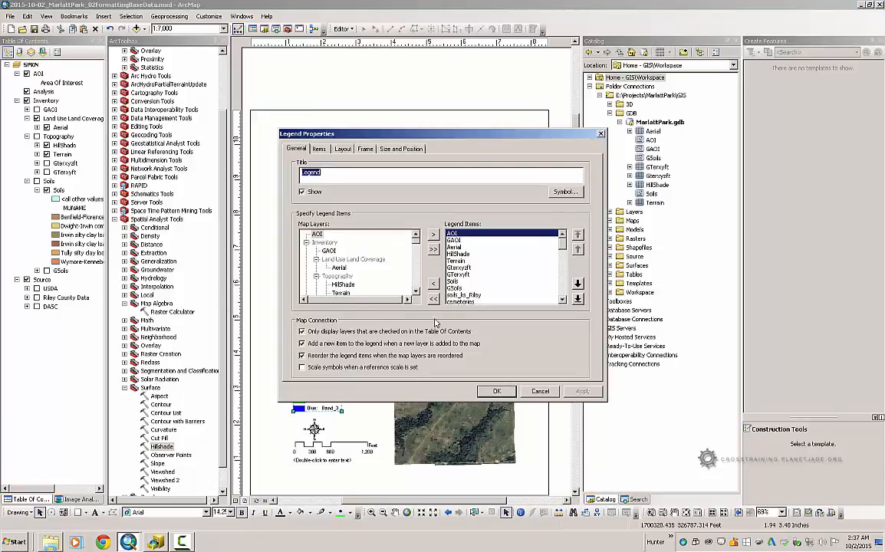
pyautogui.click(457, 233)
pyautogui.click(433, 283)
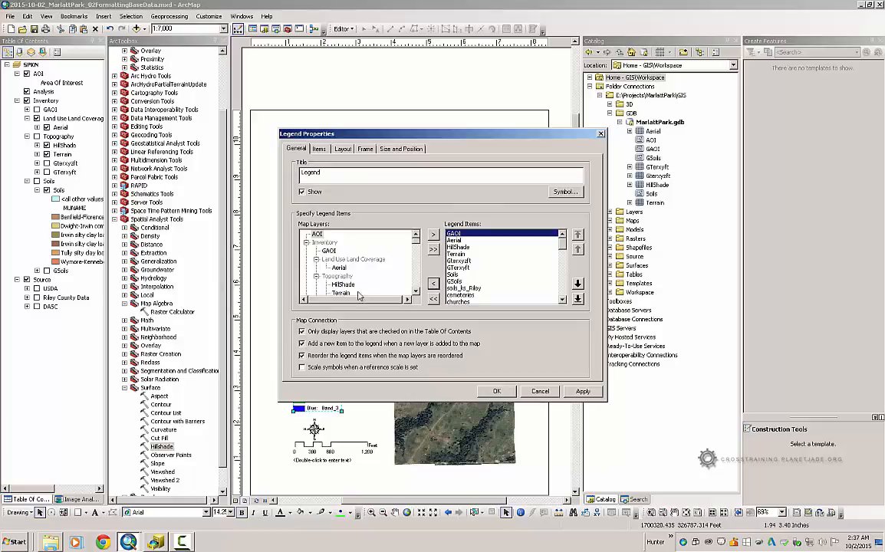
pyautogui.click(584, 391)
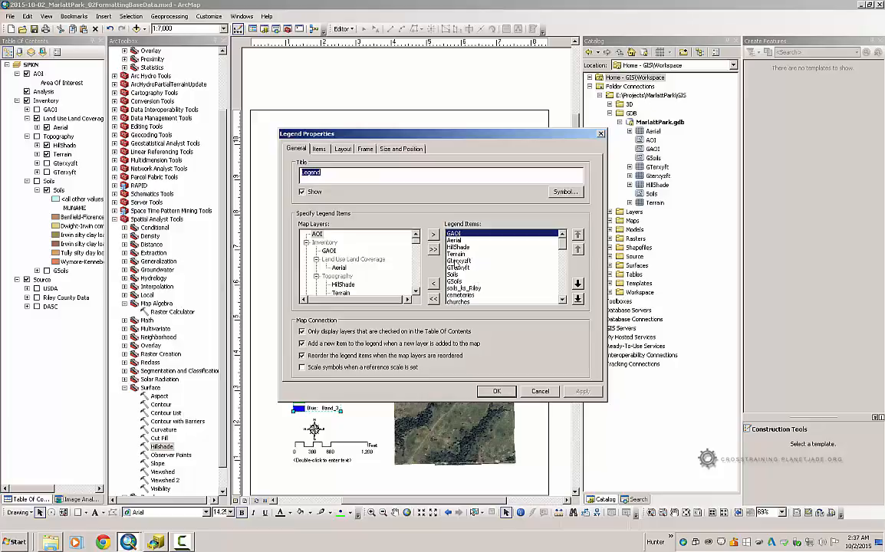
pyautogui.click(496, 391)
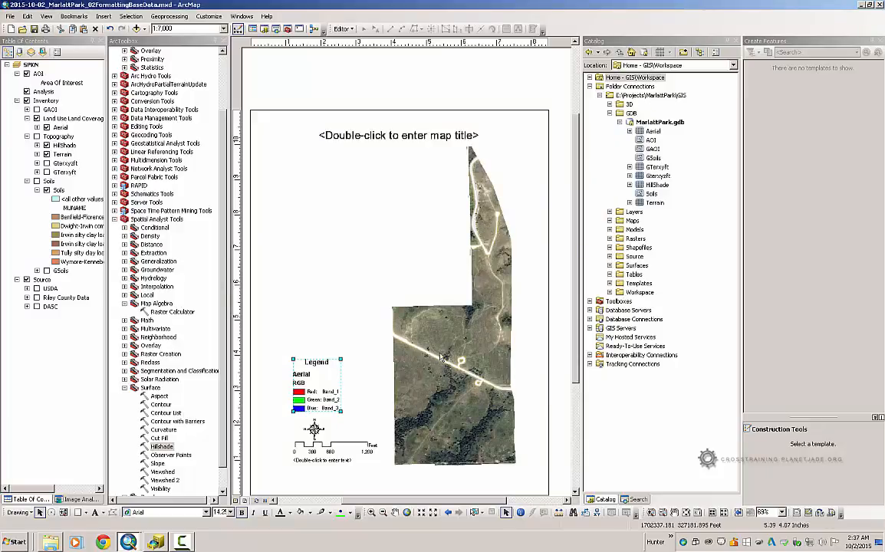
pyautogui.click(404, 351)
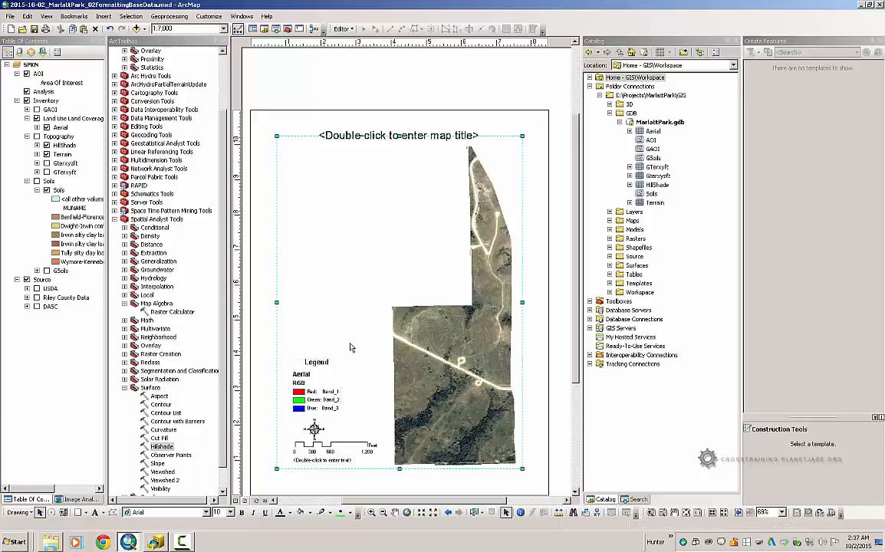
pyautogui.click(274, 359)
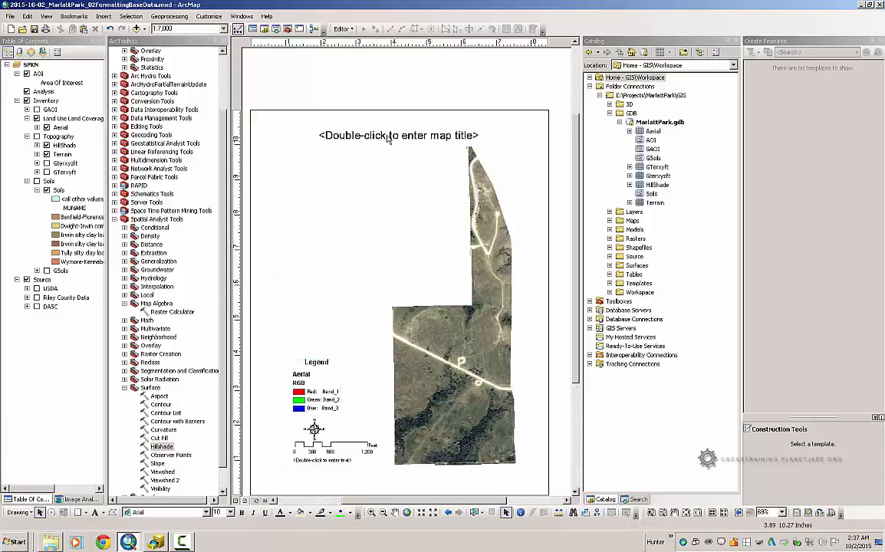
# Replace the map title placeholder with "Aerial Imagery"
pyautogui.doubleClick(389, 141)
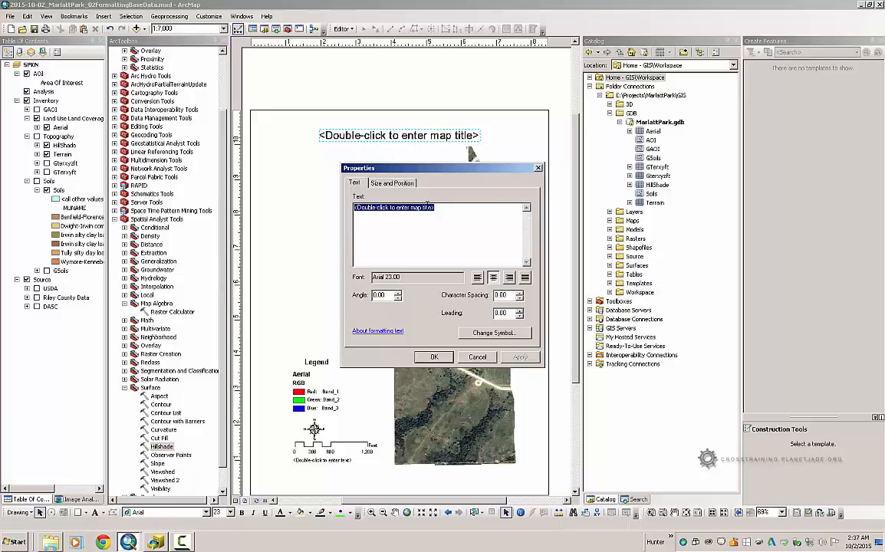
pyautogui.write('Aerial Imagery')
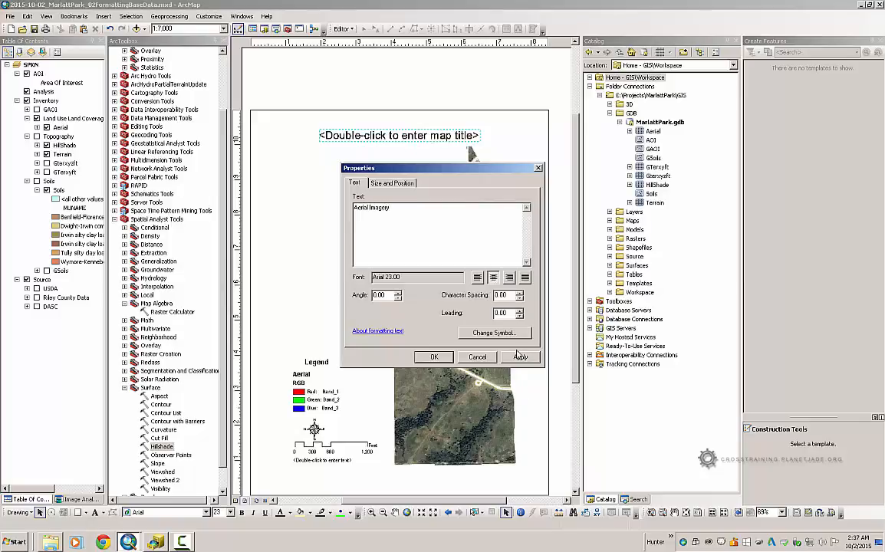
pyautogui.click(519, 357)
pyautogui.click(432, 358)
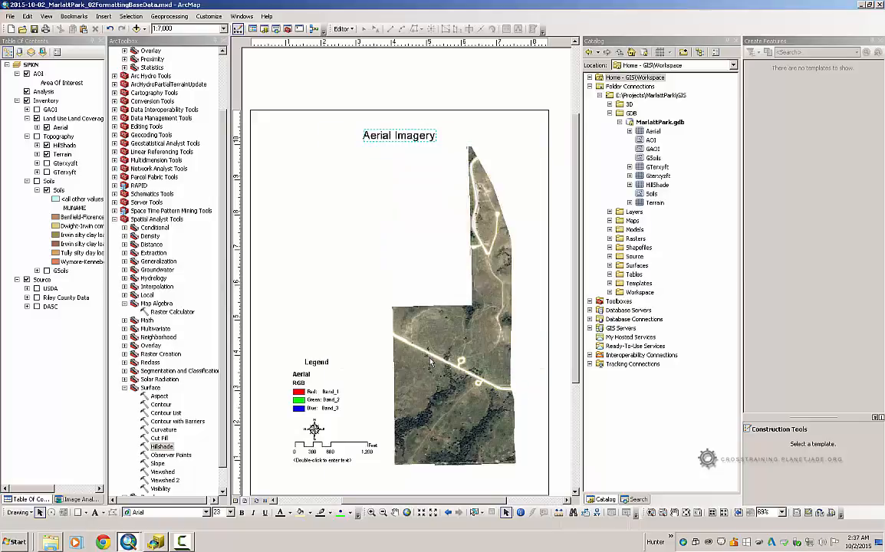
# Replace the text placeholder under the scale bar with "Marlatt Park, Manhattan, Kansas" and shift it slightly to line up with the scale bar
pyautogui.click(330, 460)
pyautogui.doubleClick(331, 463)
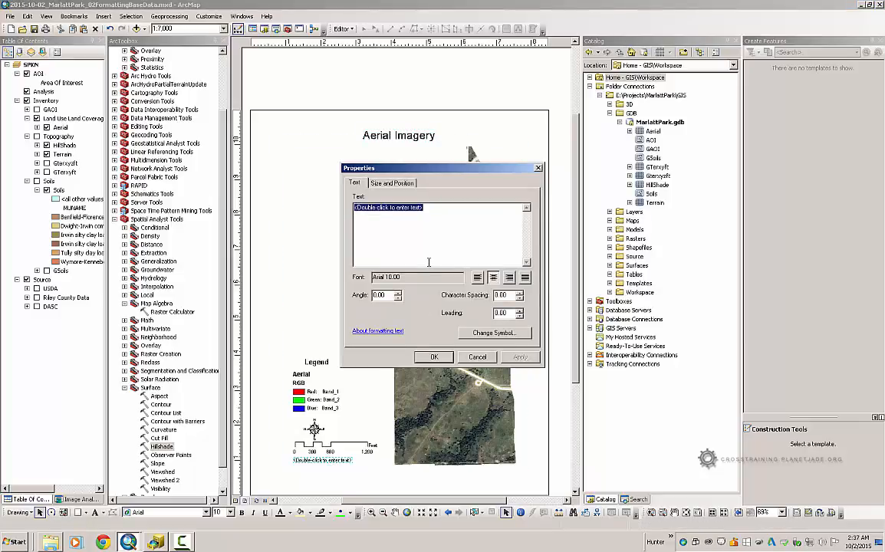
pyautogui.write('Marlatt Park, Manhattan, Kansas')
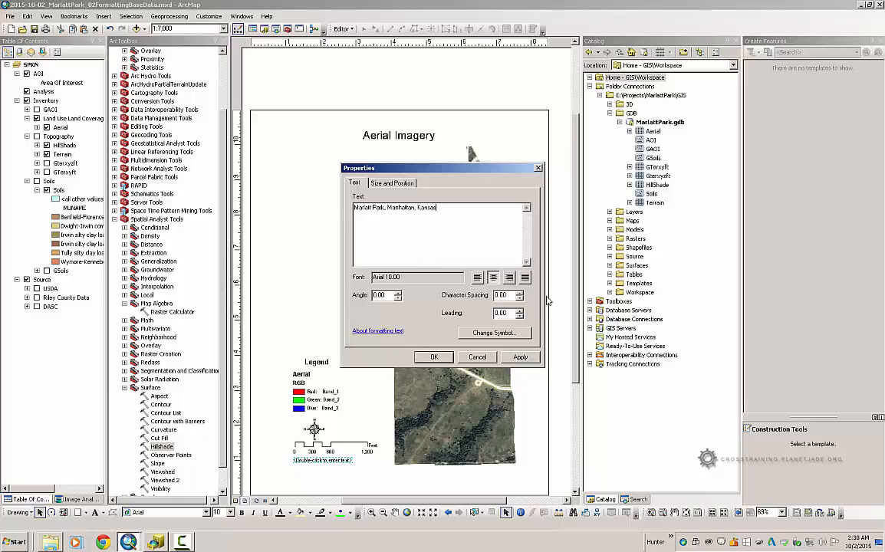
pyautogui.click(521, 358)
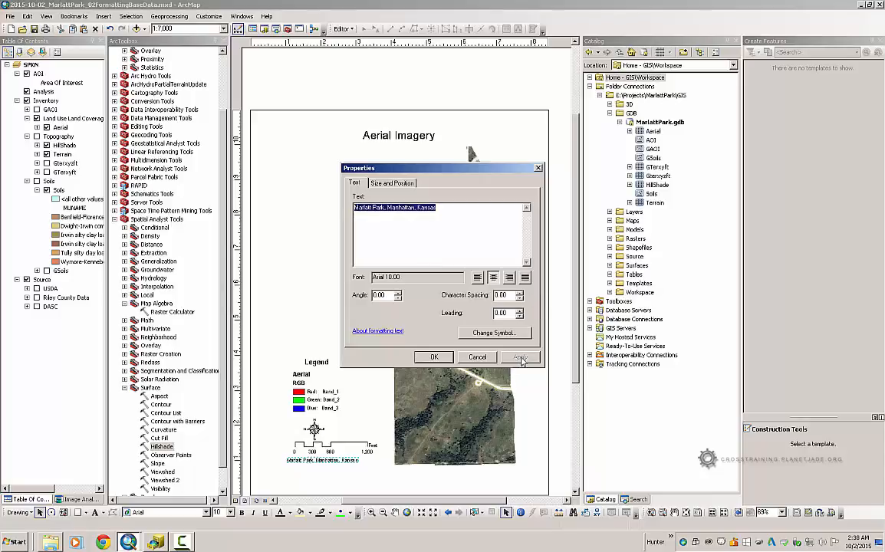
pyautogui.click(434, 357)
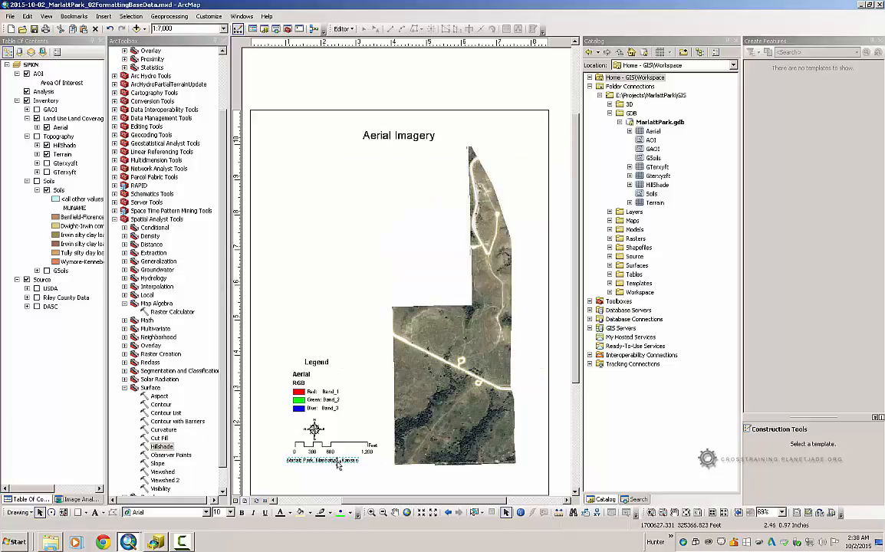
pyautogui.moveTo(338, 460); pyautogui.dragTo(341, 461)
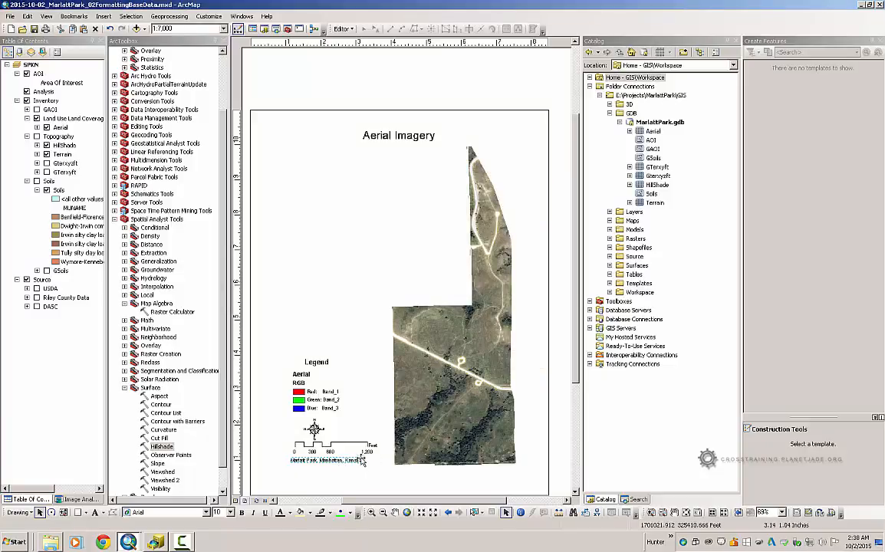
# Review the text symbol styles available for the Marlatt Park location text
pyautogui.rightClick(350, 461)
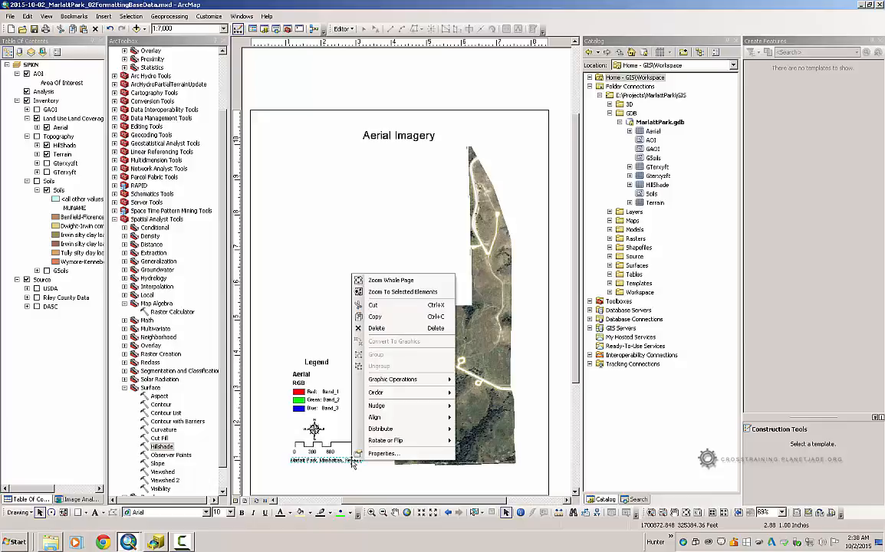
pyautogui.click(382, 453)
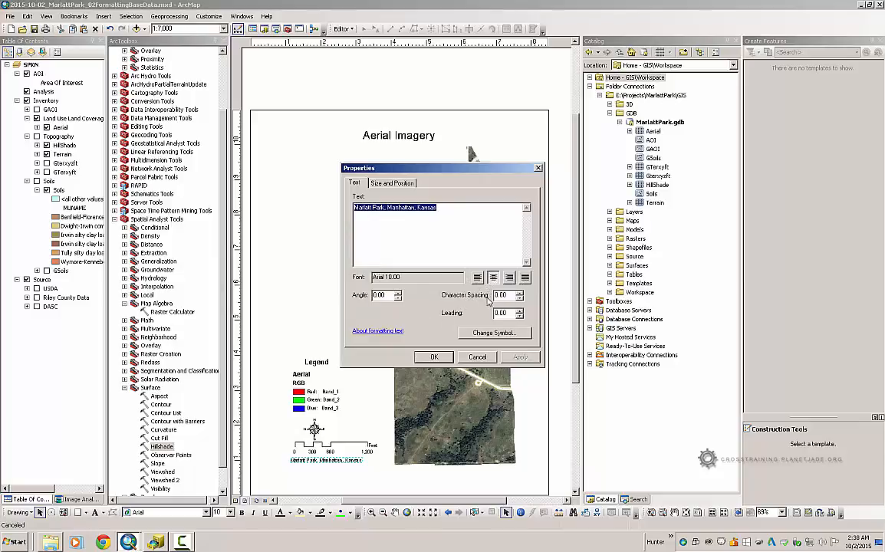
pyautogui.click(491, 337)
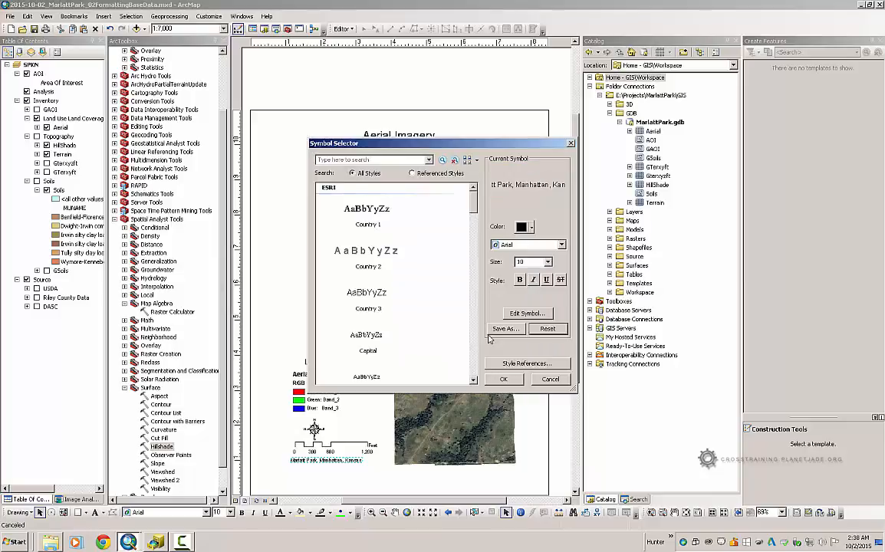
pyautogui.moveTo(475, 212); pyautogui.dragTo(471, 383)
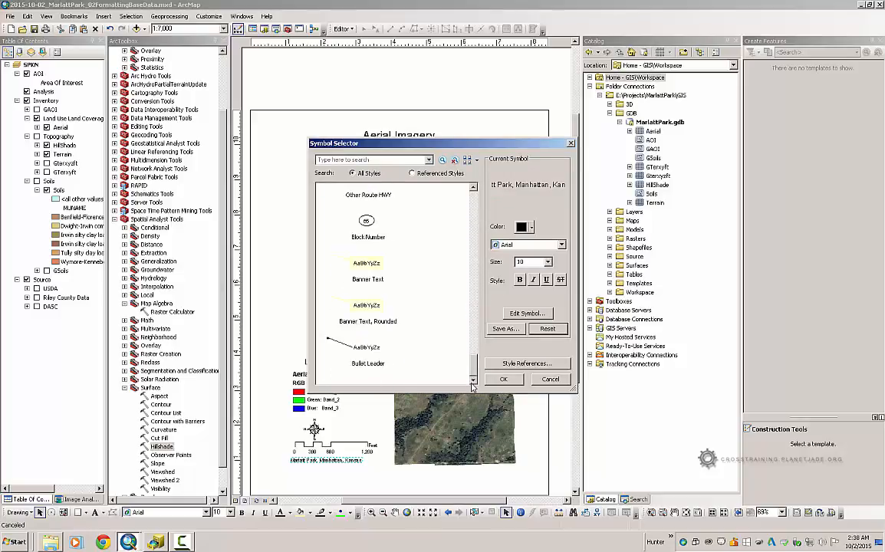
pyautogui.click(552, 380)
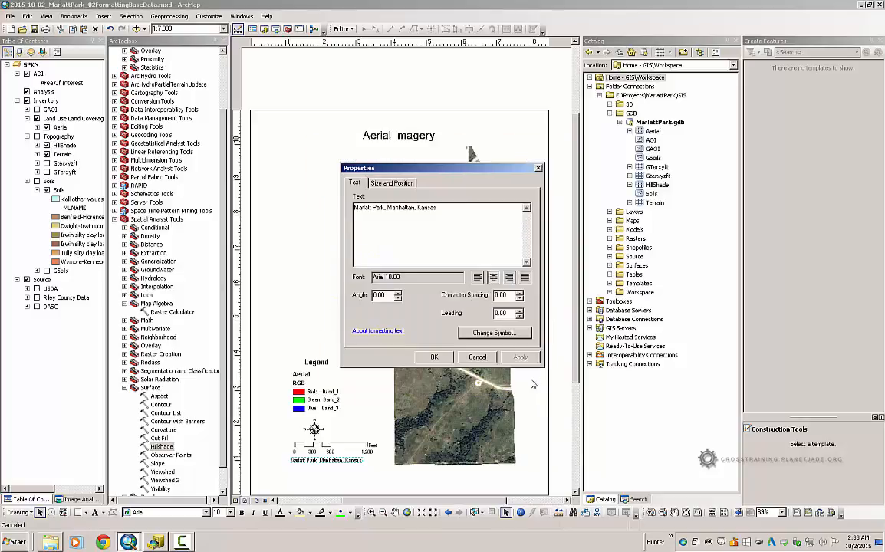
pyautogui.click(434, 357)
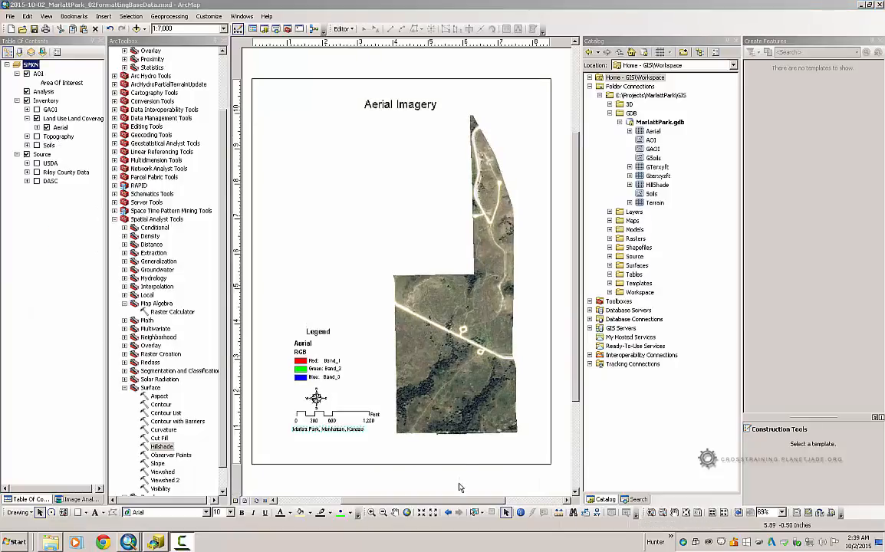
# Start a map export in JPEG format with the resolution set to 300 dpi
pyautogui.click(10, 17)
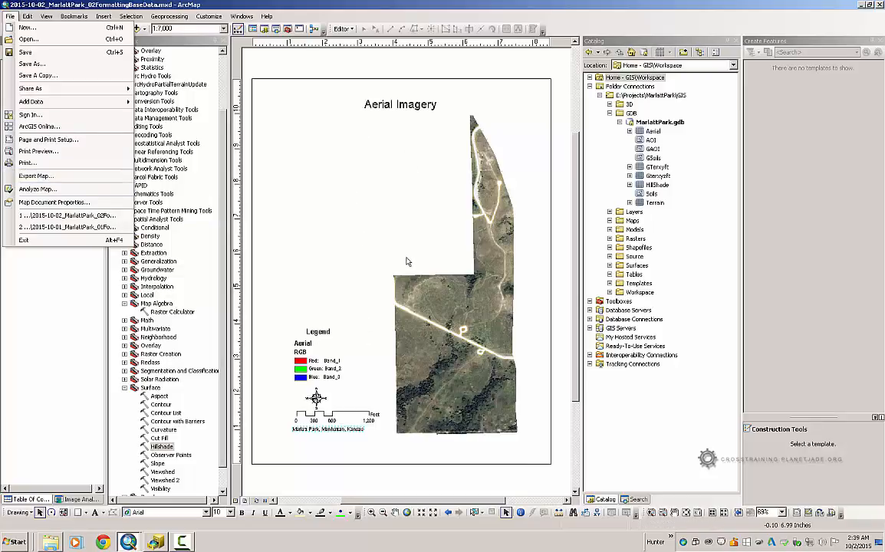
pyautogui.click(52, 179)
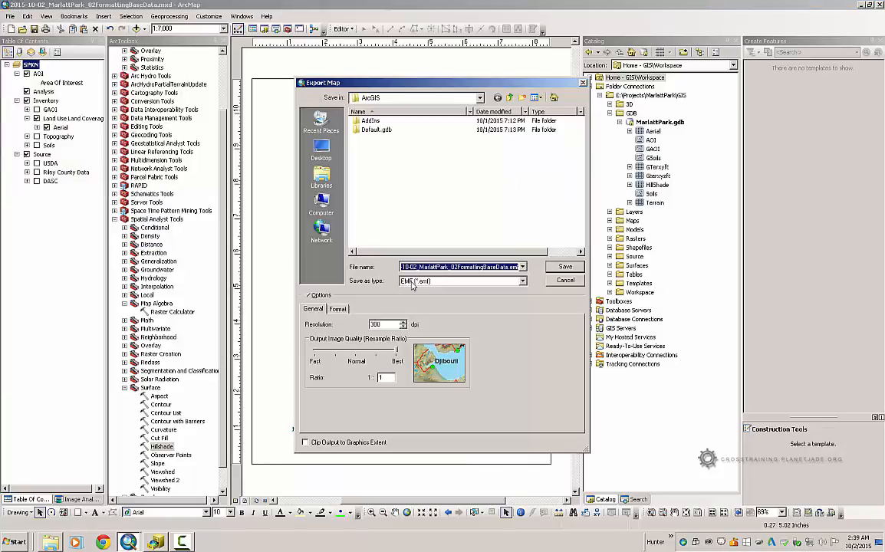
pyautogui.click(523, 282)
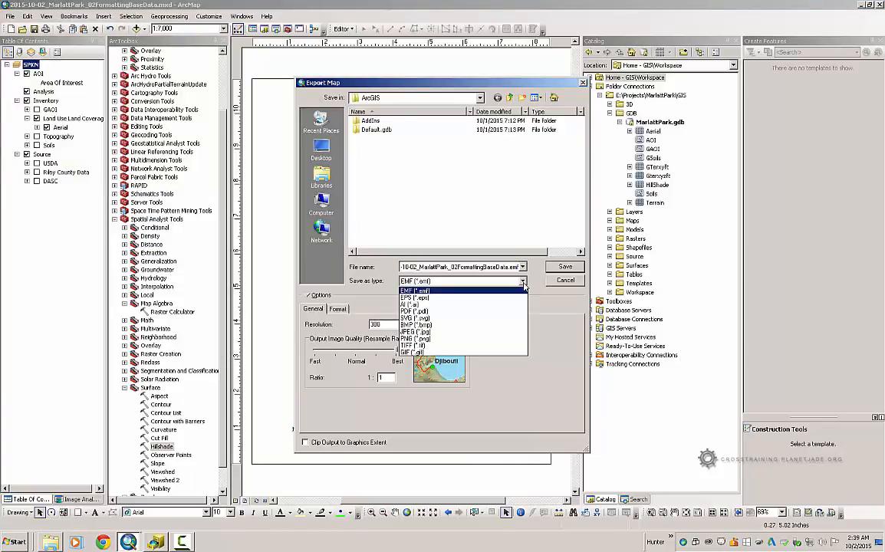
pyautogui.click(441, 331)
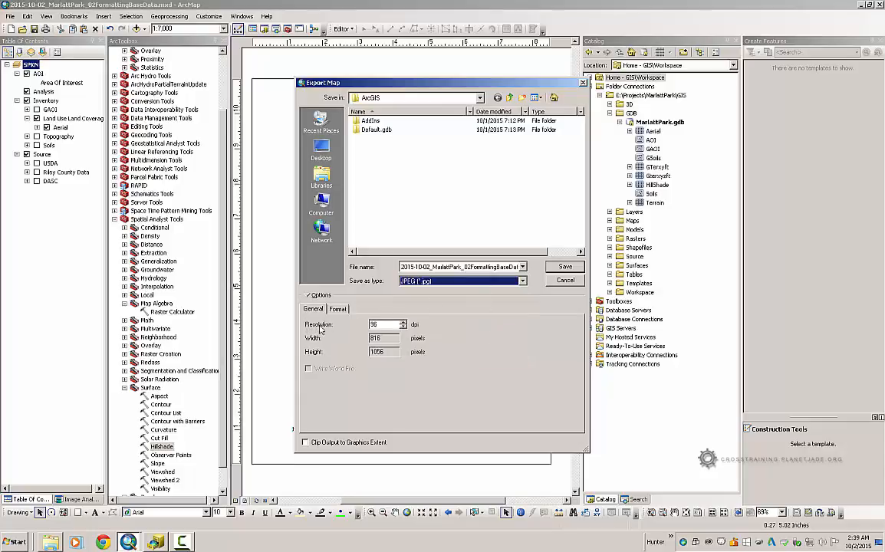
pyautogui.click(382, 324)
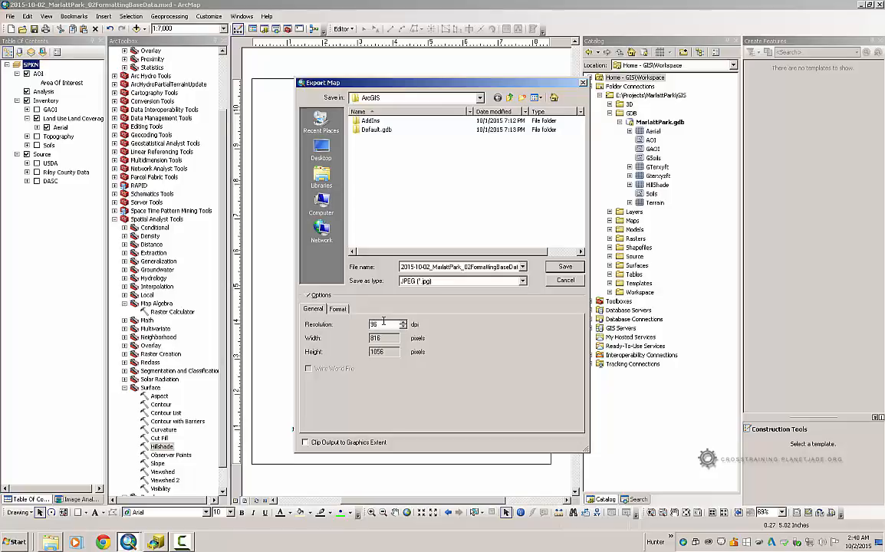
pyautogui.moveTo(379, 325); pyautogui.dragTo(362, 328)
pyautogui.write('300')
# Set the export location to the Maps folder in E:\Projects\MarlattPark\GIS
pyautogui.click(329, 214)
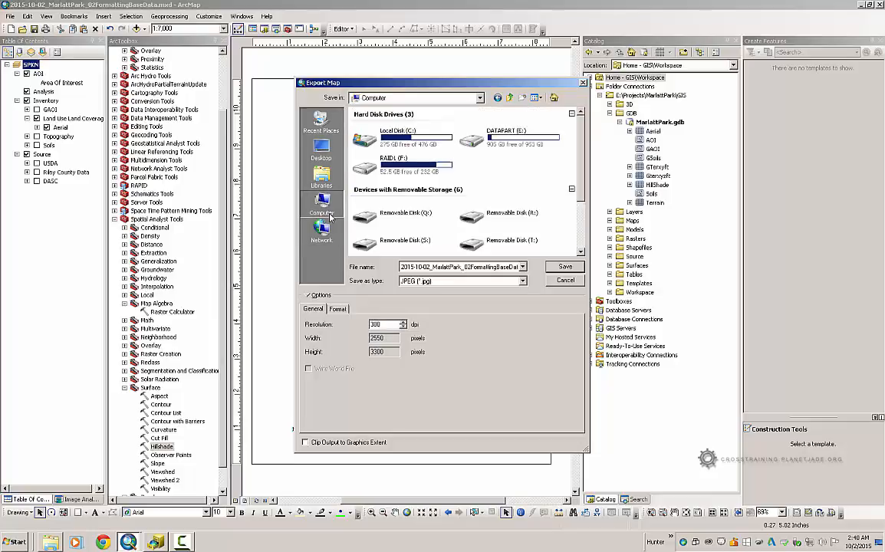
pyautogui.doubleClick(506, 134)
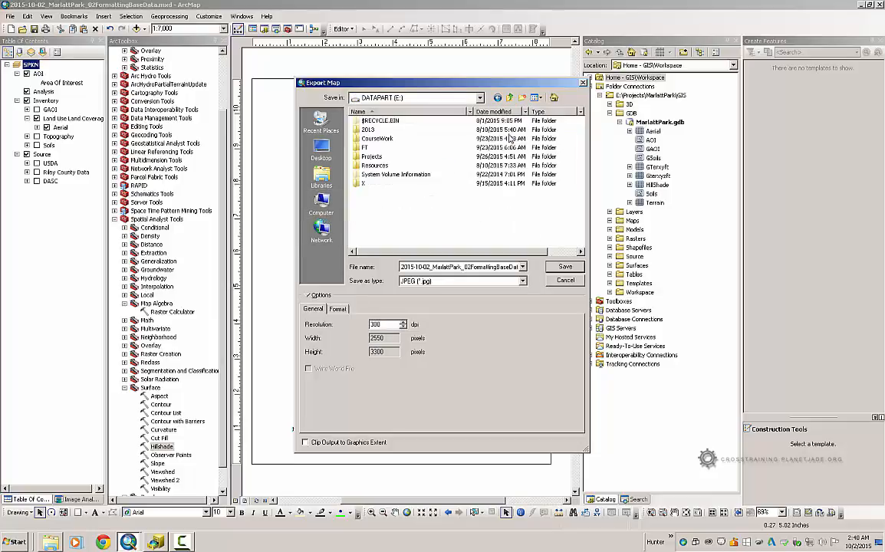
pyautogui.doubleClick(361, 157)
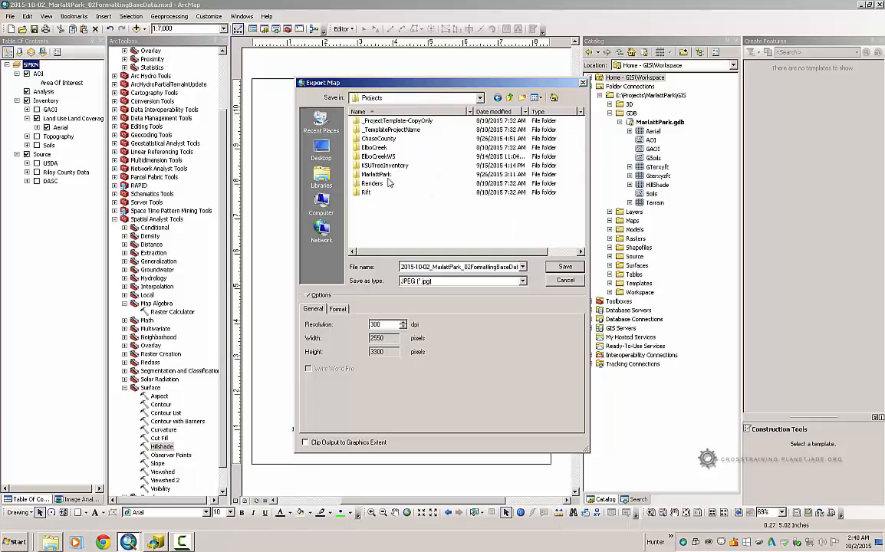
pyautogui.doubleClick(384, 176)
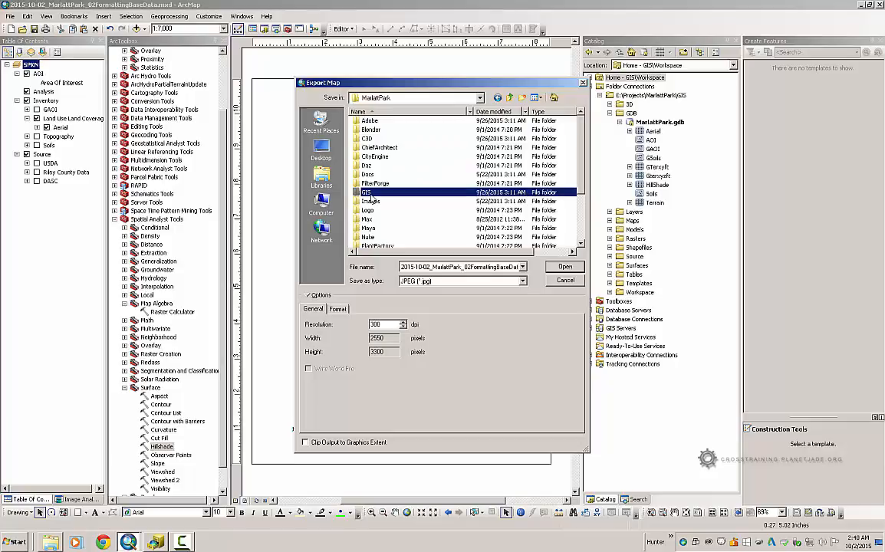
pyautogui.doubleClick(383, 192)
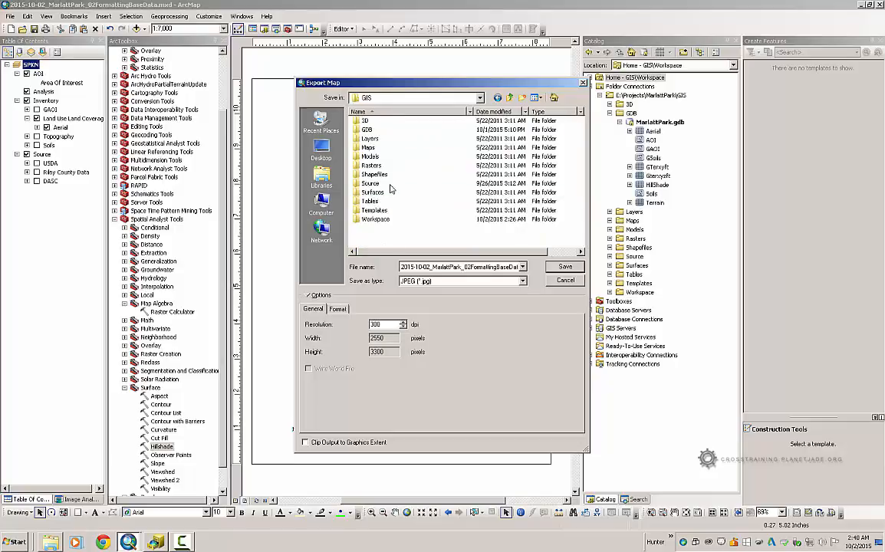
pyautogui.doubleClick(369, 147)
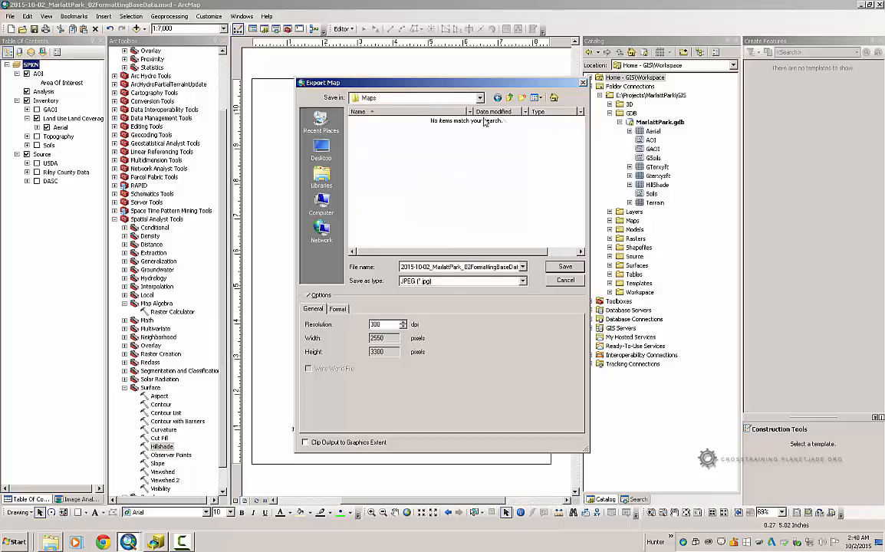
# Name the export file Aerial.jpg and export the Aerial Imagery map to the Maps folder
pyautogui.doubleClick(473, 266)
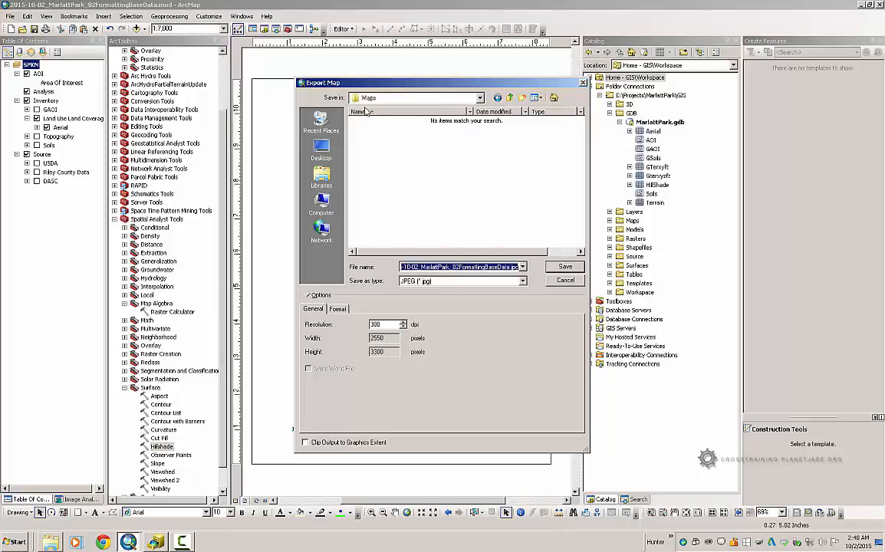
pyautogui.click(507, 267)
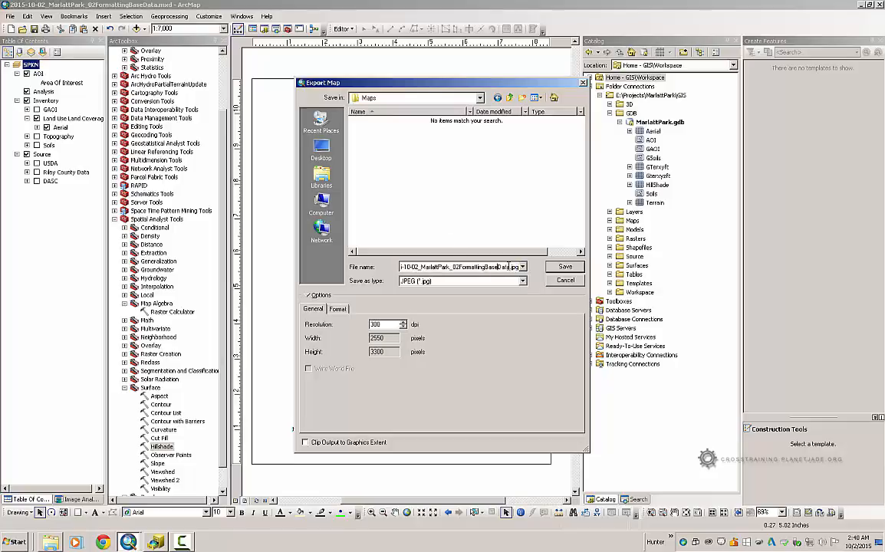
pyautogui.moveTo(510, 267); pyautogui.dragTo(381, 258)
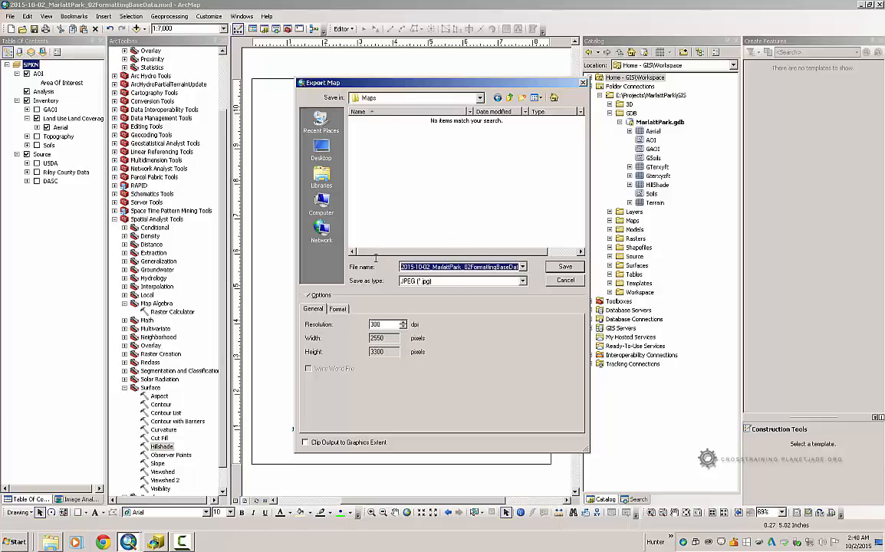
pyautogui.write('Aerial.jpg')
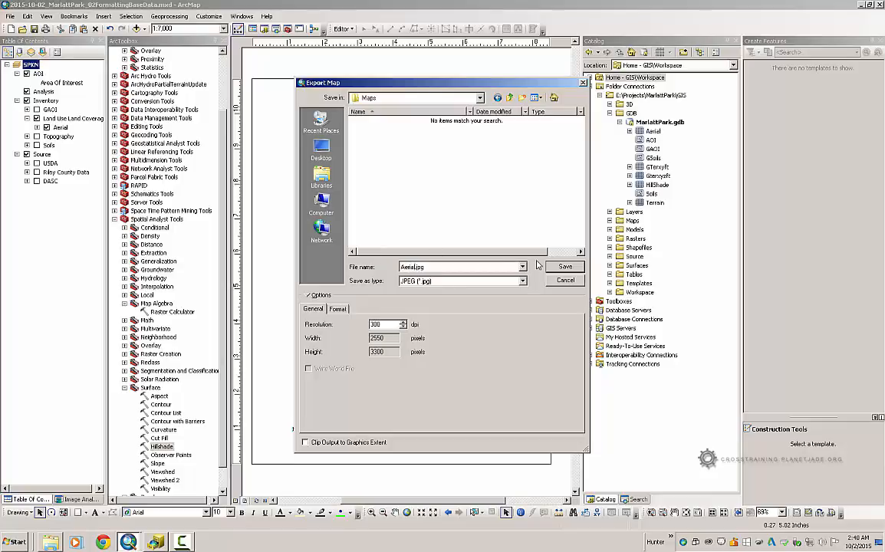
pyautogui.click(564, 267)
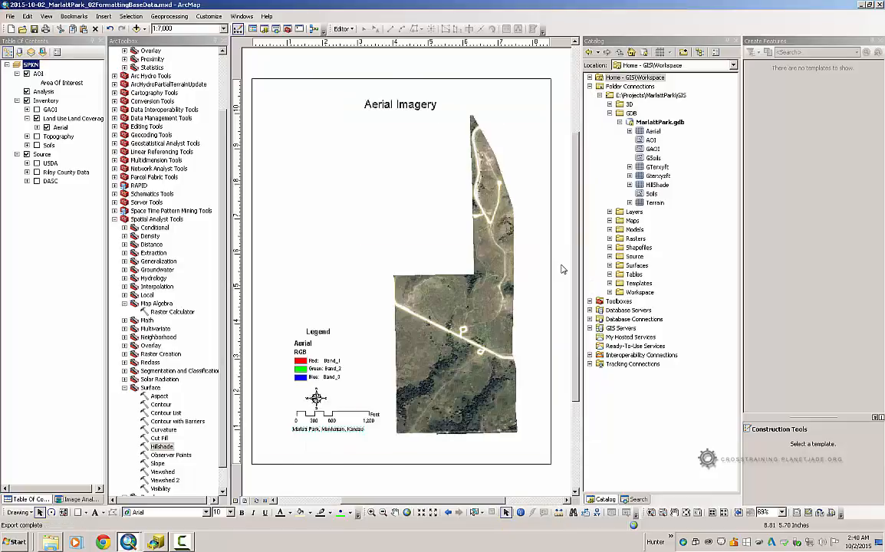
# Switch to Windows Explorer and open the E:\Projects\MarlattPark\GIS\Maps folder
pyautogui.click(51, 541)
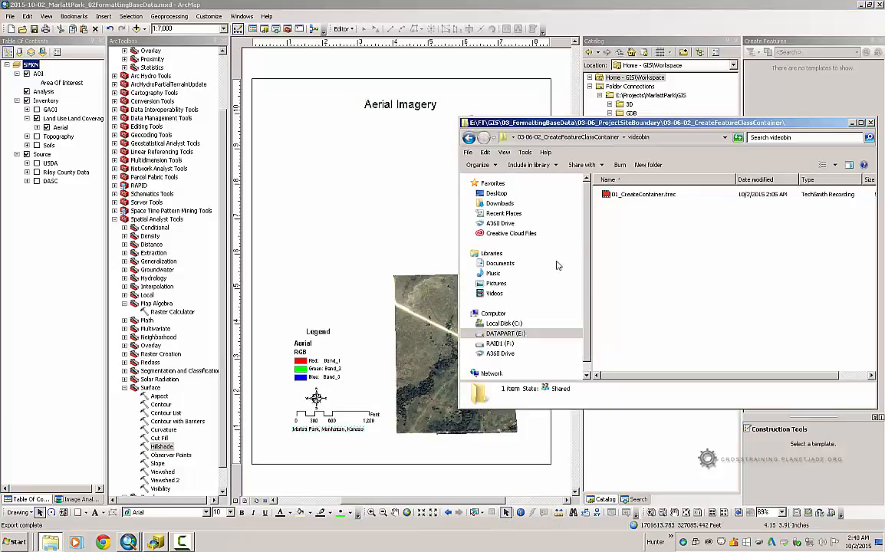
pyautogui.click(557, 137)
pyautogui.click(557, 137)
pyautogui.click(564, 138)
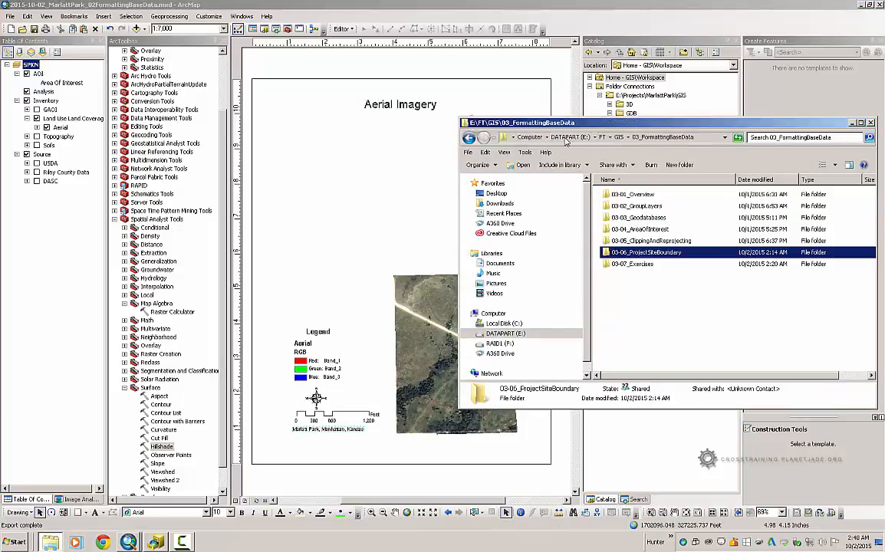
pyautogui.click(567, 138)
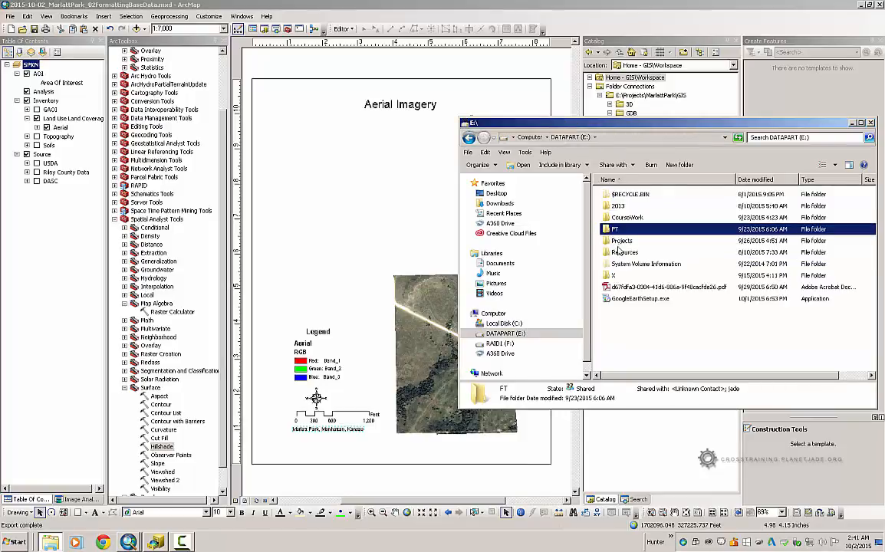
pyautogui.doubleClick(621, 241)
pyautogui.doubleClick(632, 265)
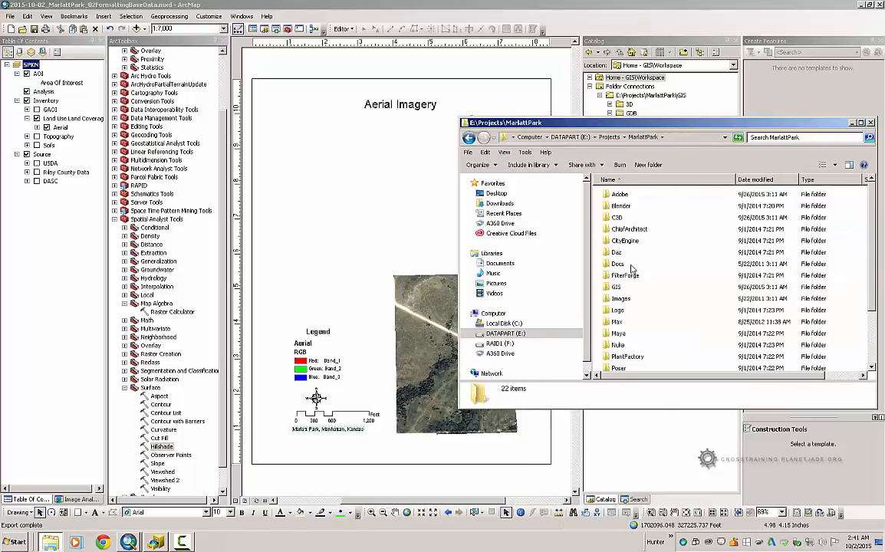
pyautogui.doubleClick(626, 278)
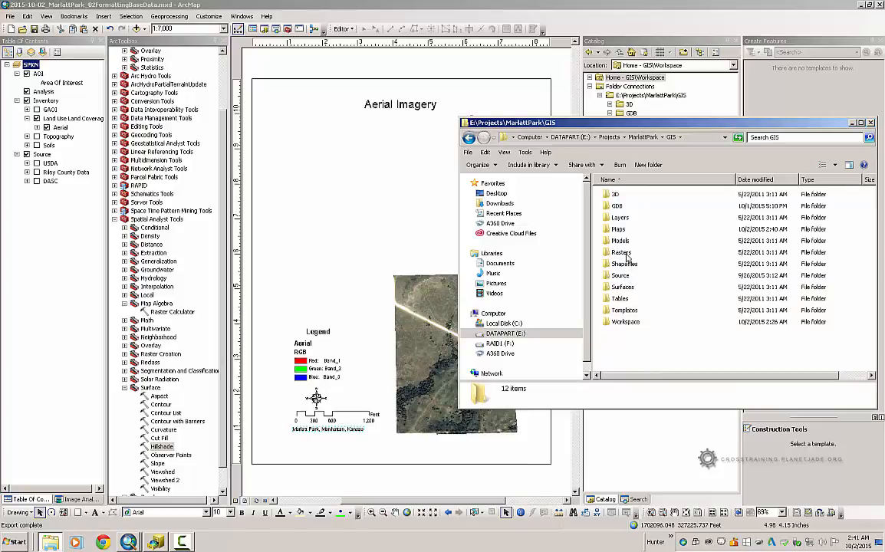
pyautogui.doubleClick(617, 229)
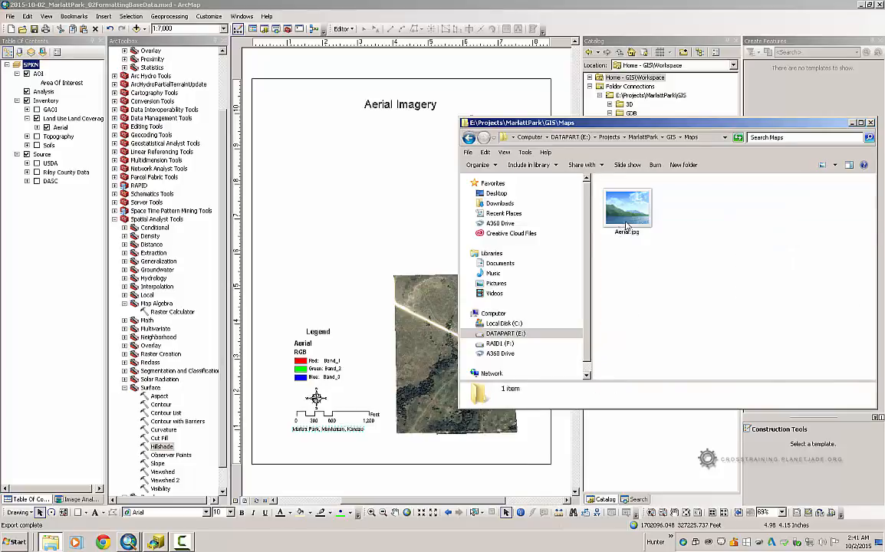
# Preview Aerial.jpg, examine the imagery, legend and scale bar up close, and return to the ArcMap layout
pyautogui.rightClick(625, 226)
pyautogui.click(582, 206)
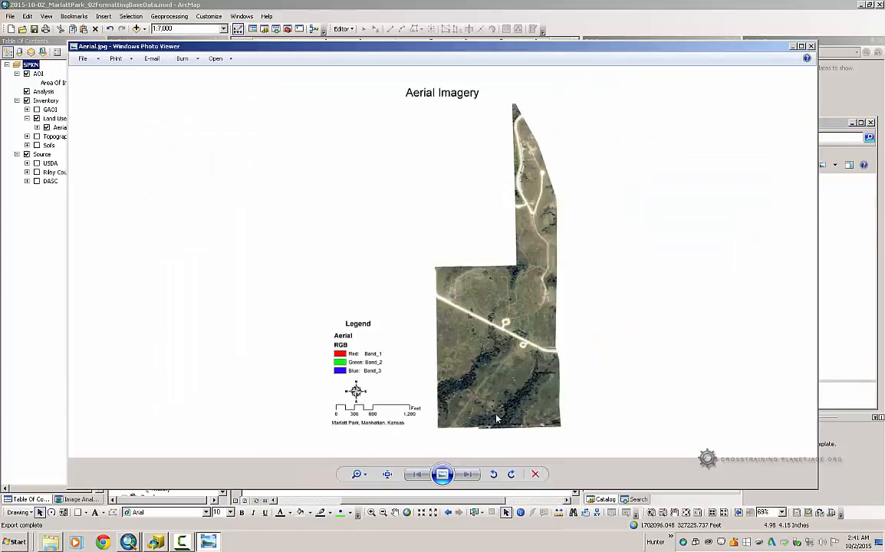
pyautogui.click(367, 474)
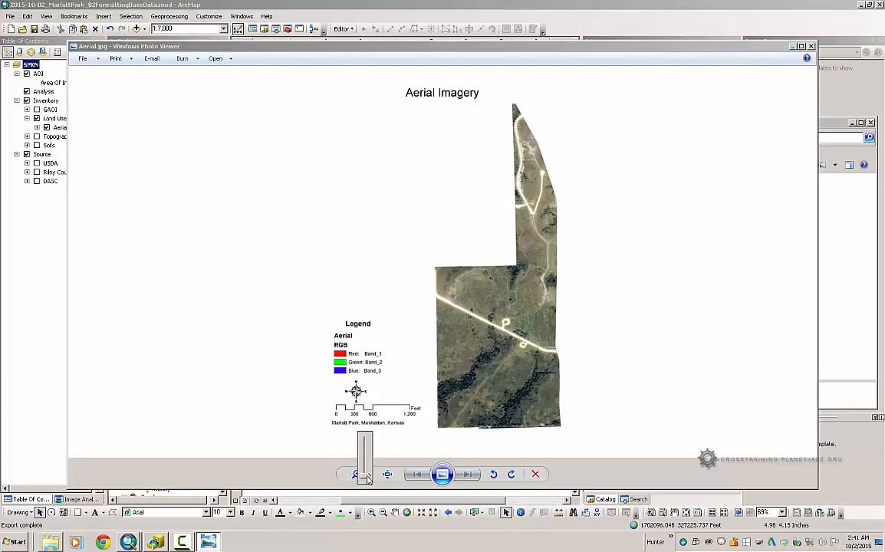
pyautogui.moveTo(367, 478); pyautogui.dragTo(368, 465)
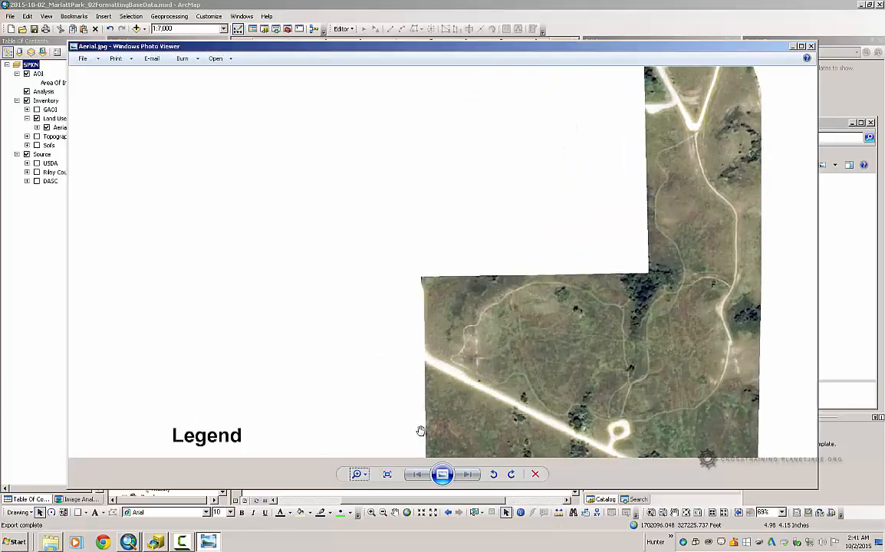
pyautogui.moveTo(420, 430)
pyautogui.mouseDown()
pyautogui.moveTo(490, 149)
pyautogui.moveTo(511, 120)
pyautogui.moveTo(385, 189)
pyautogui.moveTo(373, 377)
pyautogui.moveTo(385, 413)
pyautogui.mouseUp()
pyautogui.moveTo(500, 236)
pyautogui.mouseDown()
pyautogui.moveTo(489, 373)
pyautogui.moveTo(495, 530)
pyautogui.mouseUp()
pyautogui.moveTo(519, 367)
pyautogui.mouseDown()
pyautogui.moveTo(532, 438)
pyautogui.moveTo(536, 65)
pyautogui.mouseUp()
pyautogui.moveTo(519, 336); pyautogui.dragTo(552, 73)
pyautogui.moveTo(523, 306); pyautogui.dragTo(538, 157)
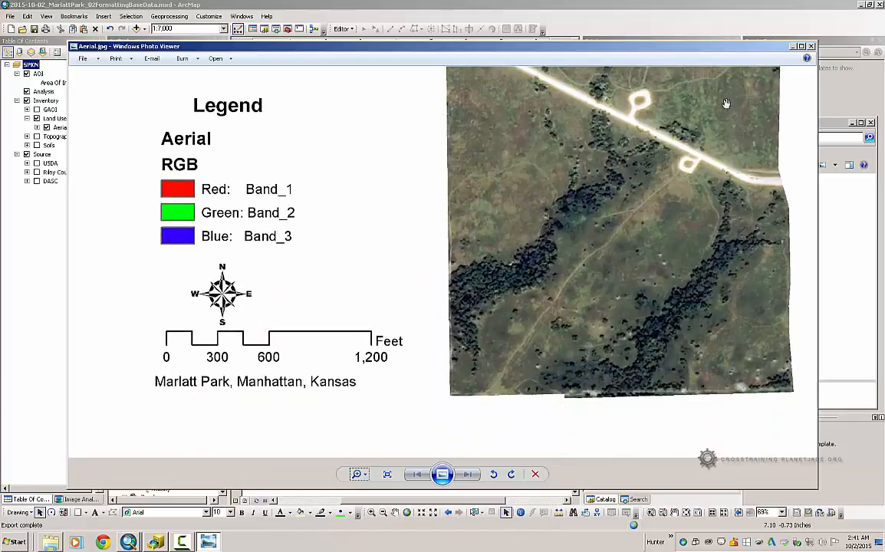
pyautogui.click(812, 46)
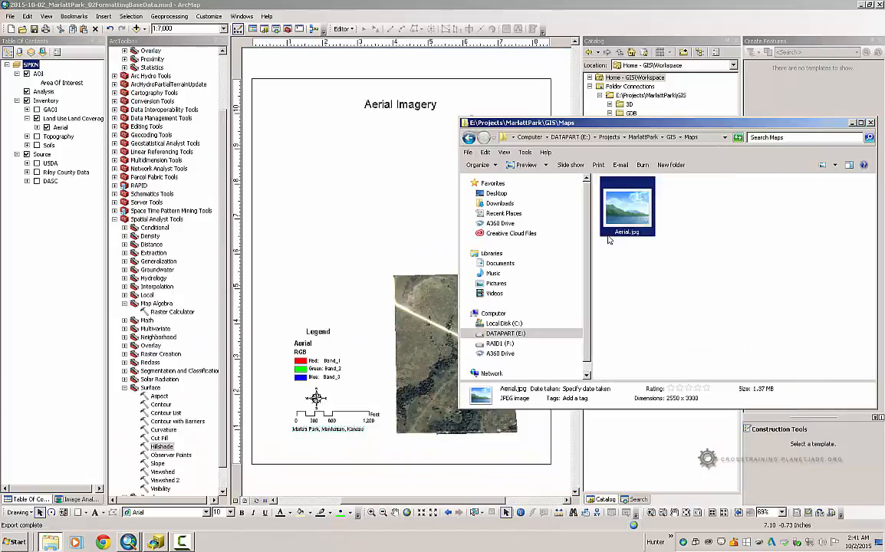
pyautogui.click(851, 123)
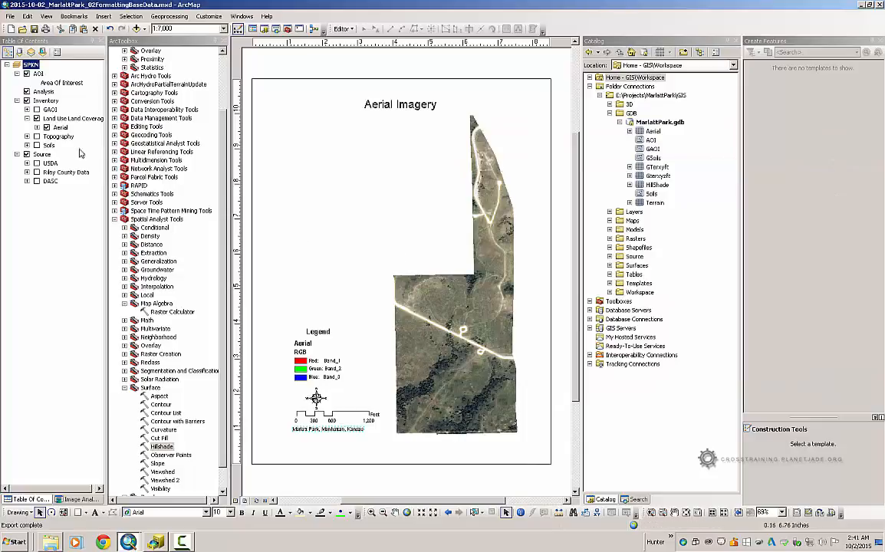
# Hide the Land Use Land Coverage group, show the Topography group, and change the map title to "Topography"
pyautogui.click(37, 118)
pyautogui.click(36, 137)
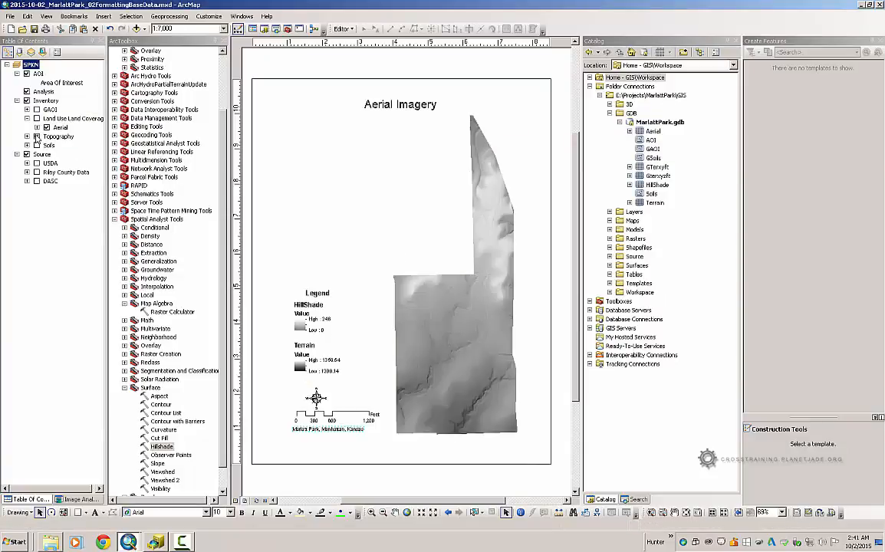
pyautogui.click(410, 111)
pyautogui.doubleClick(410, 111)
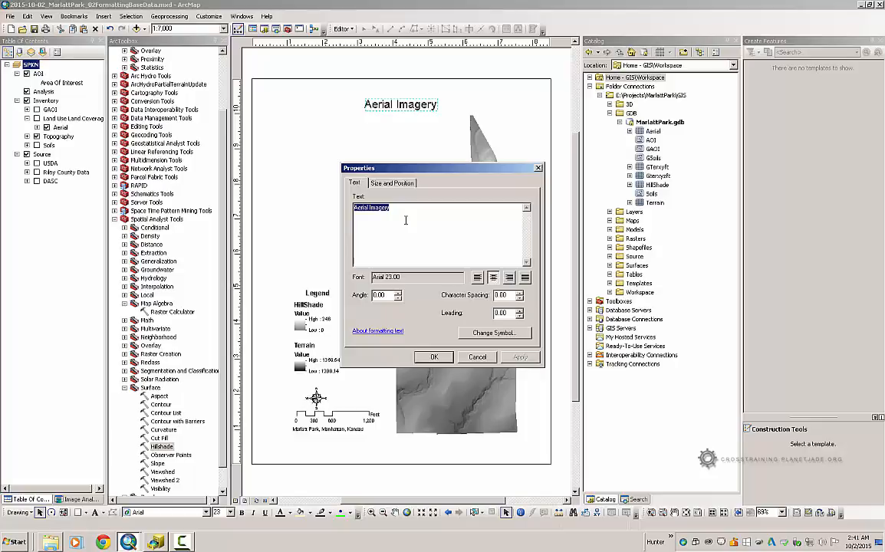
pyautogui.write('Topography')
pyautogui.click(434, 358)
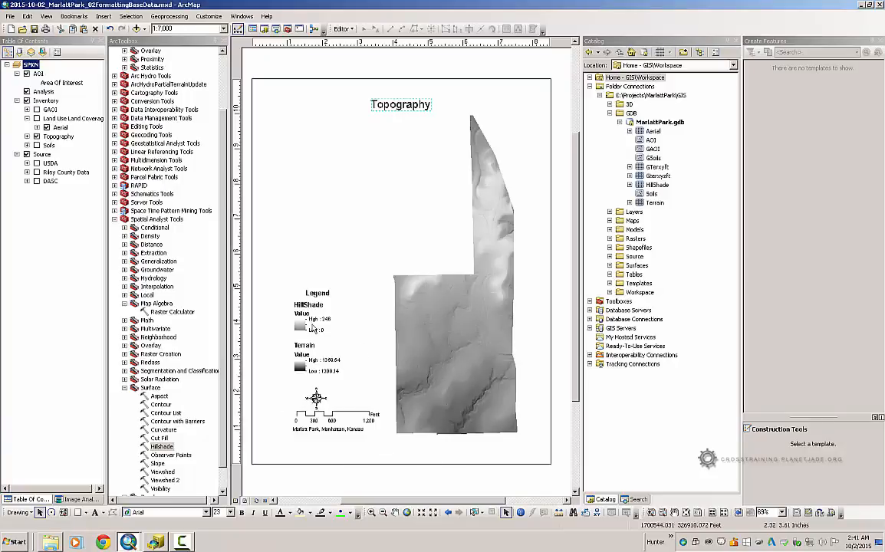
pyautogui.click(291, 107)
pyautogui.click(303, 94)
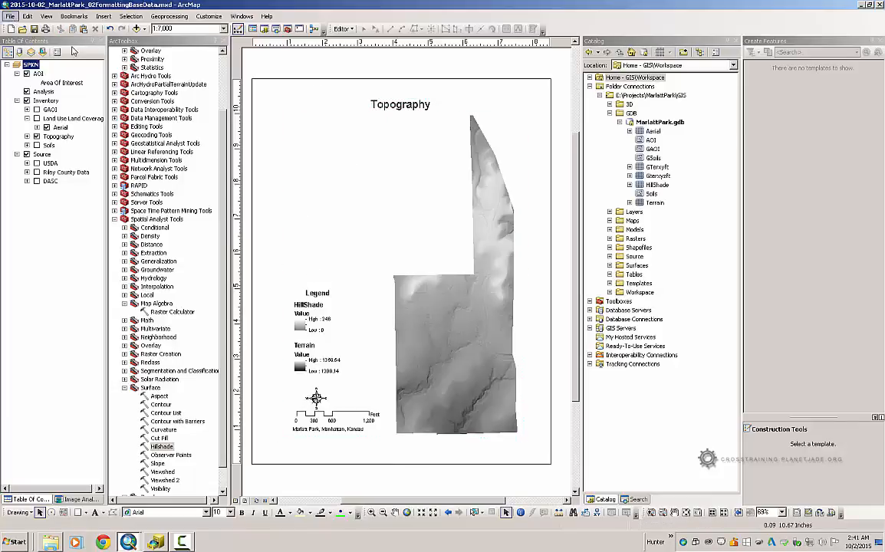
pyautogui.click(17, 16)
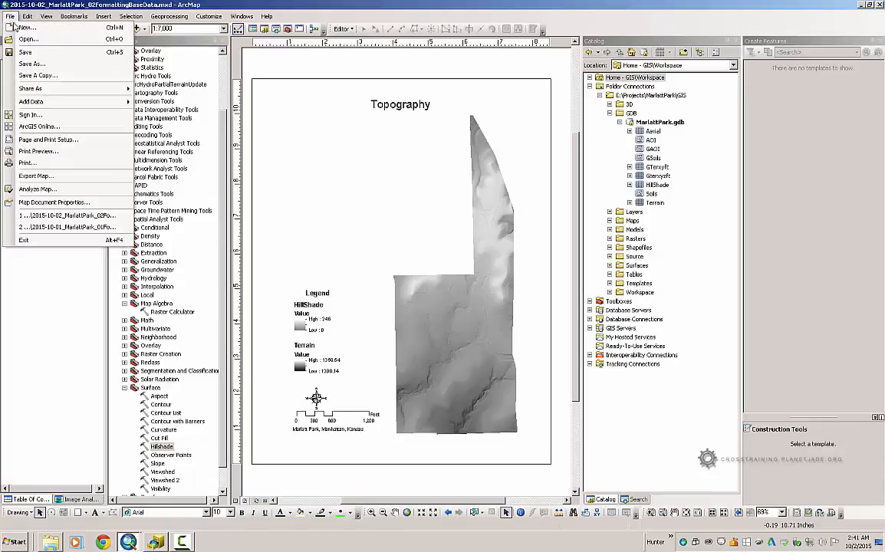
pyautogui.click(59, 175)
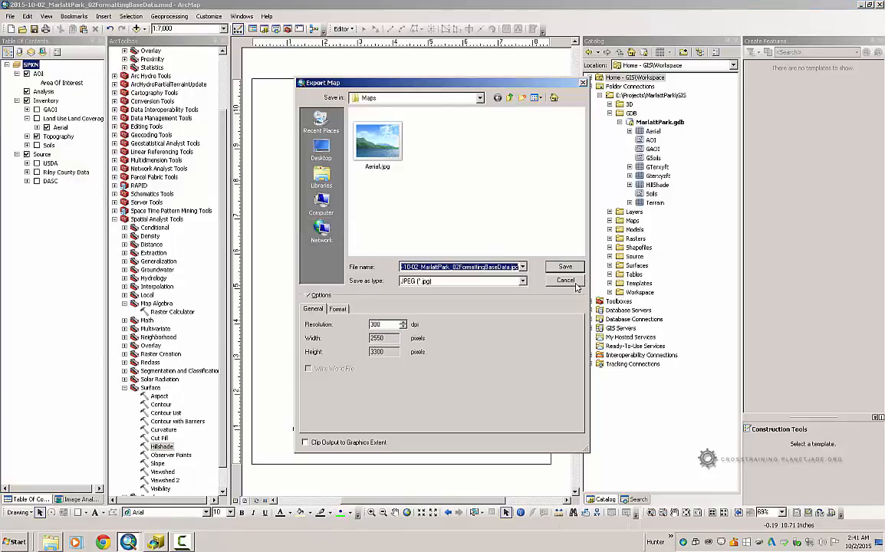
pyautogui.click(565, 280)
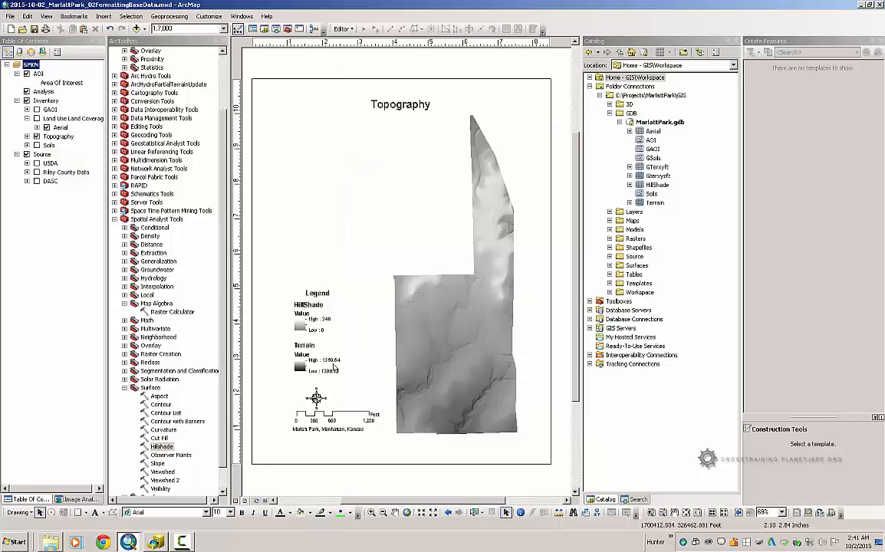
# Remove the HillShade item from the layout legend
pyautogui.click(310, 319)
pyautogui.rightClick(311, 317)
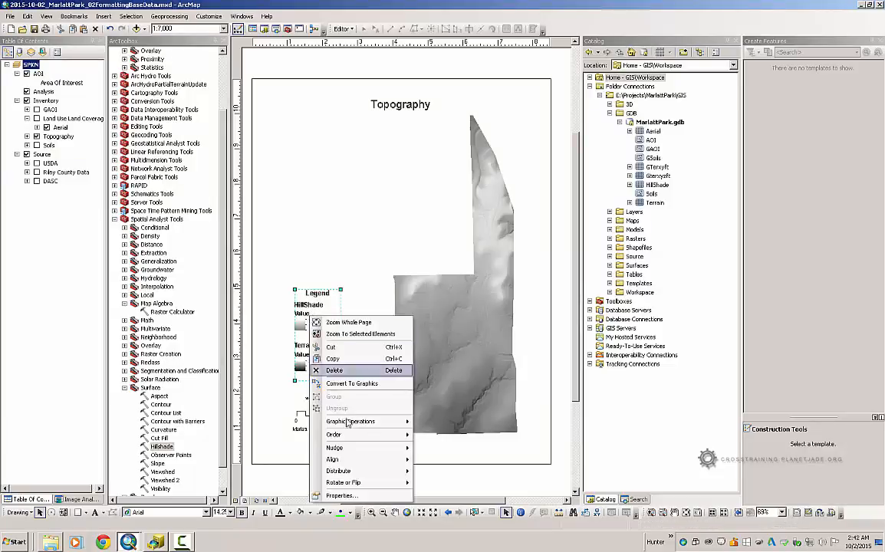
pyautogui.click(345, 495)
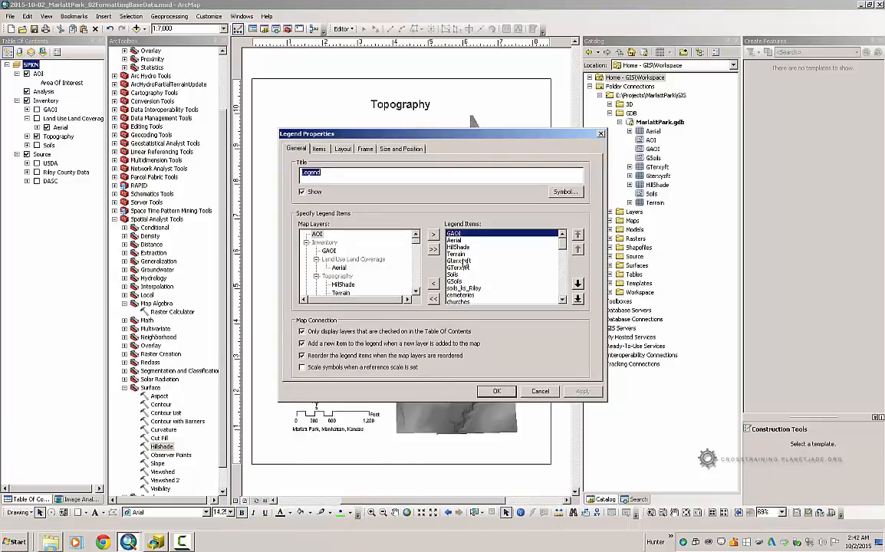
pyautogui.click(464, 247)
pyautogui.click(434, 285)
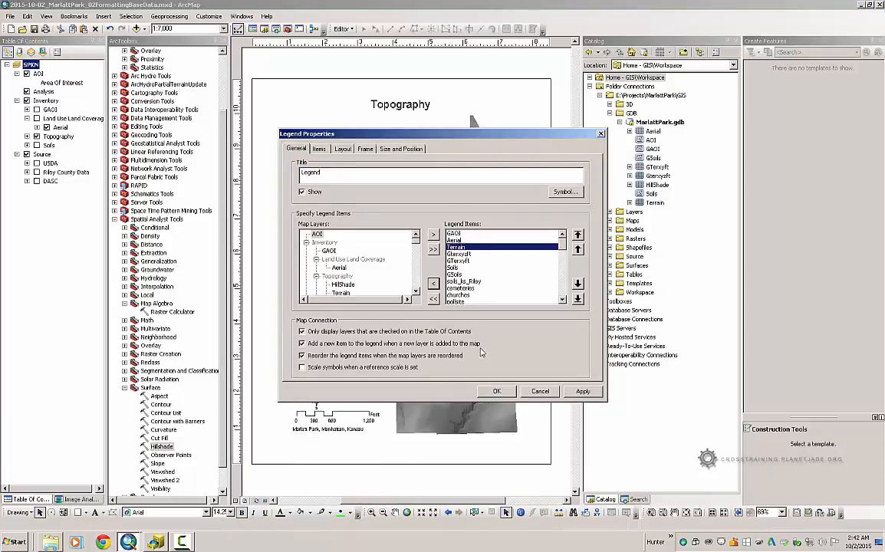
pyautogui.click(496, 391)
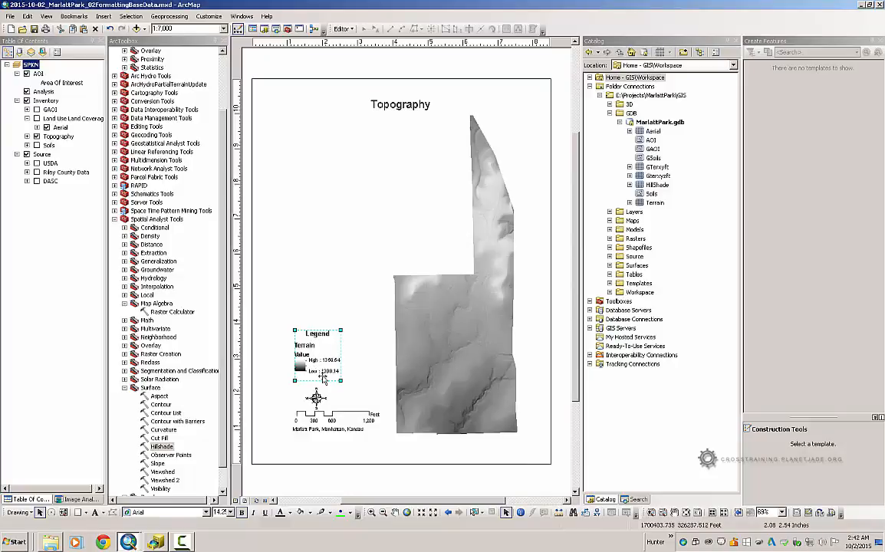
# Export the Topography map to the Maps folder as Terrain.jpg in JPEG format at 300 dpi
pyautogui.click(6, 16)
pyautogui.click(40, 159)
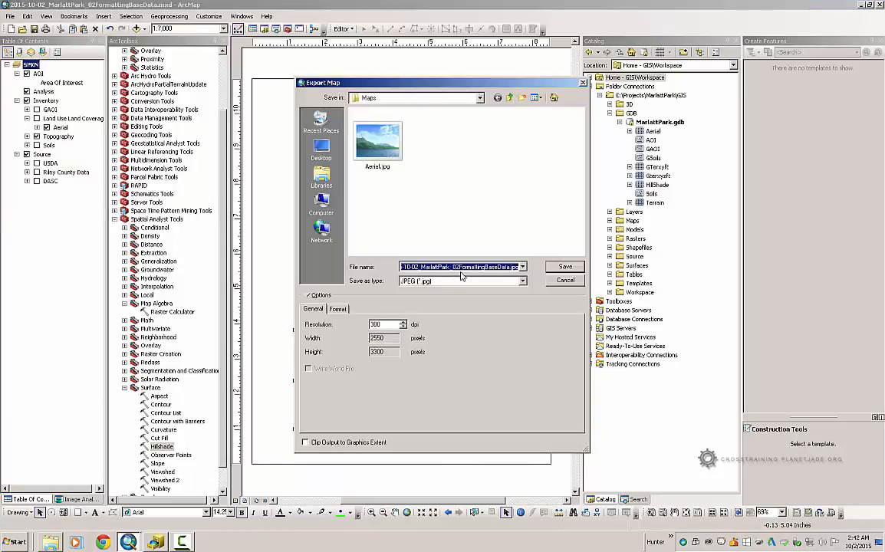
pyautogui.click(502, 268)
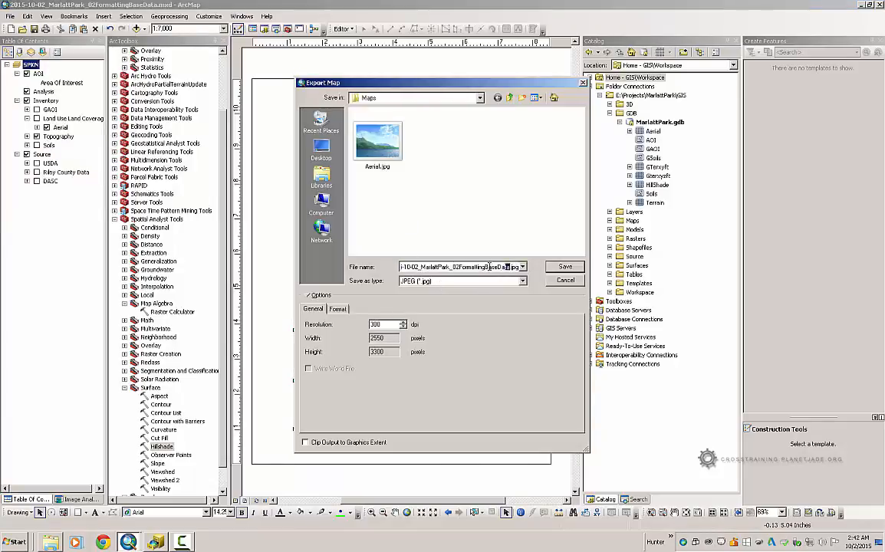
pyautogui.moveTo(488, 266); pyautogui.dragTo(351, 267)
pyautogui.write('1')
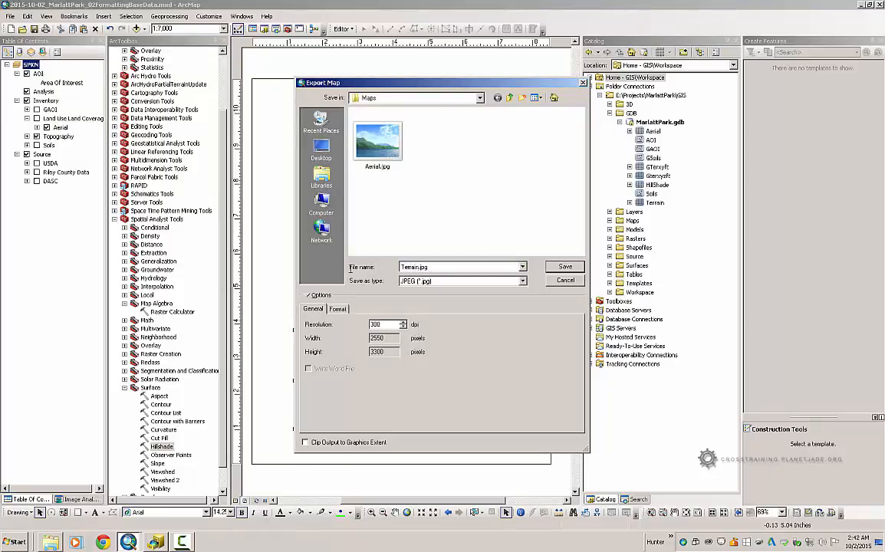
pyautogui.click(565, 267)
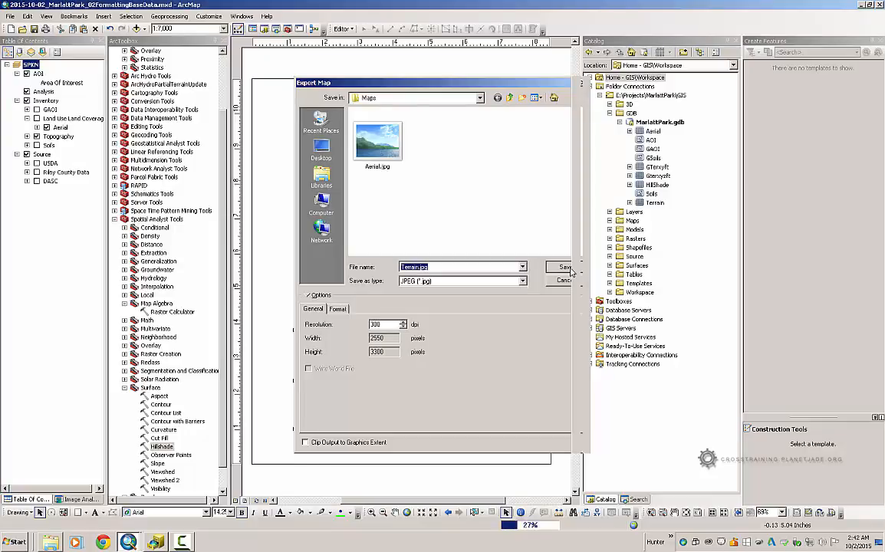
# Preview Terrain.jpg from the Maps folder, examine the exported terrain and legend up close, and return to the ArcMap layout
pyautogui.click(57, 542)
pyautogui.rightClick(719, 218)
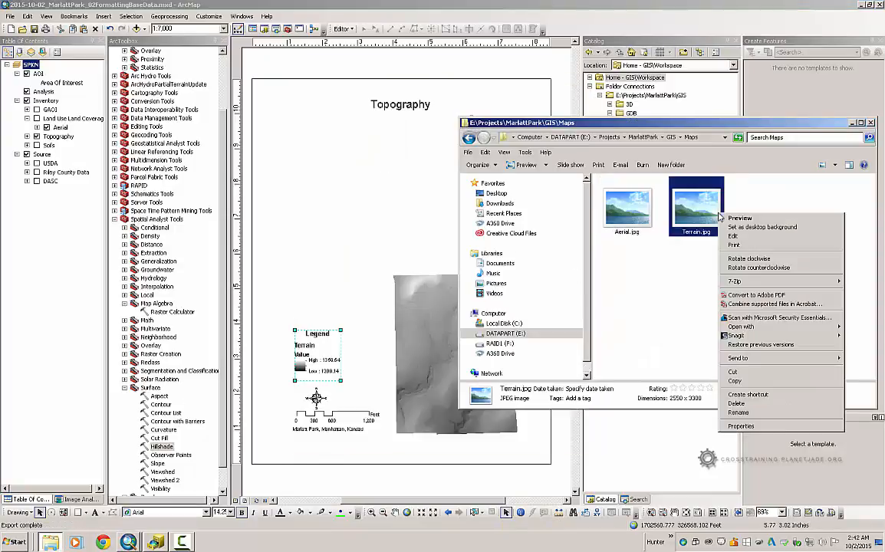
pyautogui.click(734, 218)
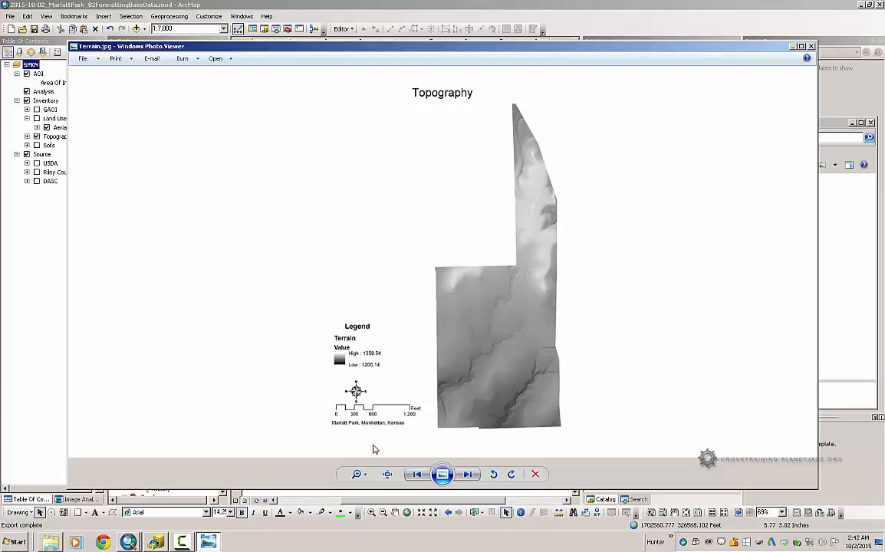
pyautogui.click(365, 474)
pyautogui.moveTo(366, 475); pyautogui.dragTo(366, 464)
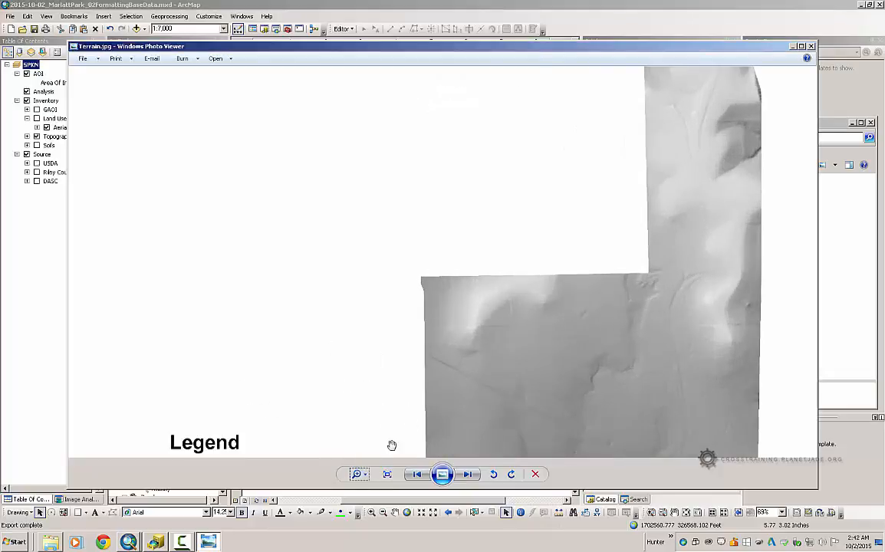
pyautogui.moveTo(467, 345); pyautogui.dragTo(517, 156)
pyautogui.moveTo(511, 369); pyautogui.dragTo(410, 397)
pyautogui.click(812, 46)
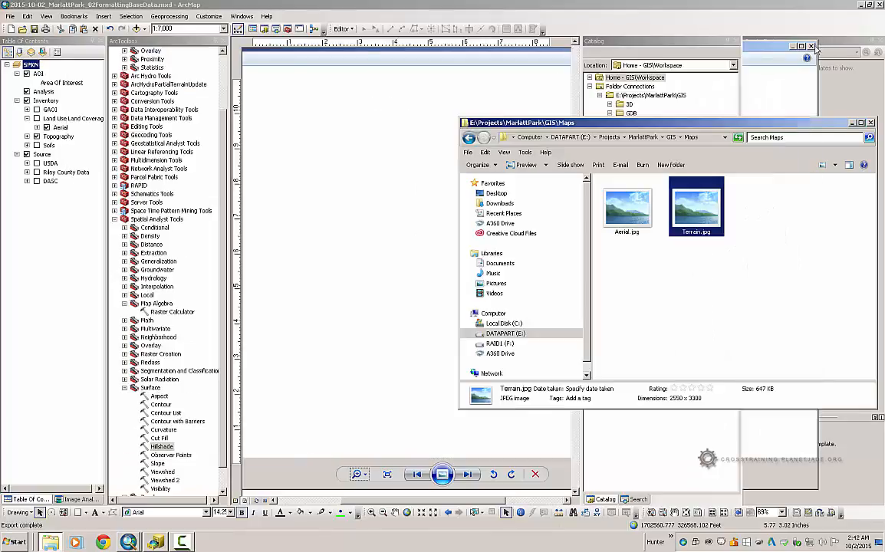
pyautogui.click(237, 81)
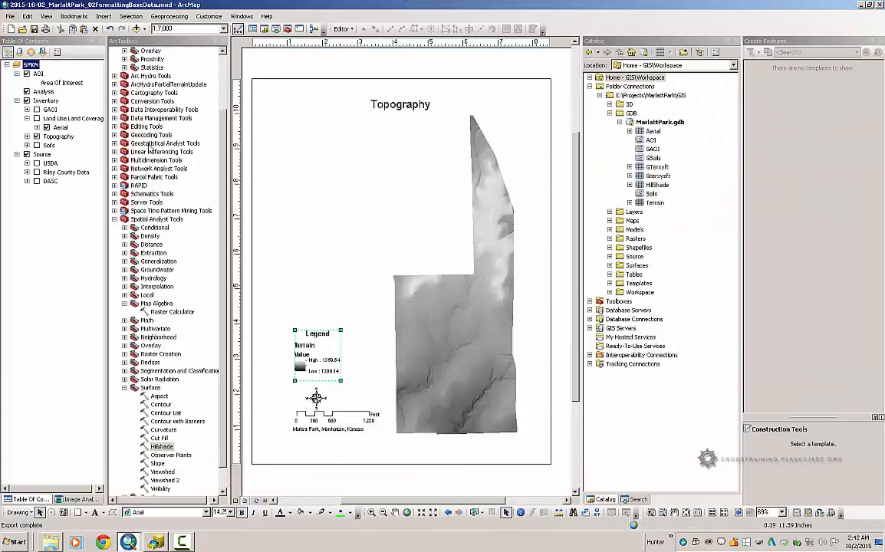
# Hide the Topography group, show the Soils group, and move the legend up into the blank area beside the park's northern strip
pyautogui.click(37, 136)
pyautogui.click(36, 145)
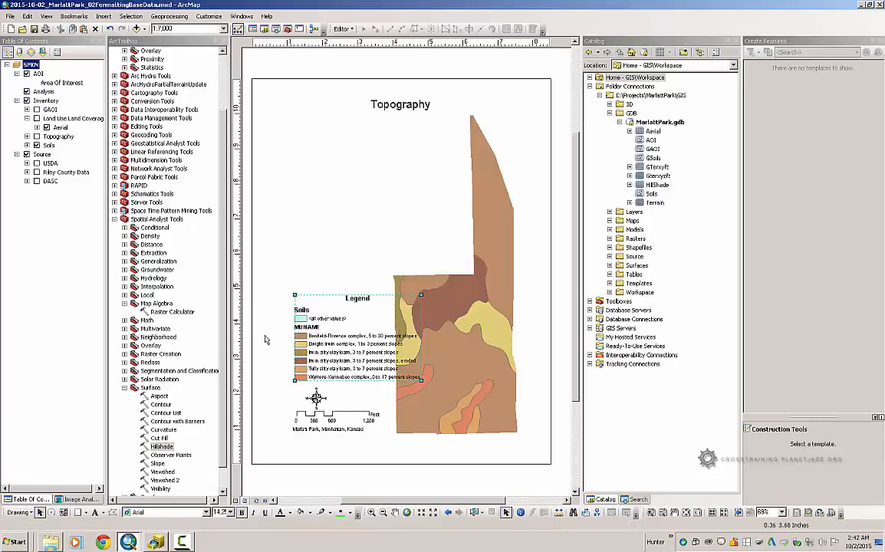
pyautogui.doubleClick(320, 361)
pyautogui.click(466, 369)
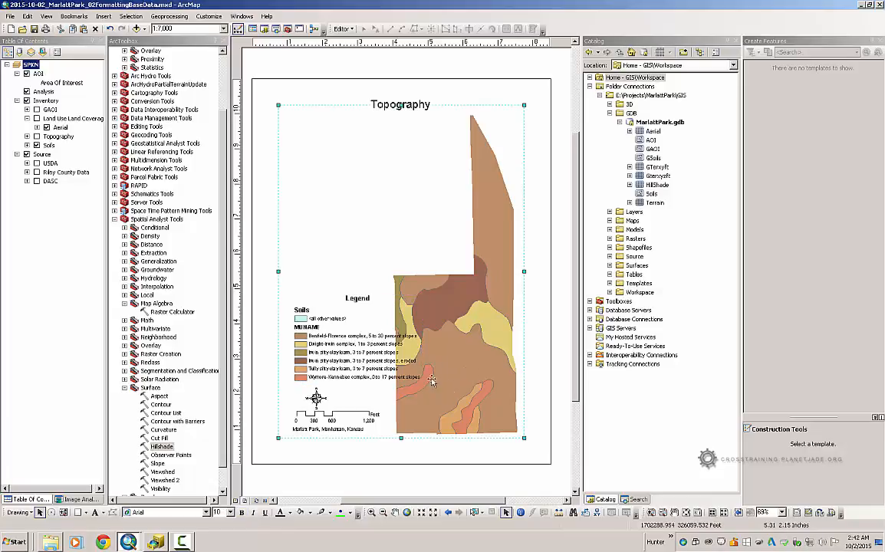
pyautogui.moveTo(348, 363); pyautogui.dragTo(347, 353)
pyautogui.click(324, 361)
pyautogui.moveTo(323, 360); pyautogui.dragTo(318, 252)
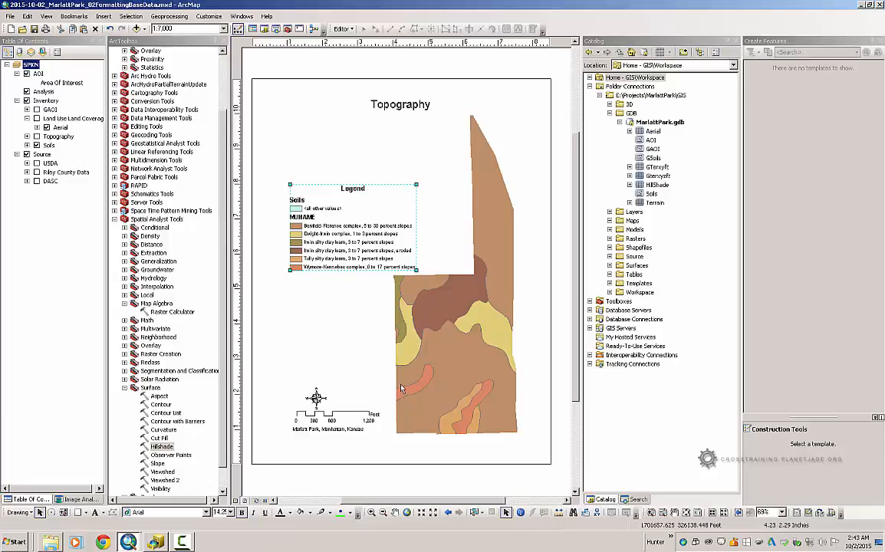
# Turn on the Topography group with only its HillShade layer visible and place the group above Soils in the layer order
pyautogui.click(54, 137)
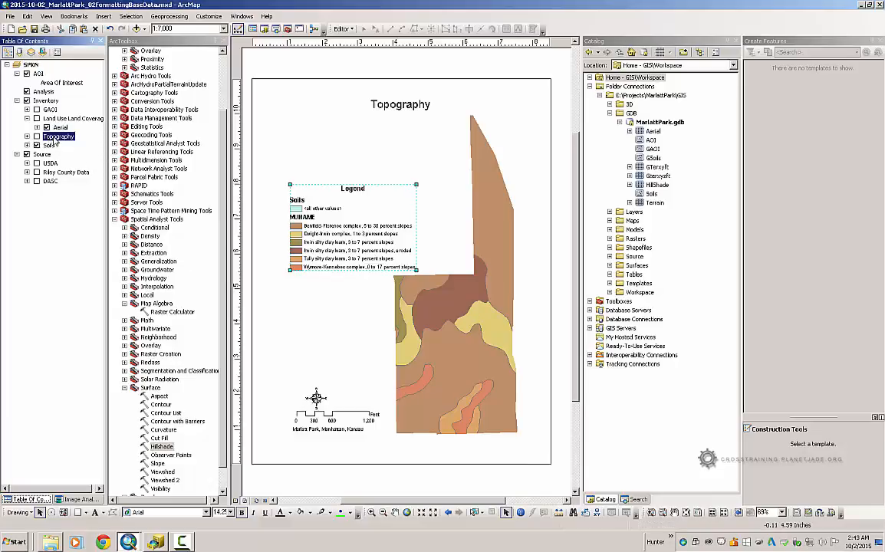
pyautogui.moveTo(55, 141); pyautogui.dragTo(49, 156)
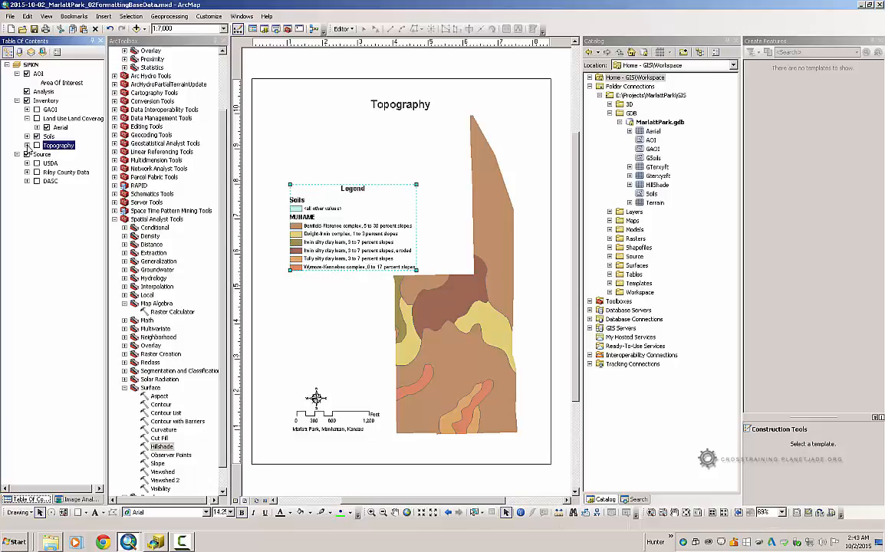
pyautogui.click(27, 146)
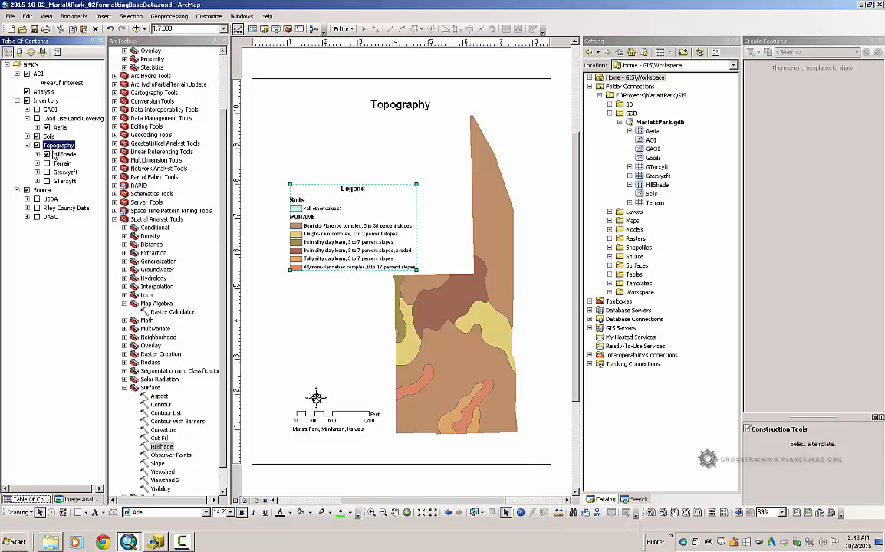
pyautogui.click(27, 146)
pyautogui.moveTo(52, 149); pyautogui.dragTo(36, 132)
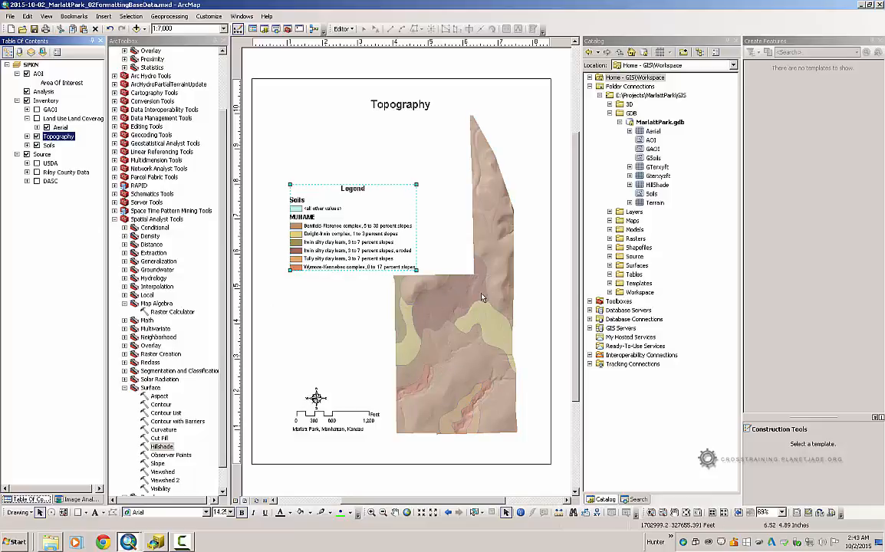
# Set the Soils layer's transparency to 50%
pyautogui.click(27, 145)
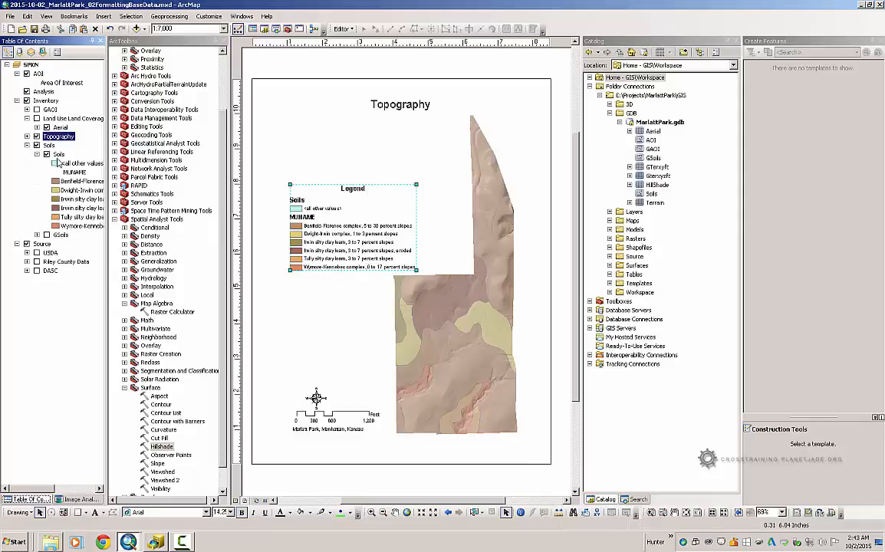
pyautogui.rightClick(58, 154)
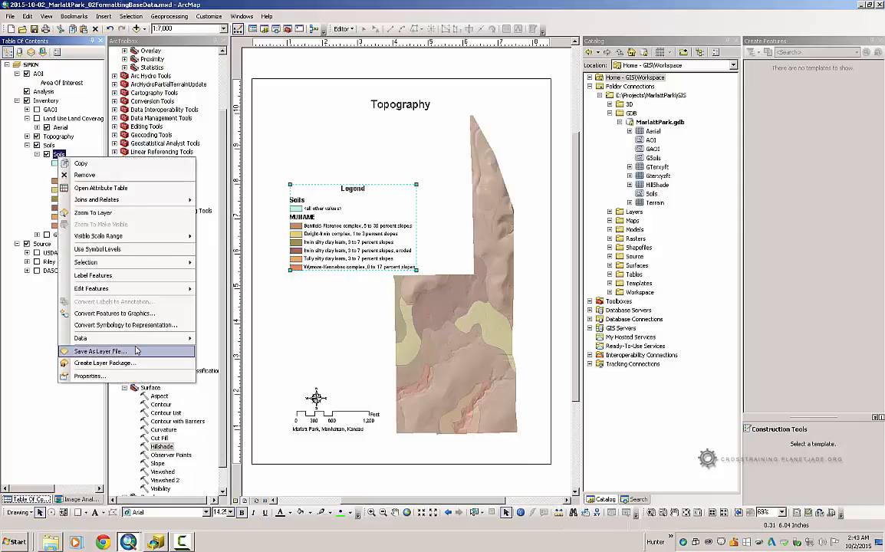
pyautogui.click(134, 376)
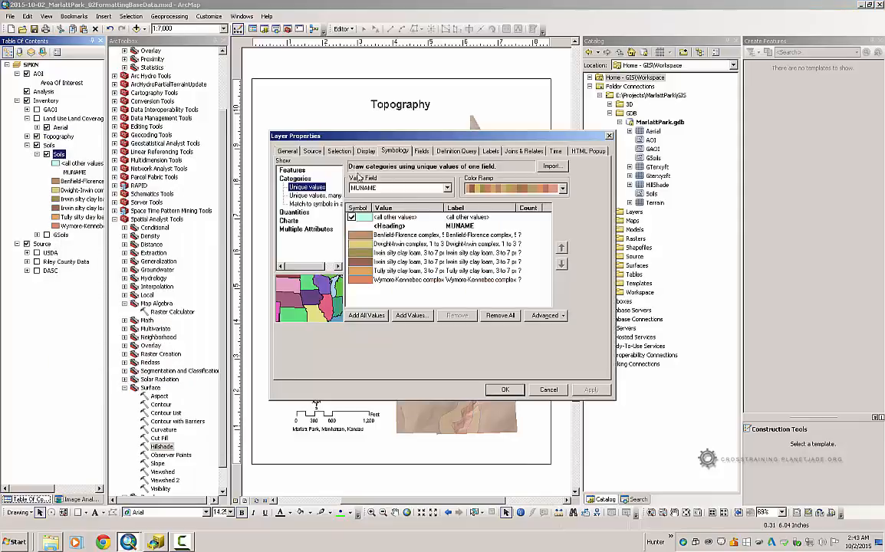
pyautogui.click(364, 151)
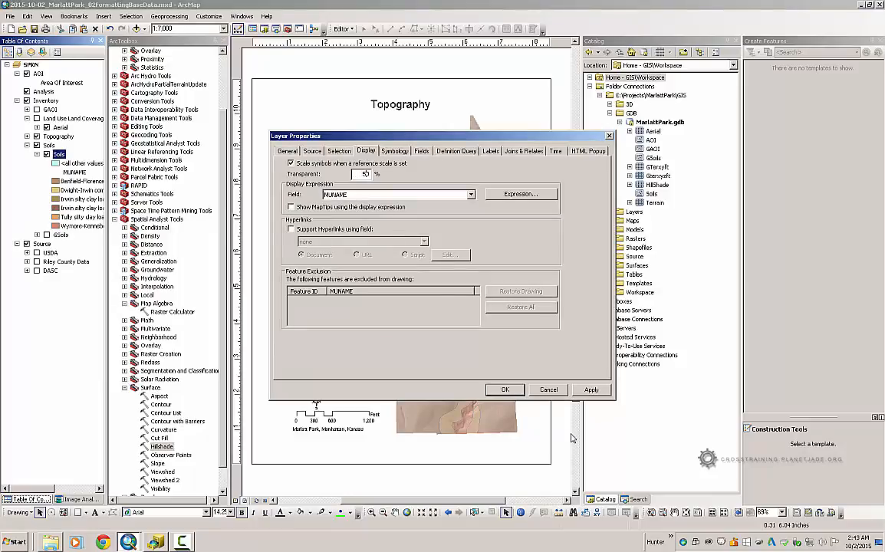
pyautogui.click(502, 390)
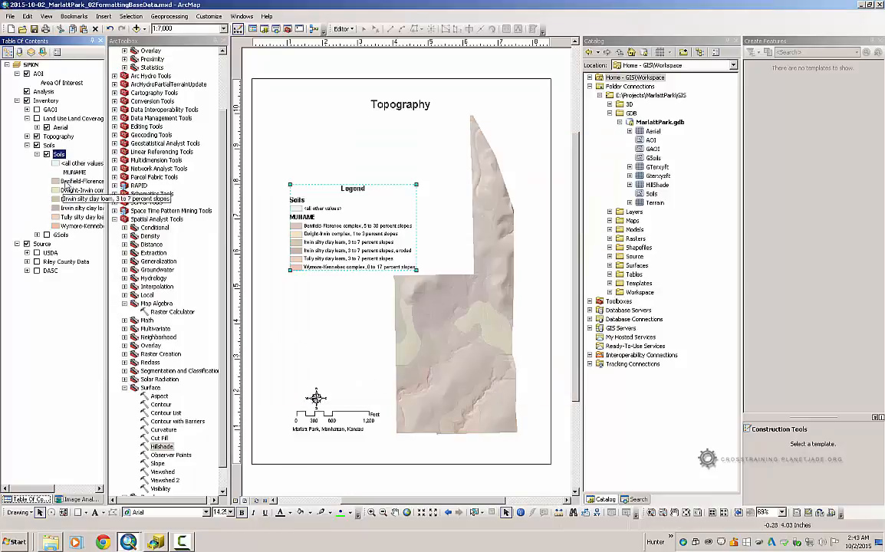
pyautogui.click(27, 145)
# Try the Soils group above Topography in the layer order, and restore Topography to its place above Soils
pyautogui.click(48, 145)
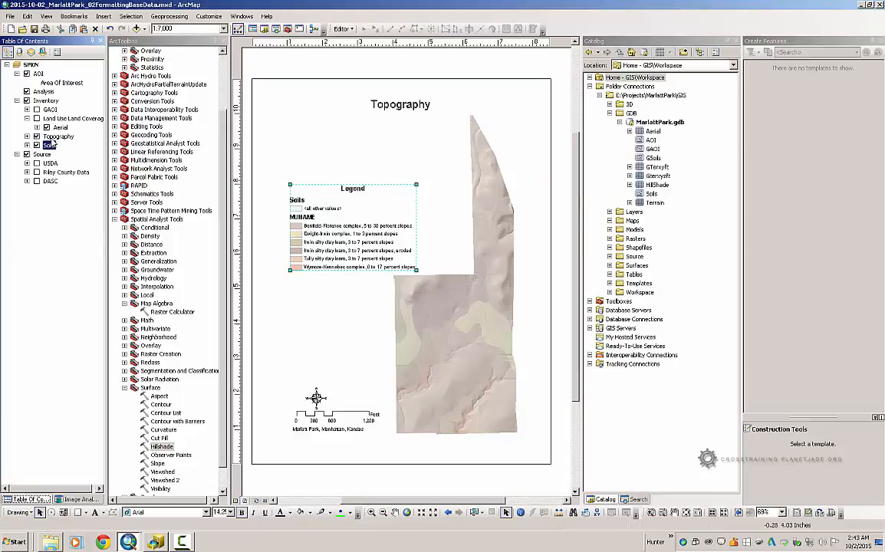
pyautogui.moveTo(52, 142); pyautogui.dragTo(48, 131)
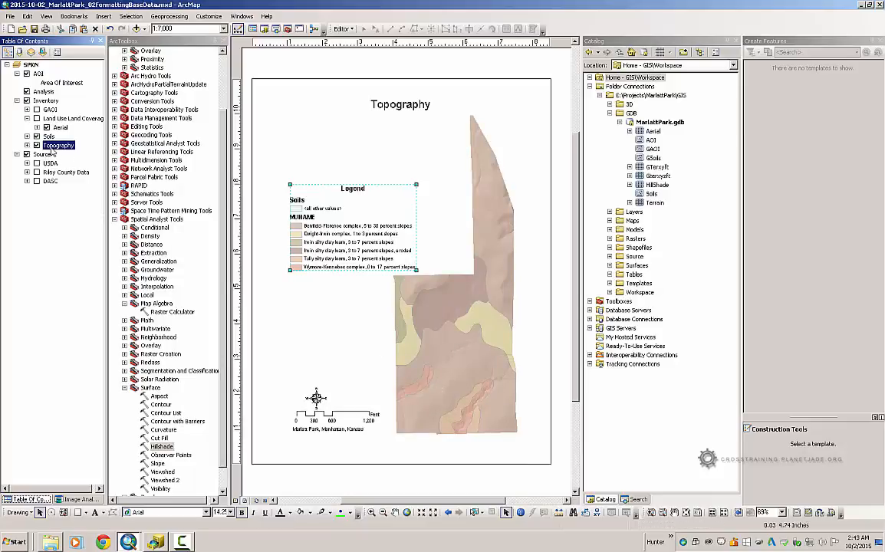
pyautogui.moveTo(54, 149); pyautogui.dragTo(28, 137)
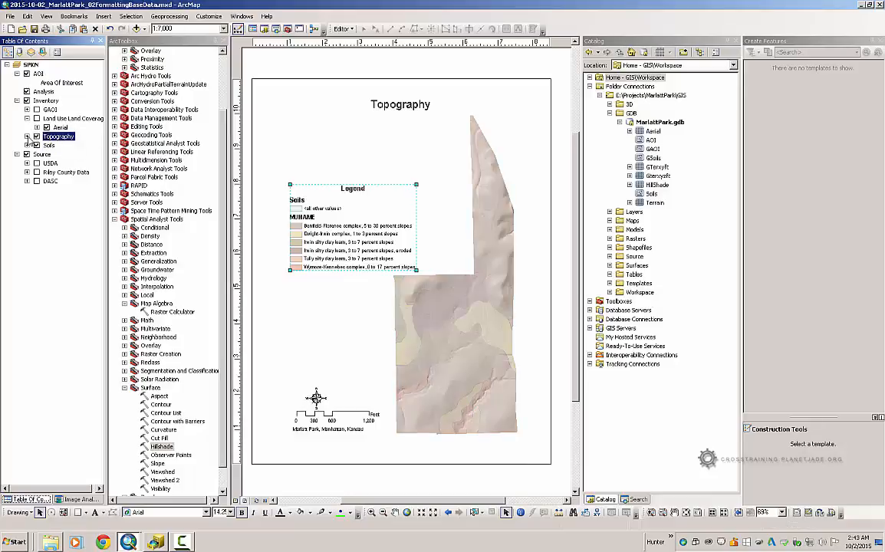
# Set the Soils layer's transparency to 0% in its display properties
pyautogui.click(27, 145)
pyautogui.click(57, 153)
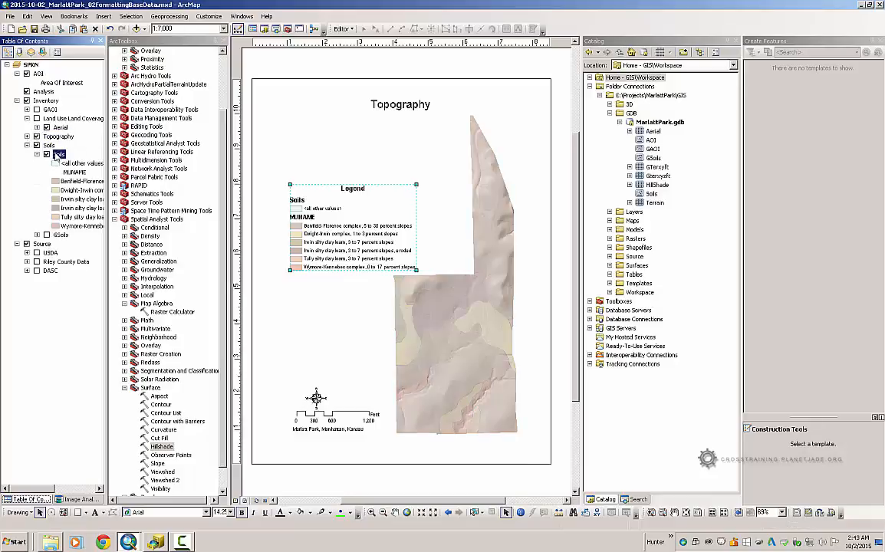
pyautogui.rightClick(57, 154)
pyautogui.click(86, 372)
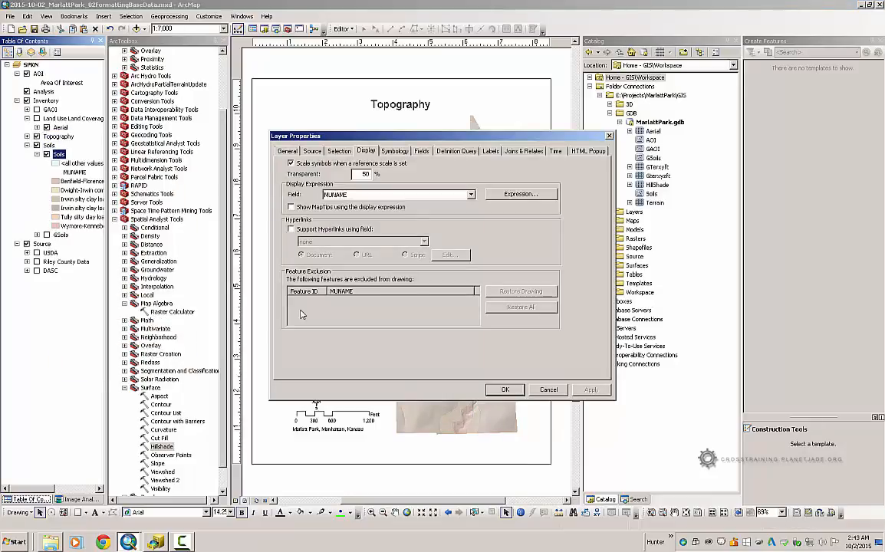
pyautogui.write('0')
pyautogui.click(505, 389)
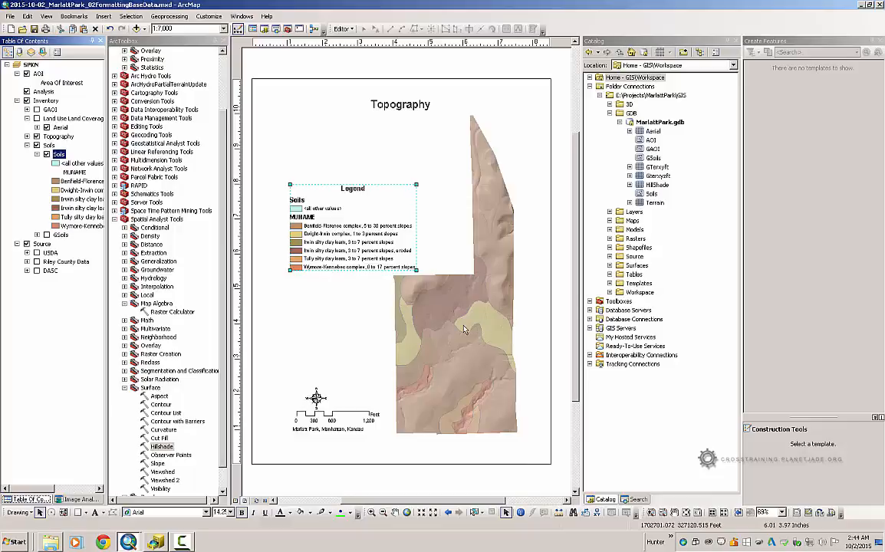
# Change the map title to "Soils"
pyautogui.doubleClick(389, 107)
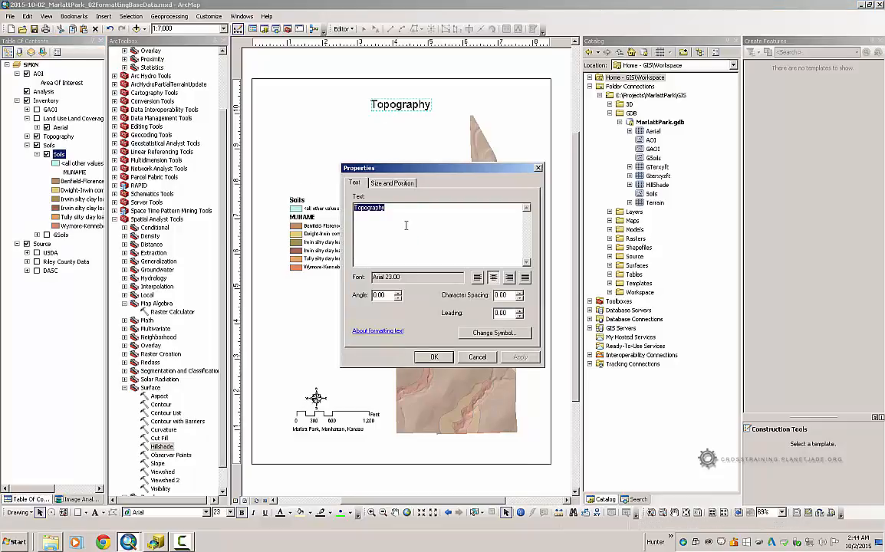
pyautogui.write('Soils')
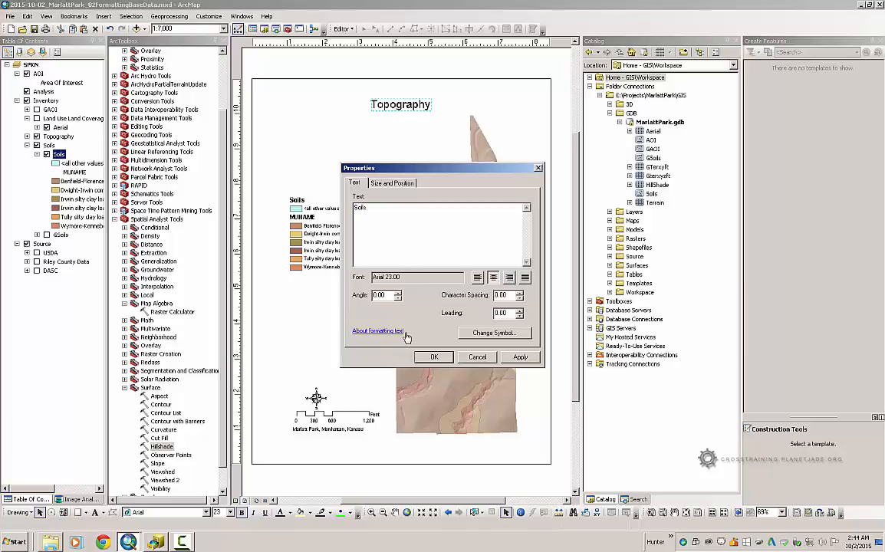
pyautogui.press('Return')
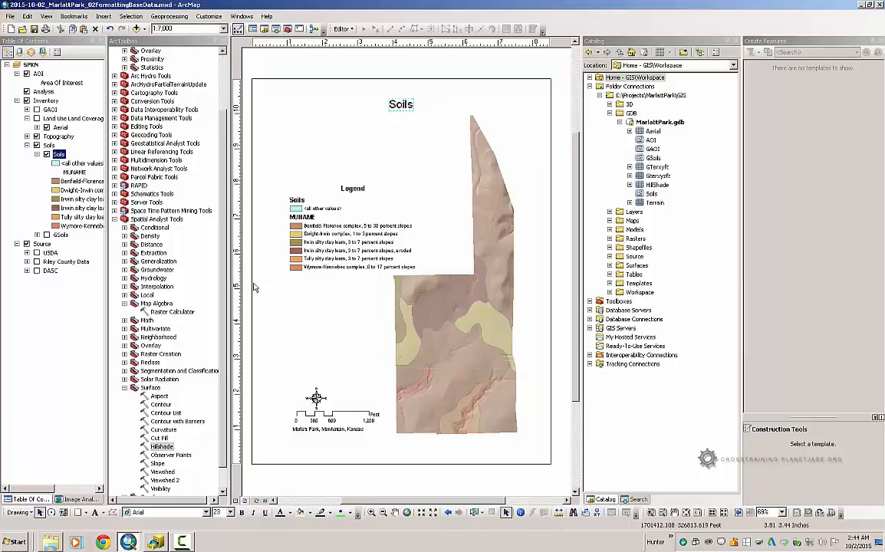
# Export the Soils map to the Maps folder as Soils.jpg in JPEG format at 300 dpi
pyautogui.click(9, 17)
pyautogui.click(55, 176)
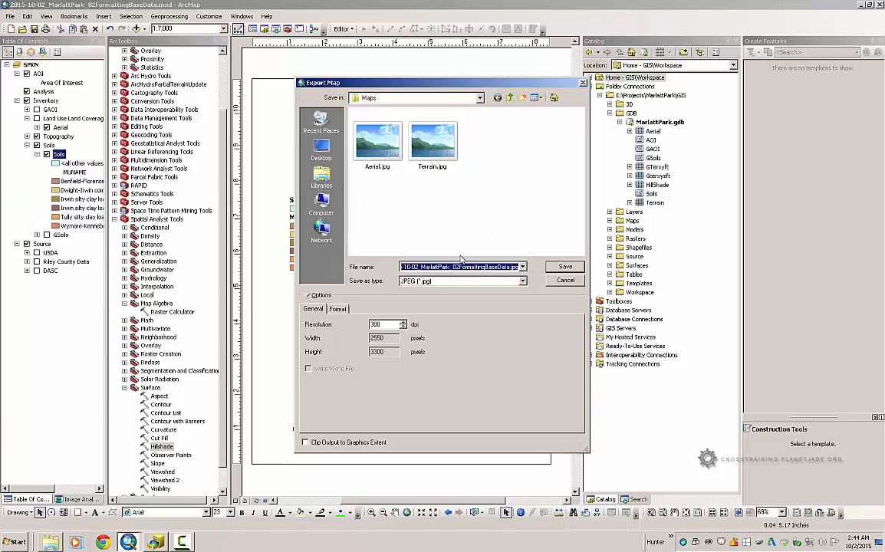
pyautogui.write('Soils')
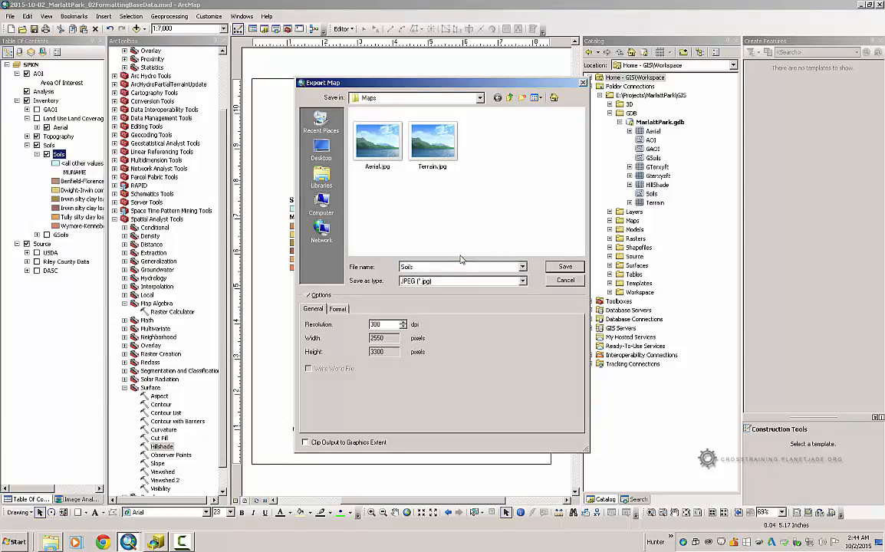
pyautogui.click(579, 270)
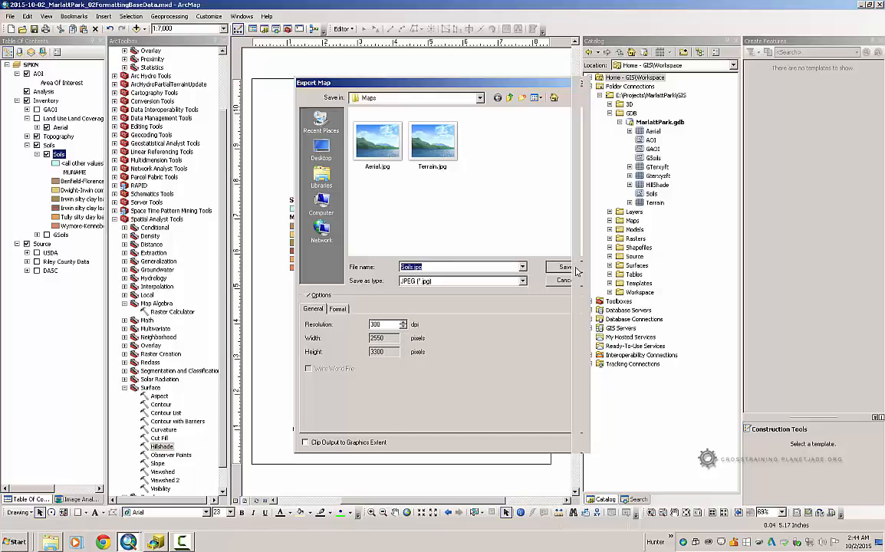
# Preview Soils.jpg from the Maps folder, examine its legend and soil areas up close, and return to the folder's exported maps
pyautogui.click(51, 542)
pyautogui.rightClick(699, 212)
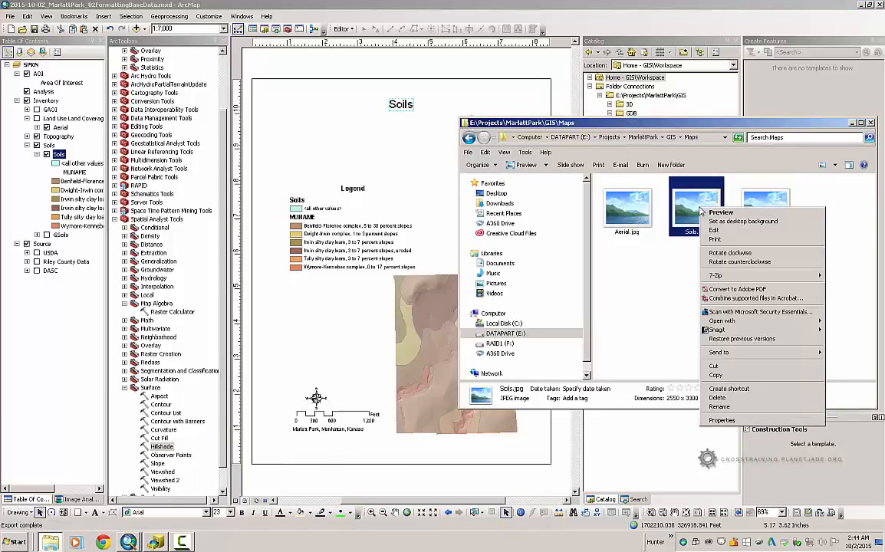
pyautogui.click(652, 193)
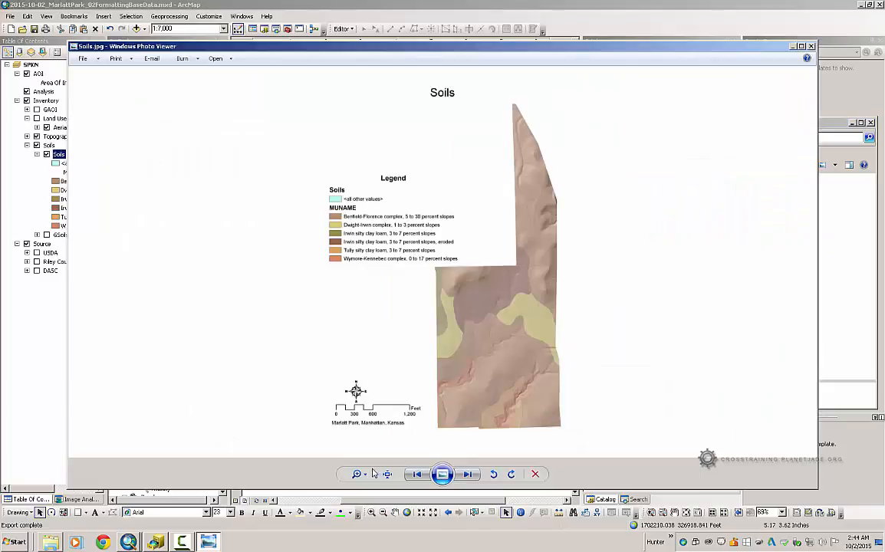
pyautogui.moveTo(359, 474); pyautogui.dragTo(361, 464)
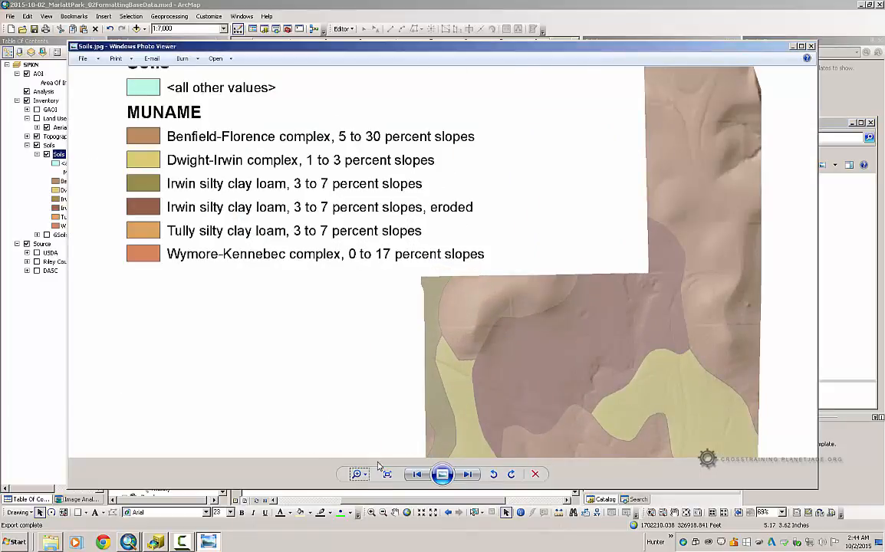
pyautogui.moveTo(493, 411); pyautogui.dragTo(702, 433)
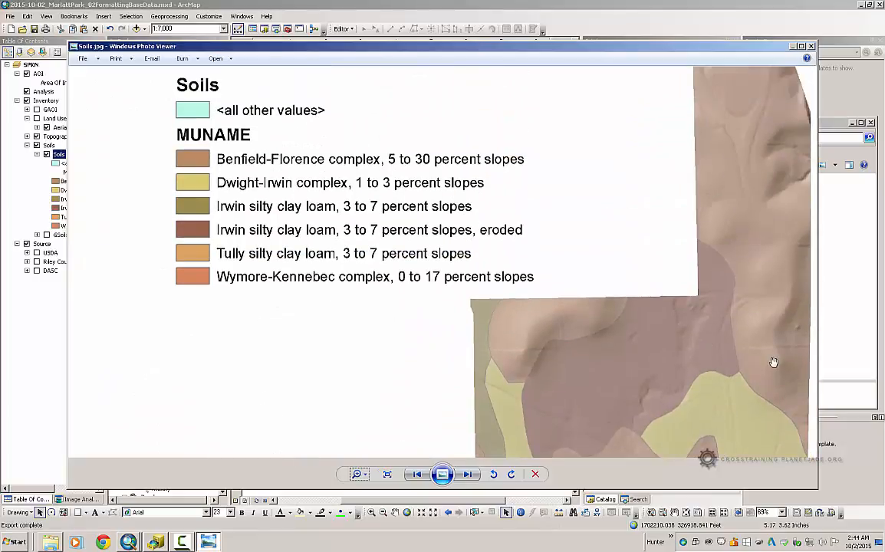
pyautogui.click(811, 47)
pyautogui.moveTo(810, 254); pyautogui.dragTo(616, 215)
pyautogui.click(665, 300)
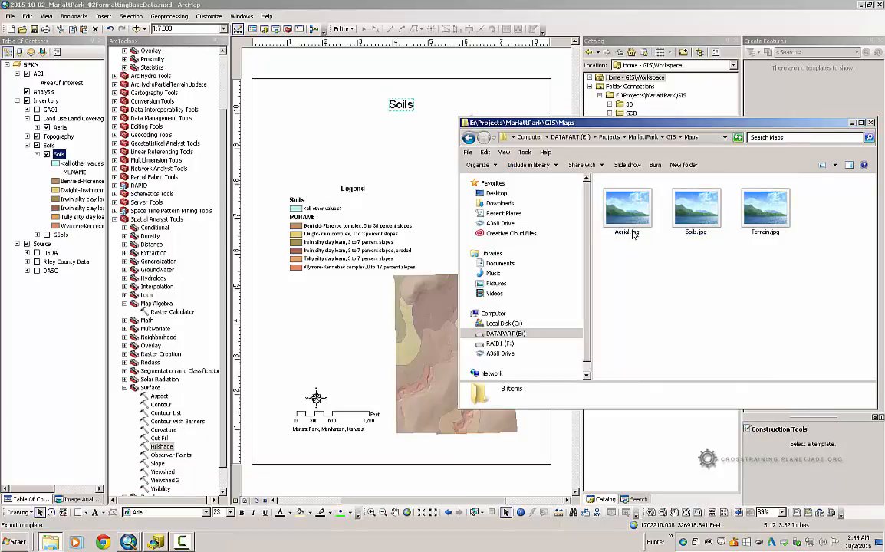